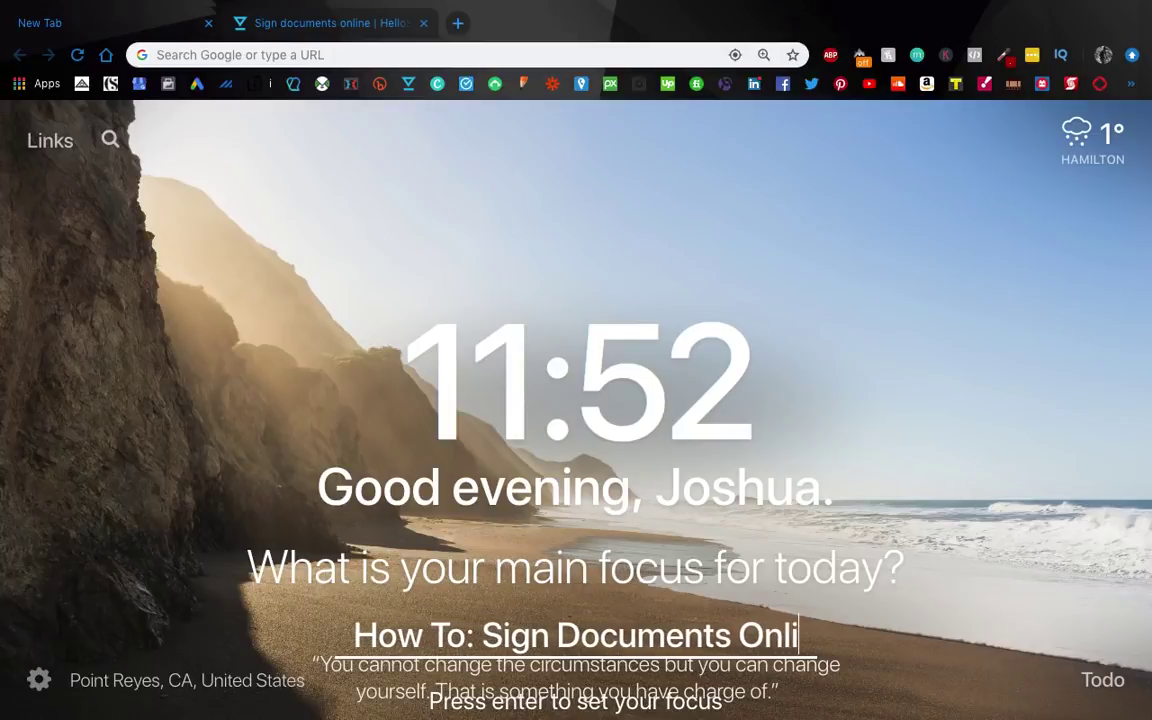
# Step: Set today's focus to 'How To: Sign Documents Online Using HelloSign' and close the new tab
pyautogui.write('ne Using HelloSign')
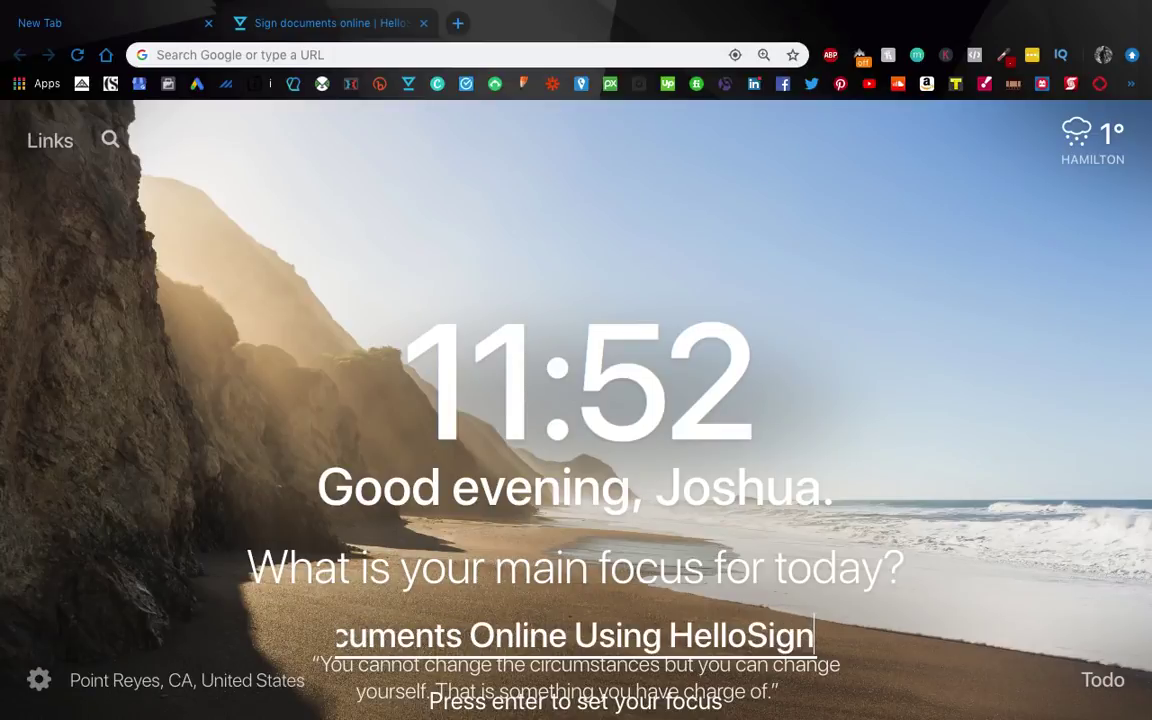
pyautogui.press('Return')
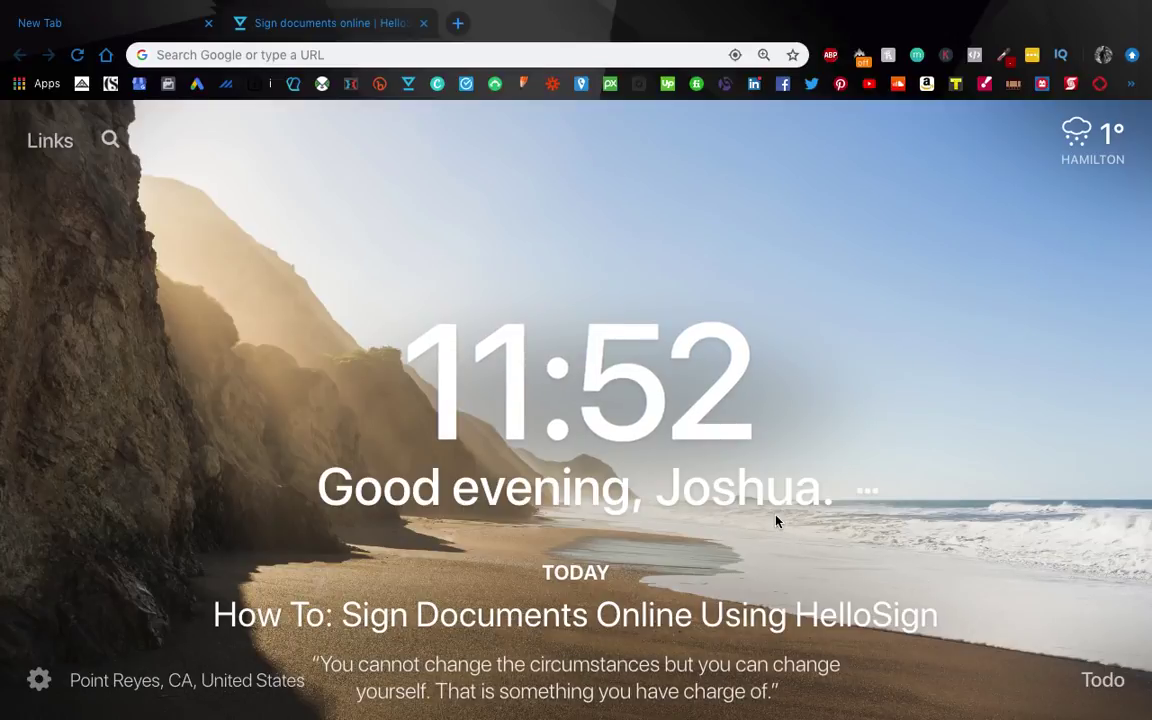
pyautogui.click(208, 22)
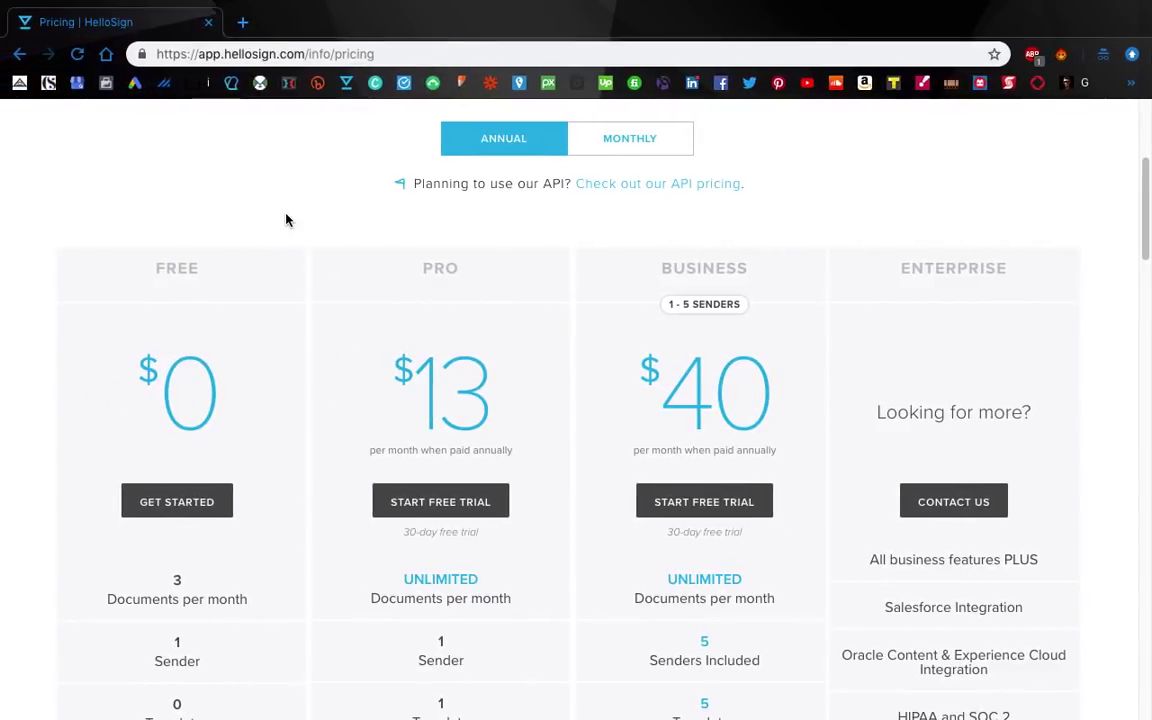
# Step: Compare the monthly and annual plan prices on the Pricing page
pyautogui.scroll(-1, 285, 225)
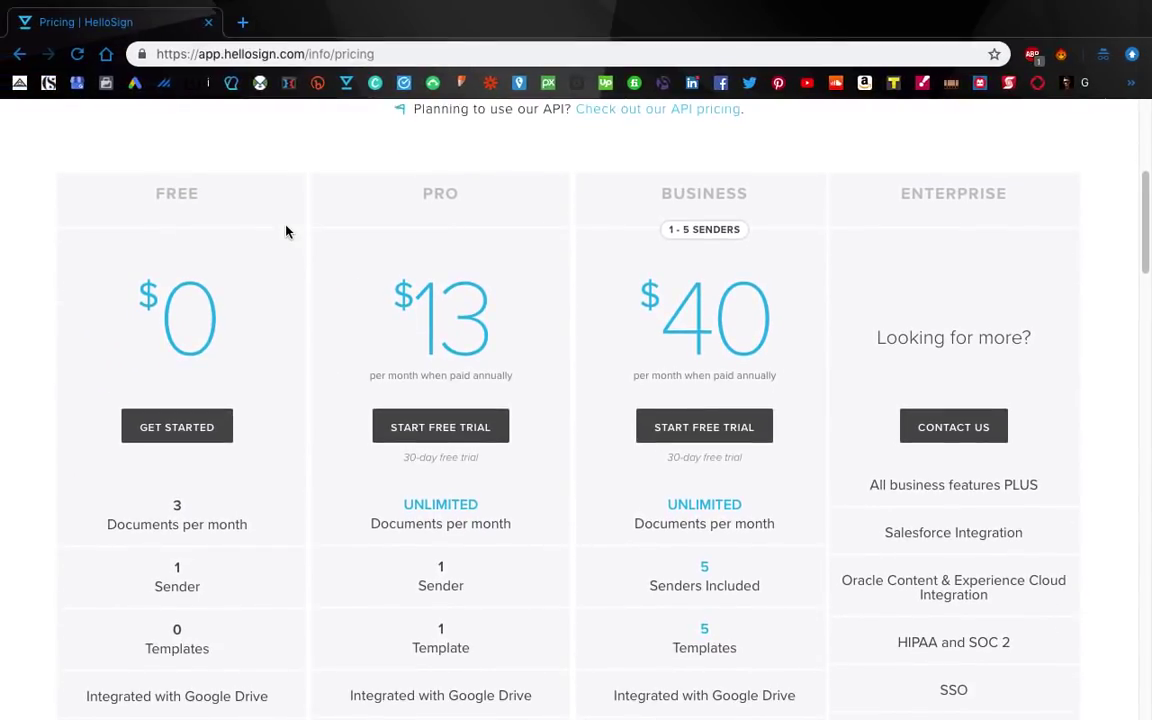
pyautogui.scroll(-3, 296, 324)
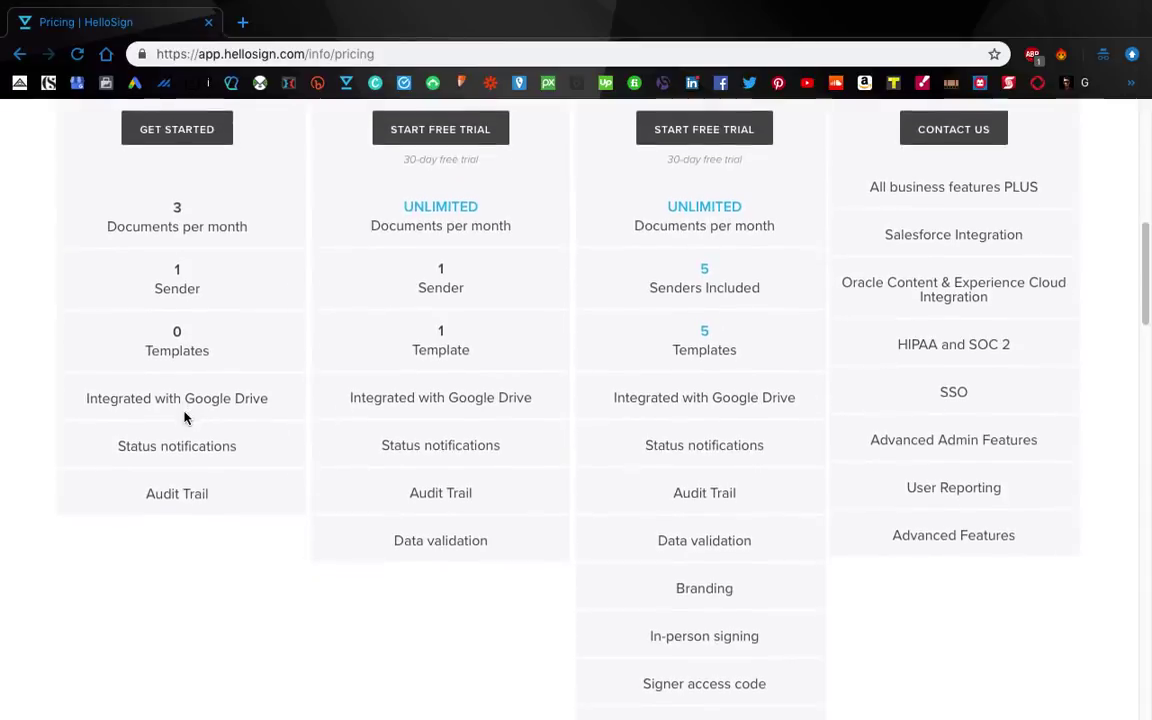
pyautogui.scroll(6, 184, 418)
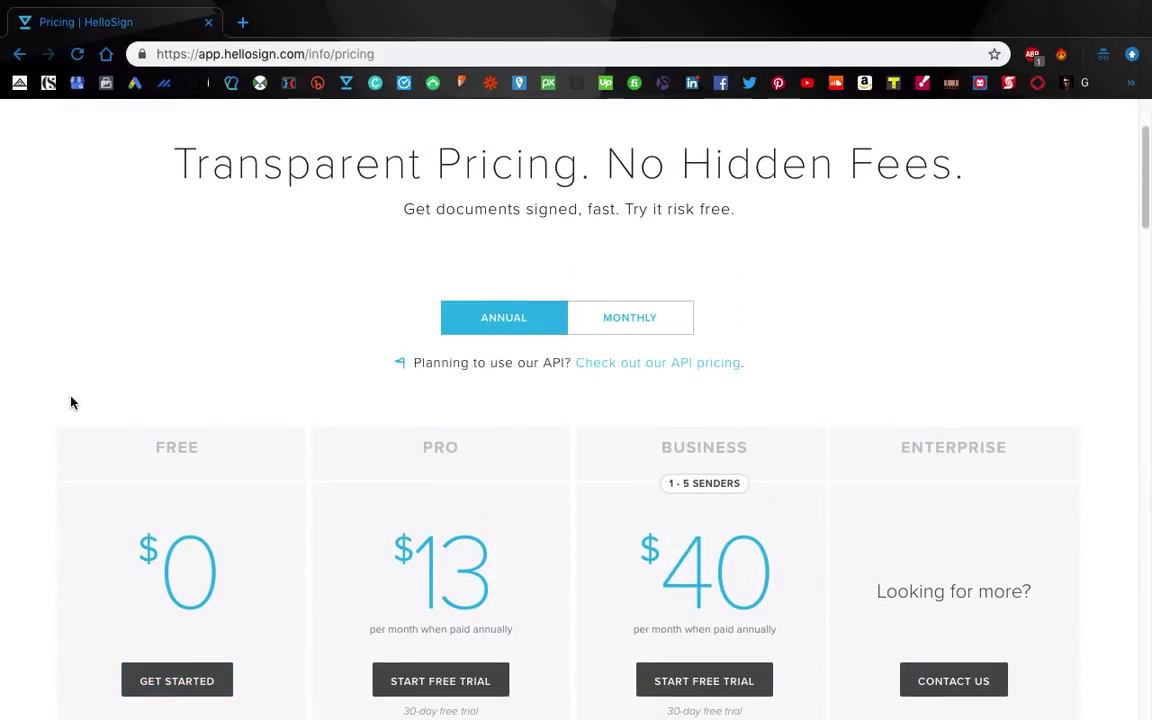
pyautogui.scroll(-1, 300, 351)
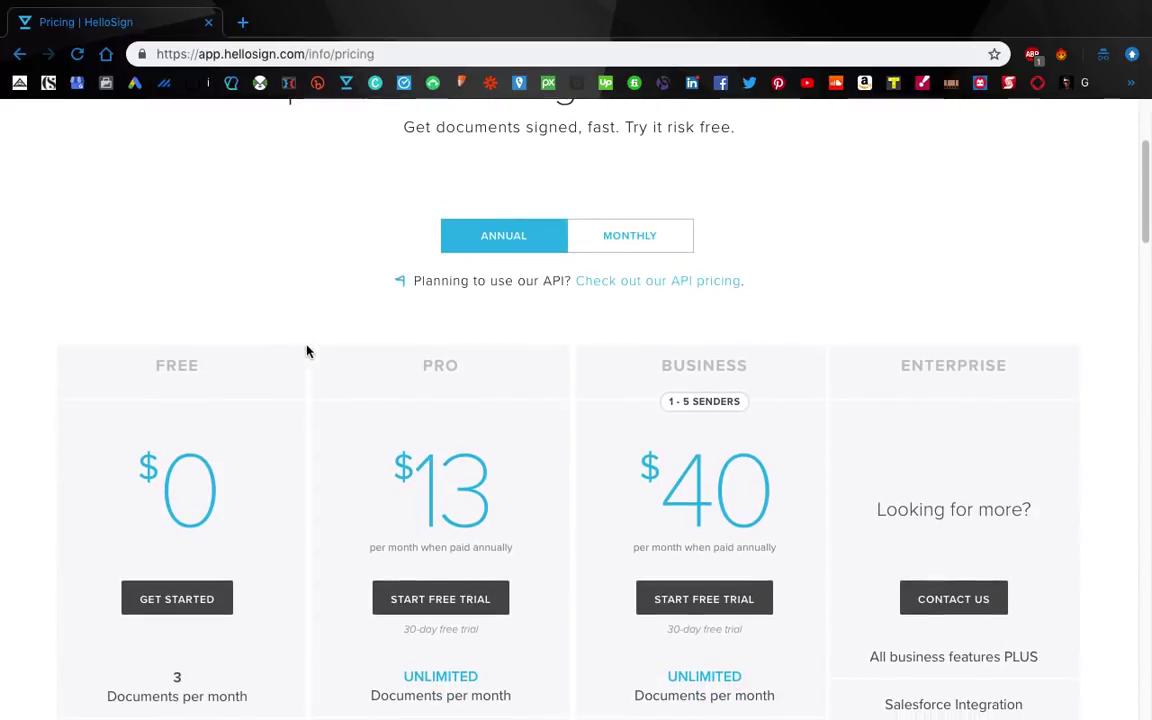
pyautogui.scroll(-1, 460, 440)
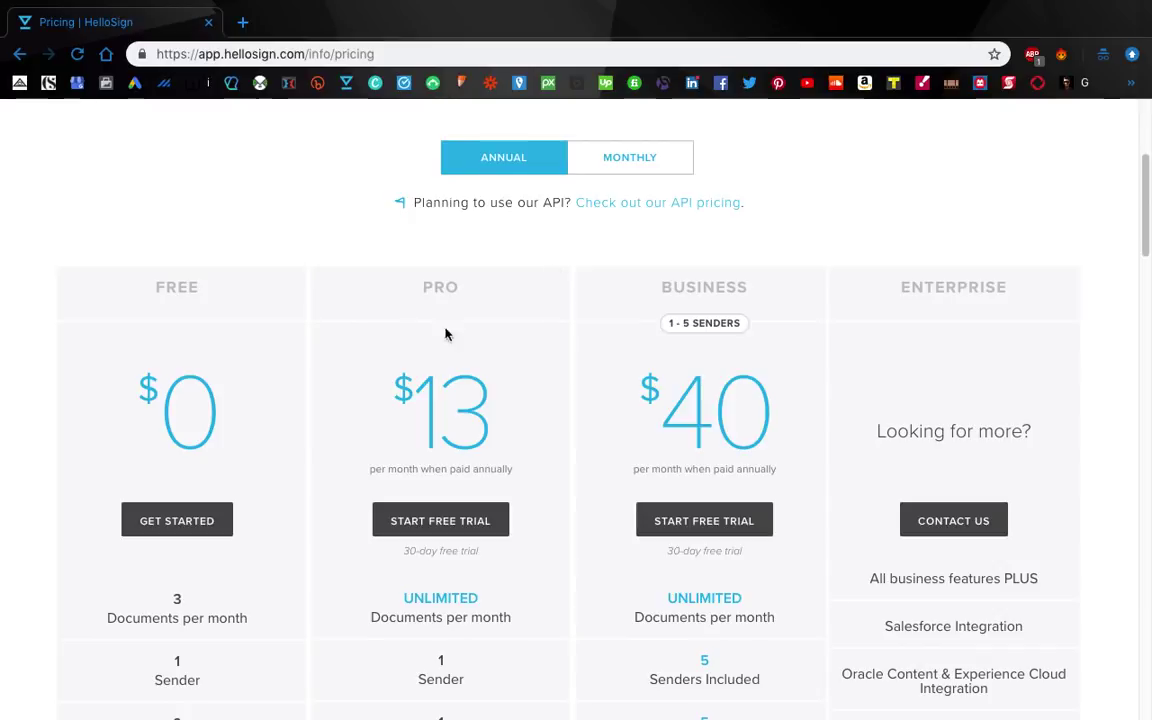
pyautogui.click(625, 157)
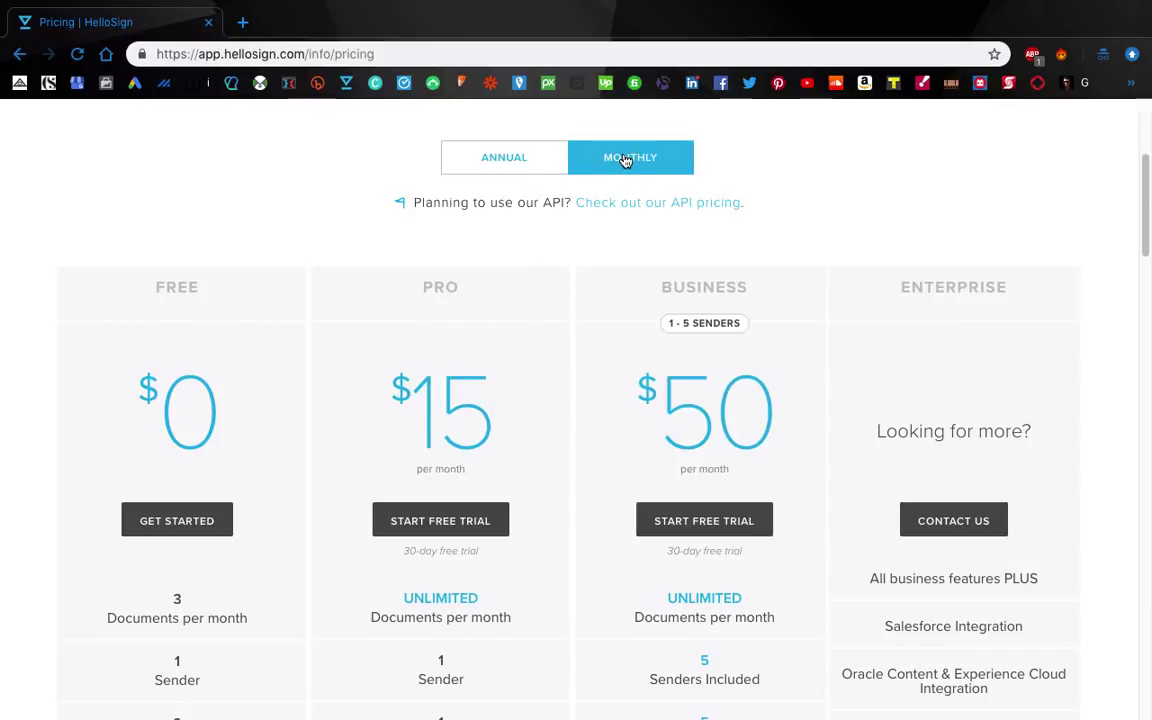
pyautogui.click(520, 155)
# Step: Look over the plans once more, then close the pricing page
pyautogui.scroll(3, 630, 208)
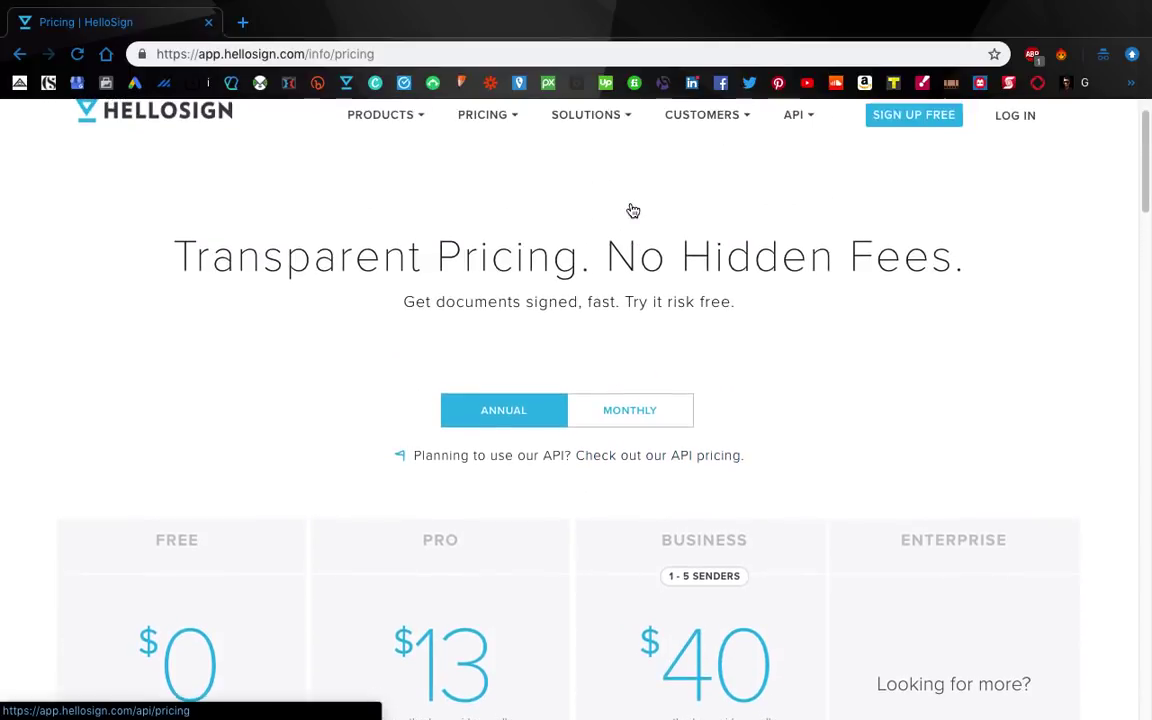
pyautogui.scroll(-9, 630, 208)
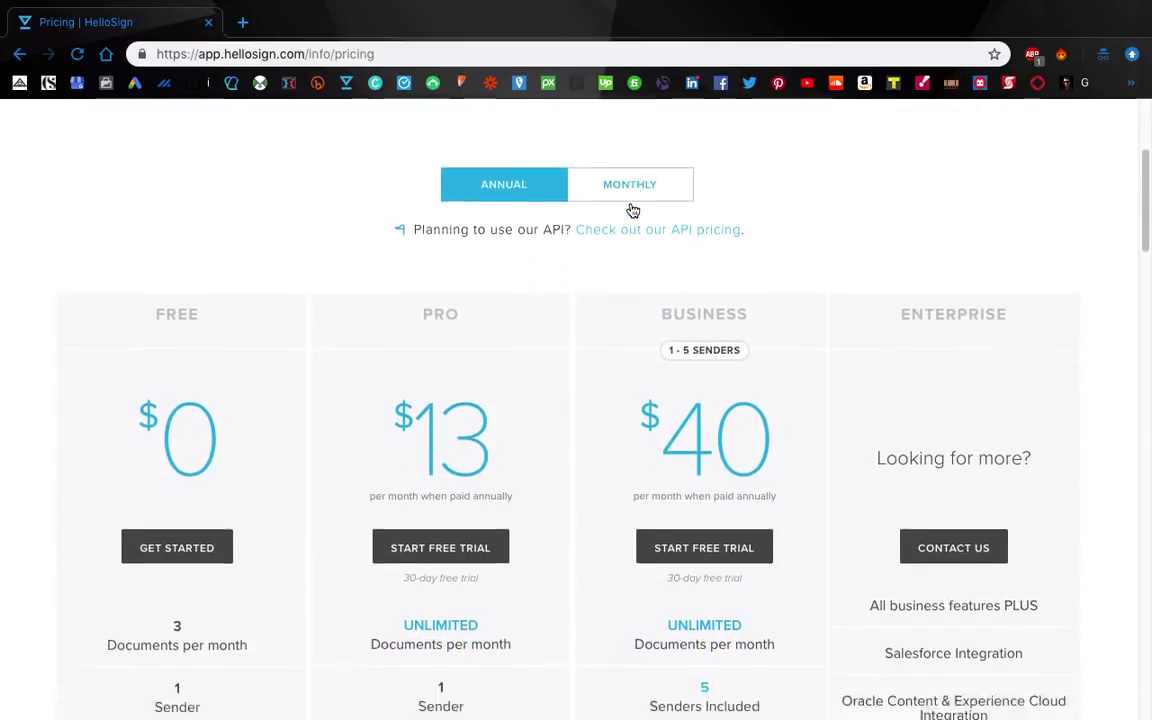
pyautogui.scroll(-6, 630, 208)
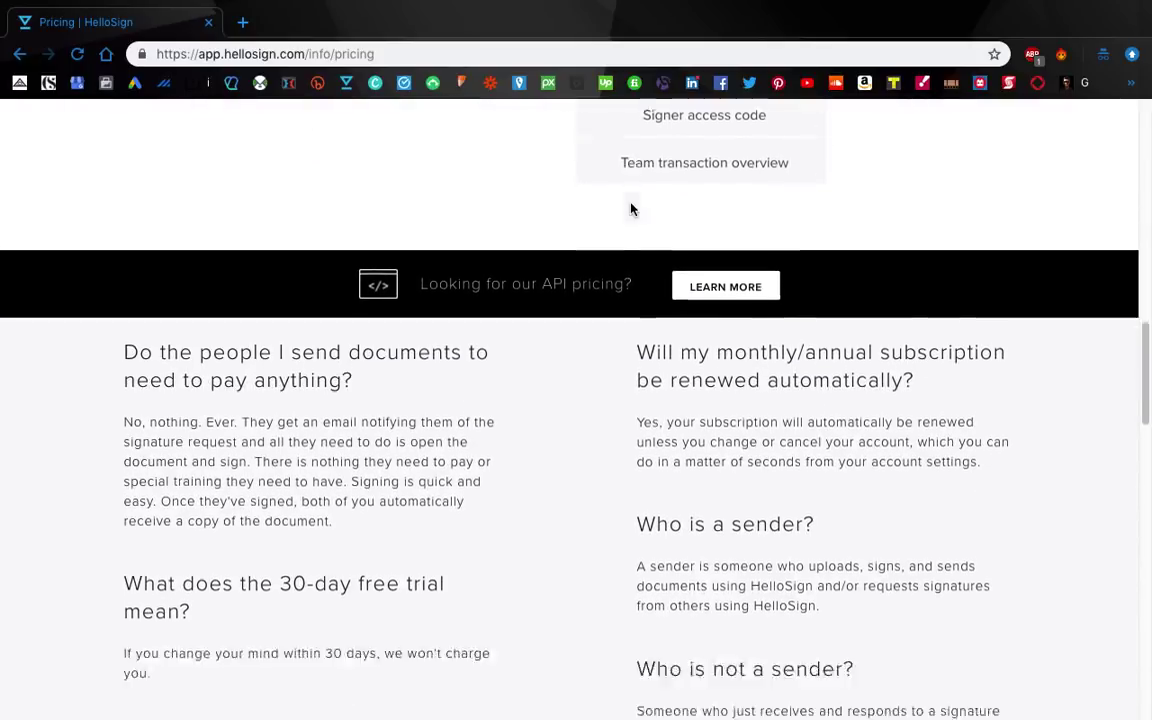
pyautogui.scroll(11, 630, 208)
pyautogui.scroll(4, 630, 208)
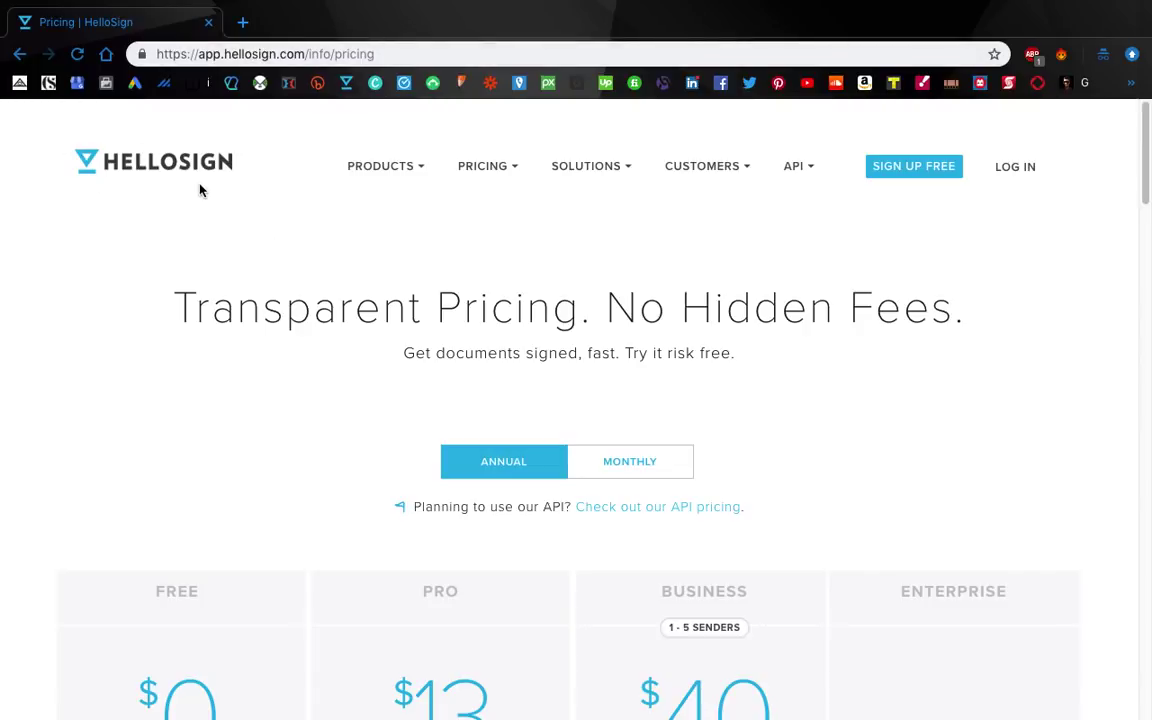
pyautogui.click(210, 22)
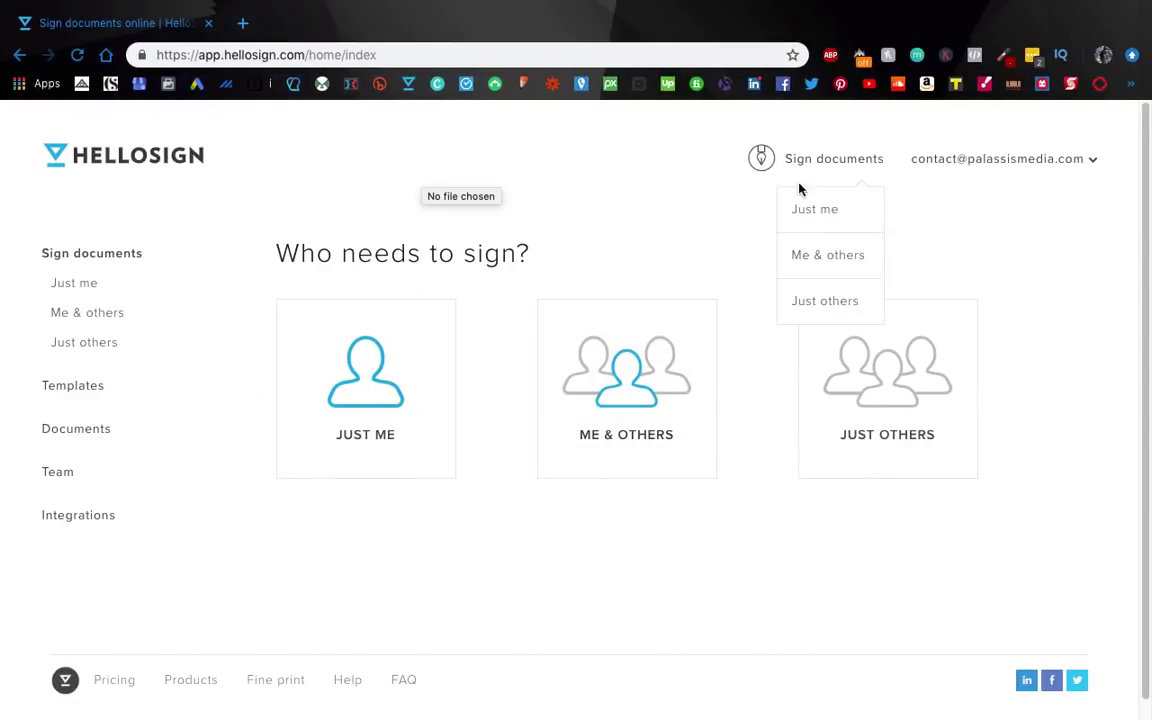
# Step: Show the account menu listing remaining credits: unlimited documents and 1 template
pyautogui.moveTo(977, 162)
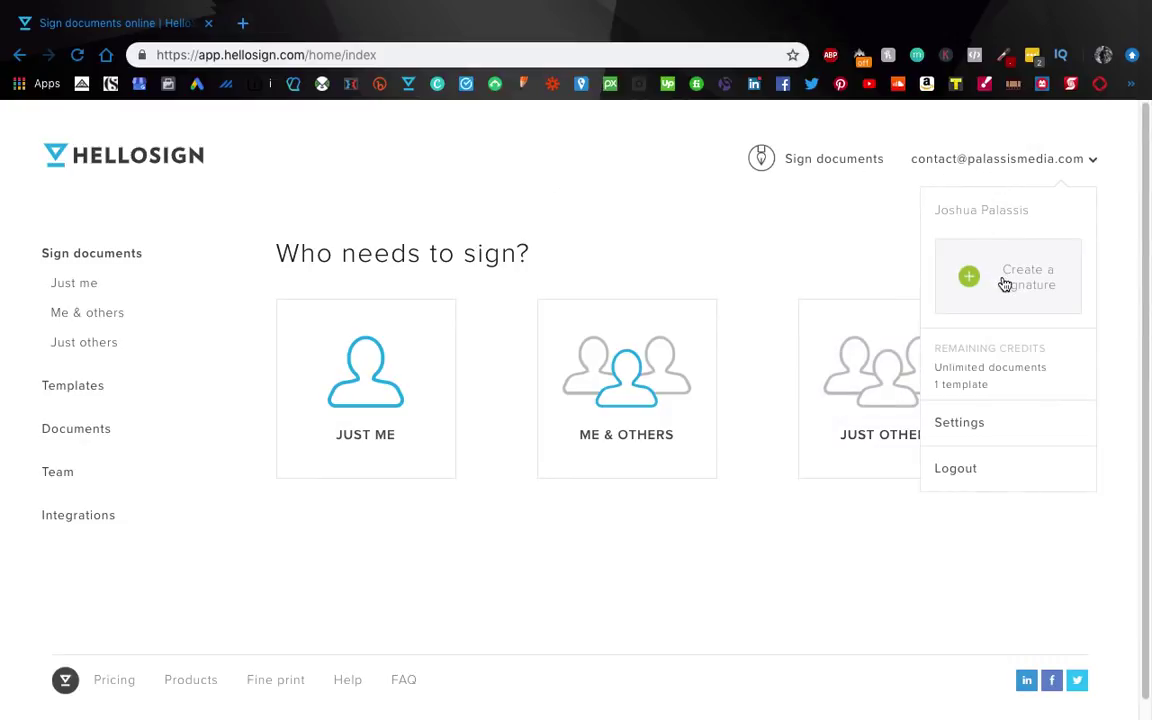
# Step: Draw a sample signature, switch to typing it, then dismiss the Create Signature dialog
pyautogui.click(1009, 286)
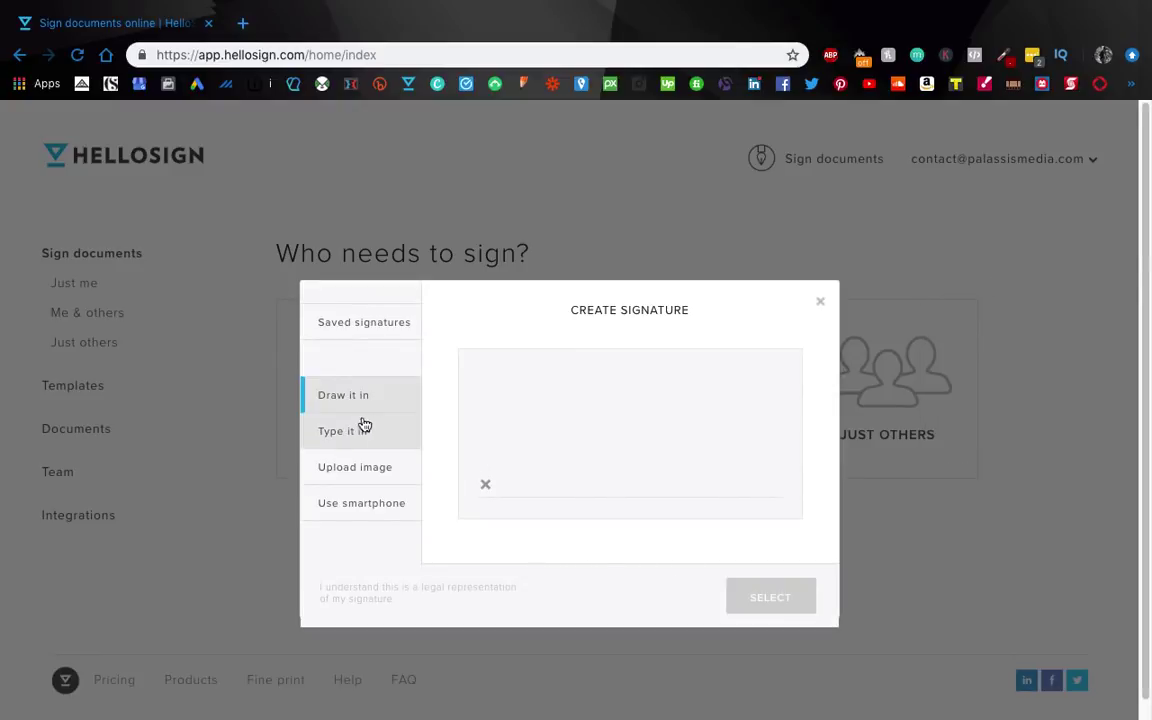
pyautogui.moveTo(541, 423)
pyautogui.mouseDown()
pyautogui.moveTo(575, 380)
pyautogui.moveTo(777, 471)
pyautogui.mouseUp()
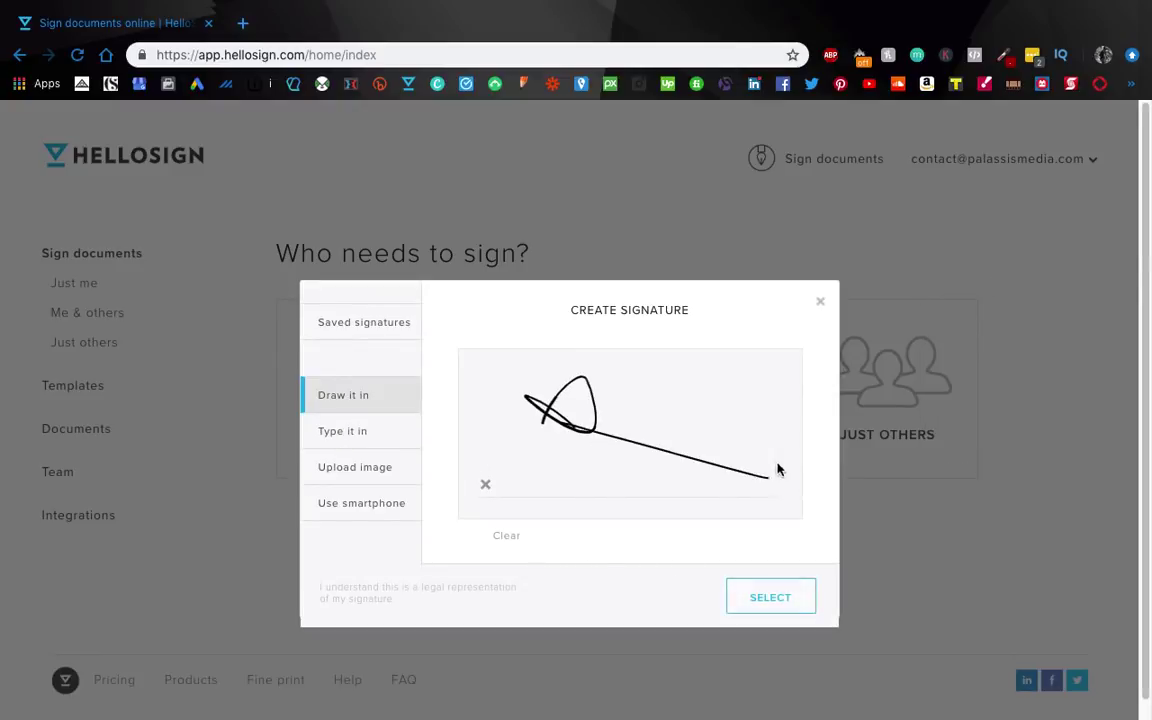
pyautogui.click(352, 433)
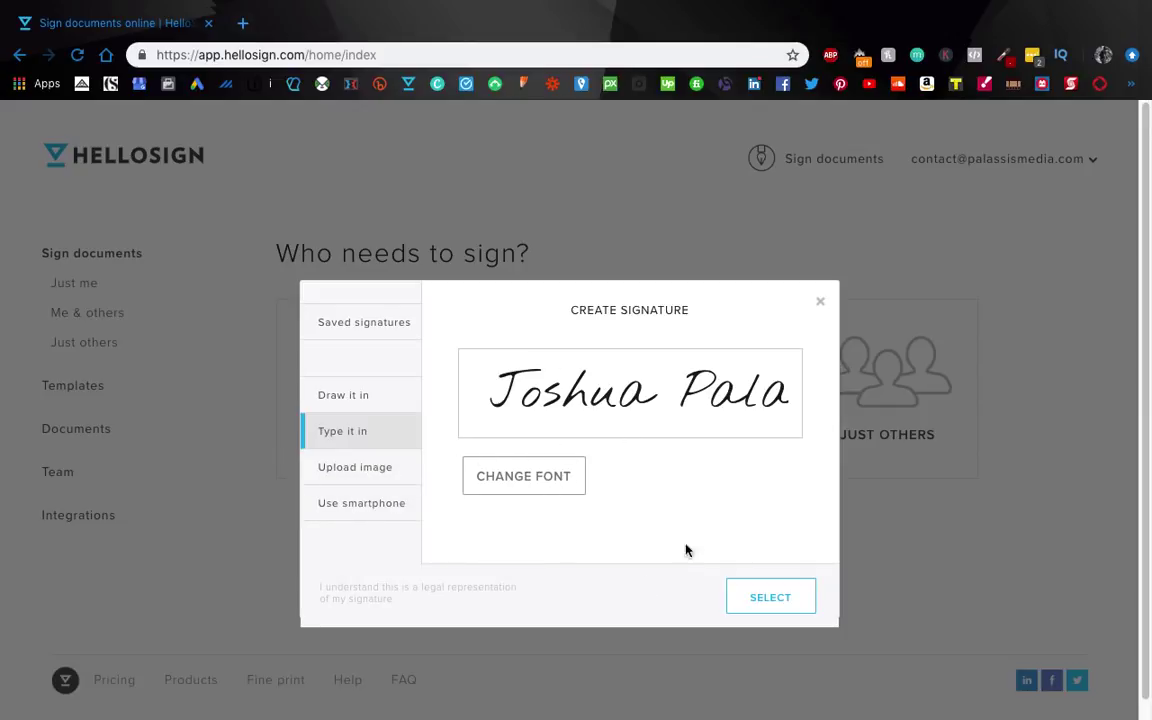
pyautogui.click(820, 306)
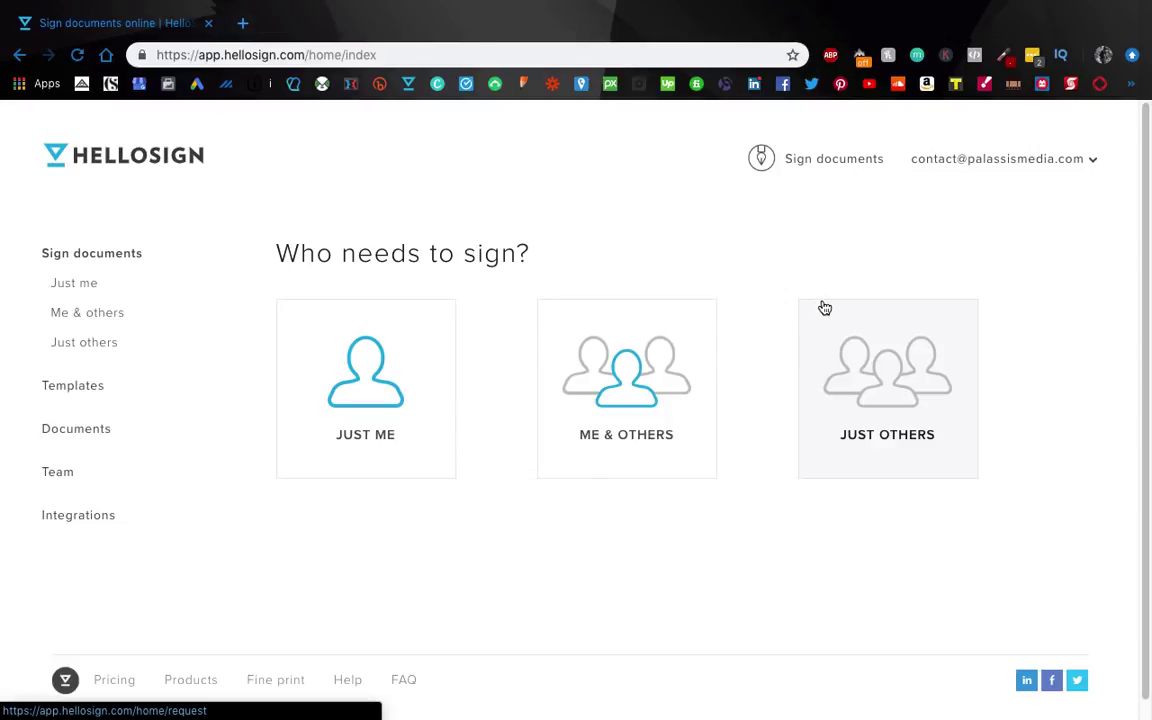
# Step: Browse the Templates page's options for reusable templates and signing links
pyautogui.click(74, 387)
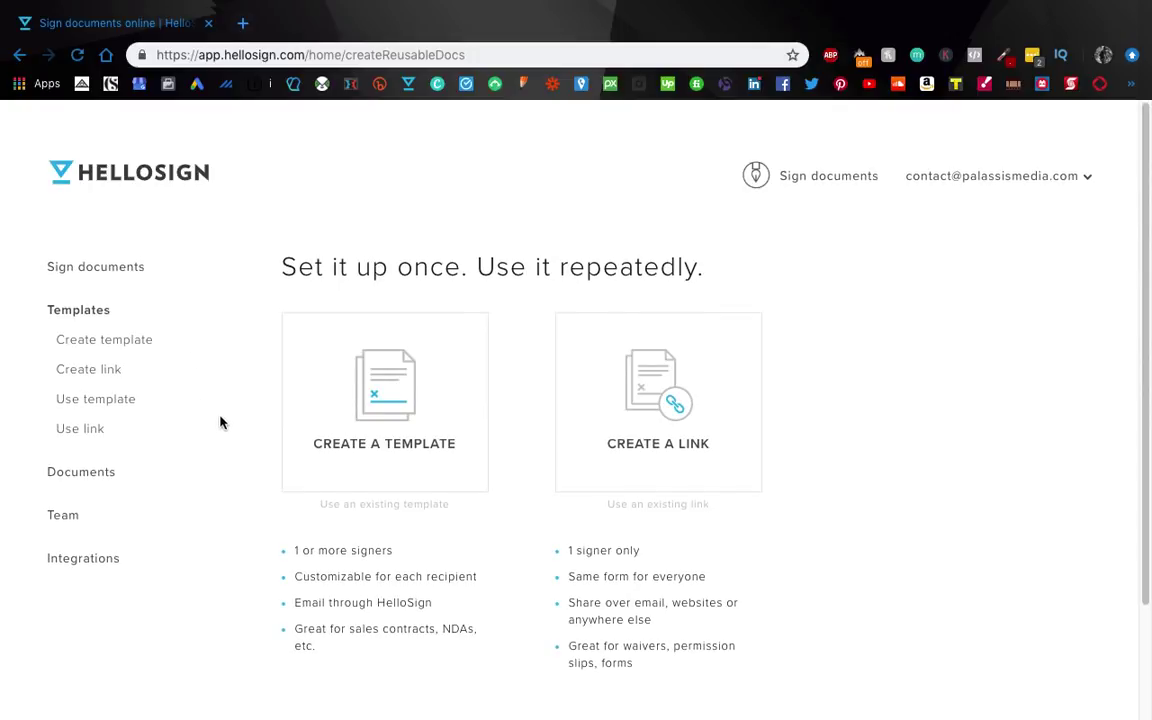
pyautogui.scroll(-1, 222, 420)
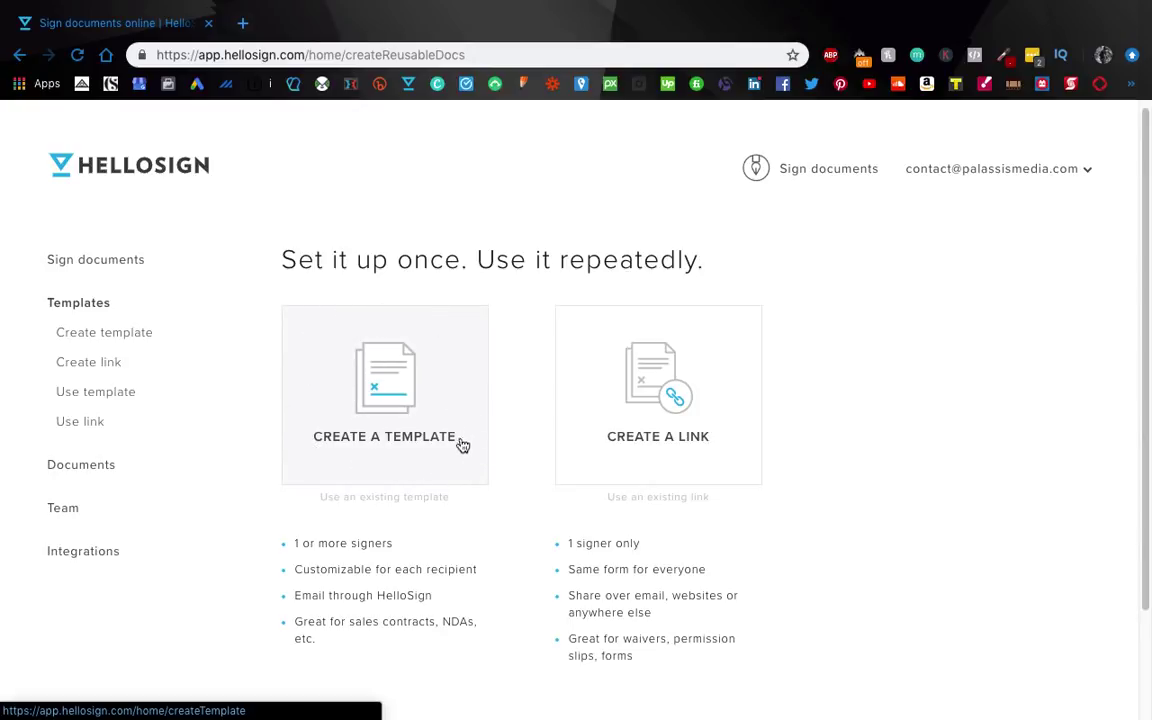
pyautogui.scroll(-1, 457, 477)
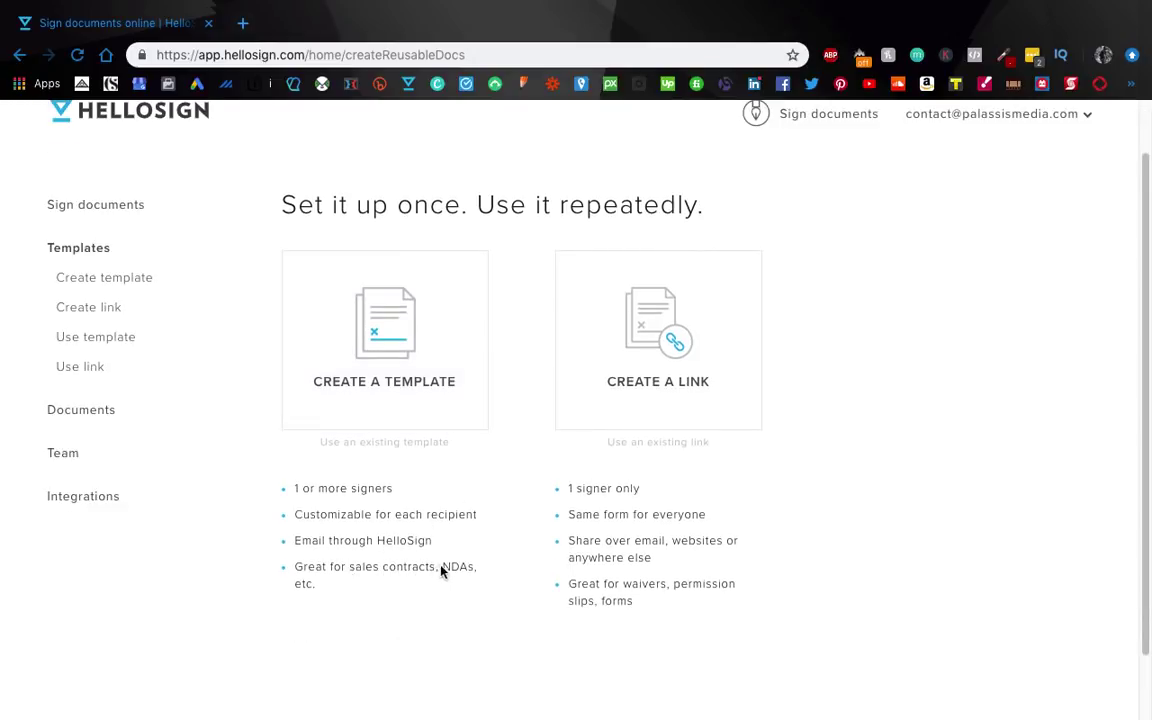
pyautogui.scroll(1, 509, 404)
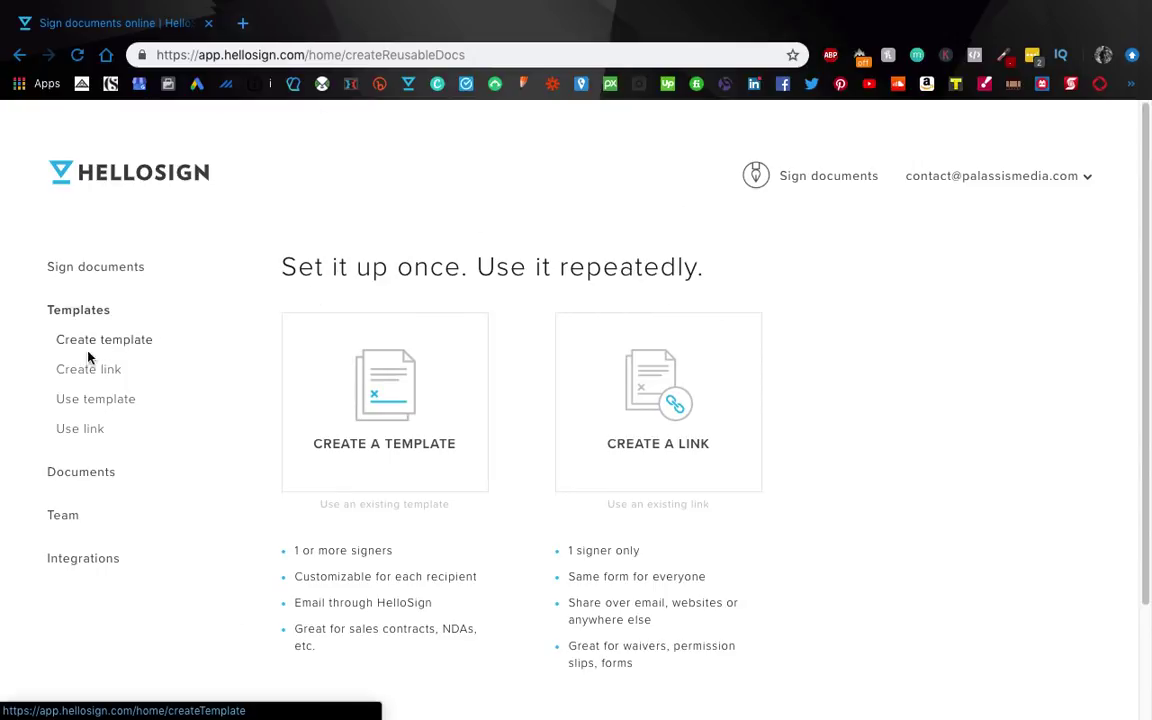
pyautogui.scroll(-1, 85, 423)
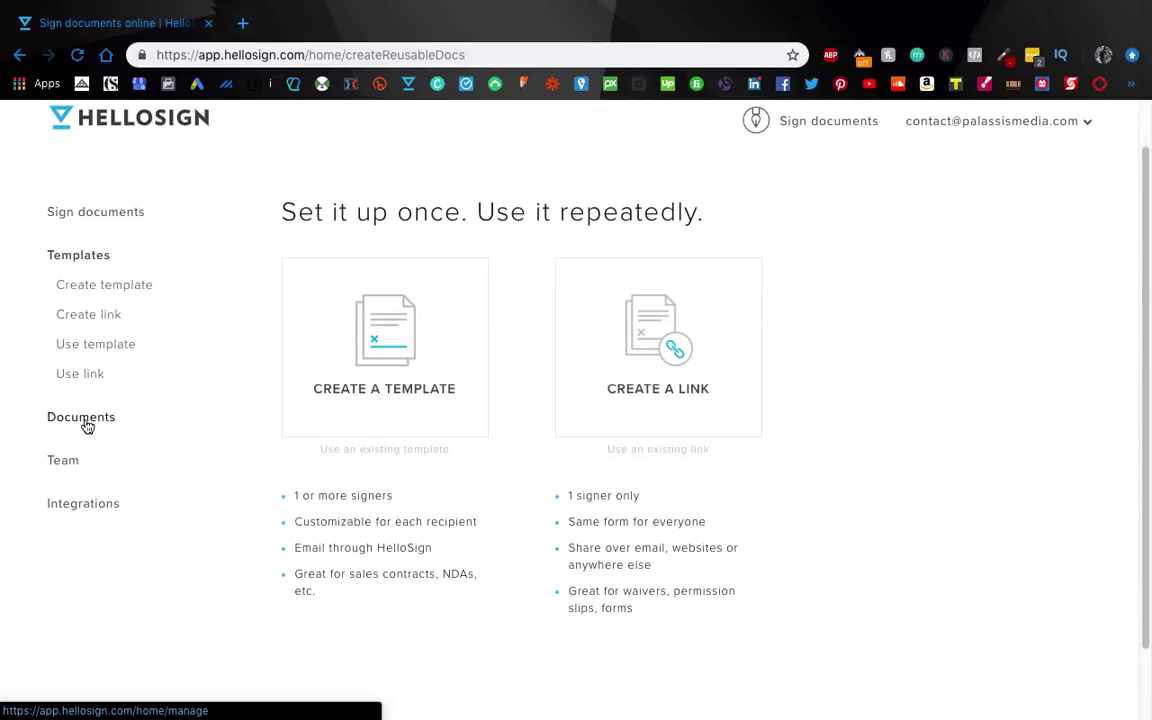
pyautogui.click(87, 427)
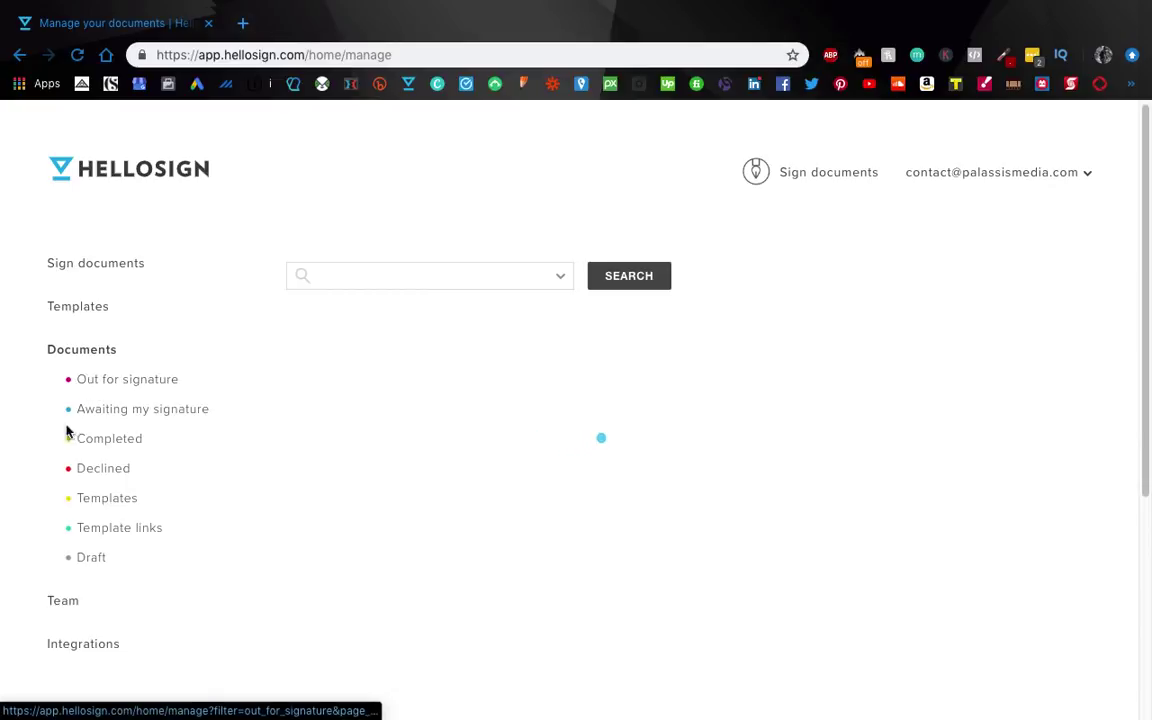
# Step: Scroll through the Documents list to review each document's status, title and date
pyautogui.scroll(-1, 330, 320)
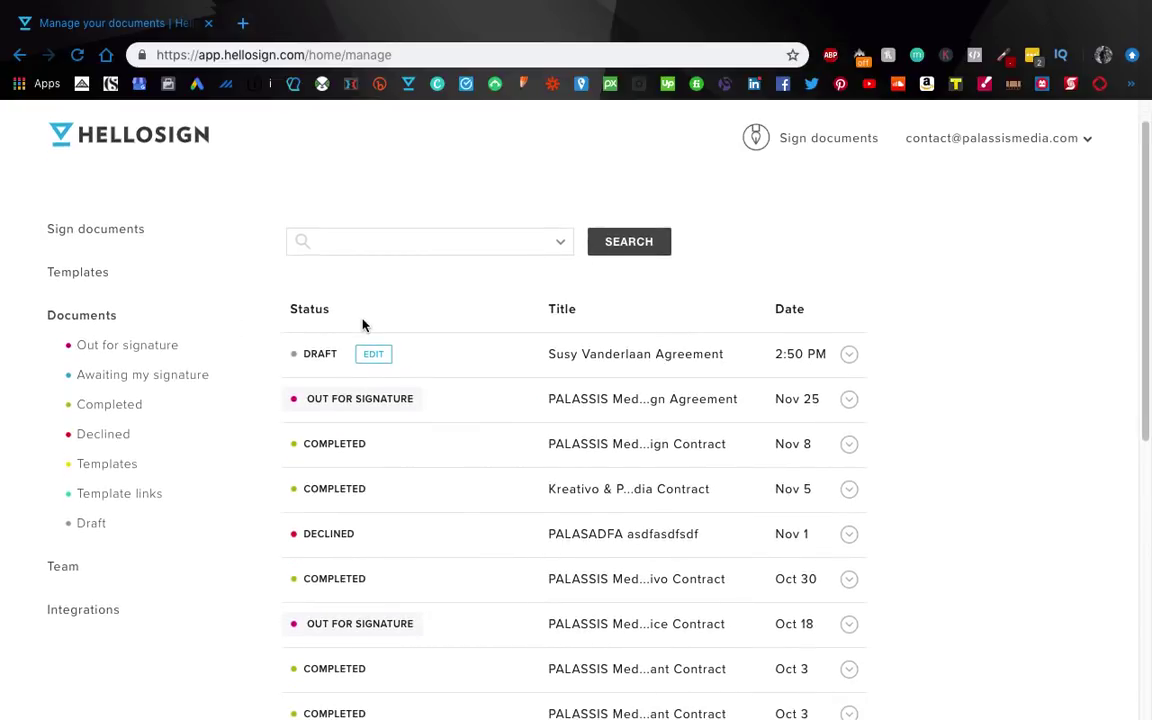
pyautogui.scroll(-5, 330, 405)
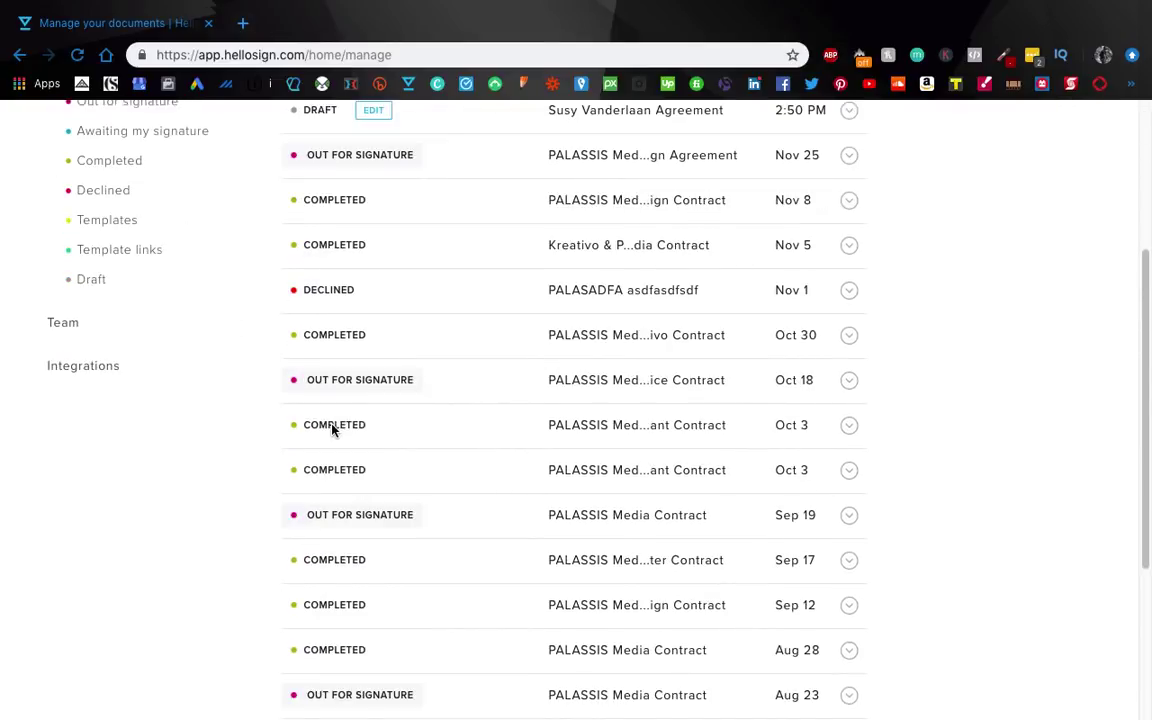
pyautogui.scroll(5, 354, 462)
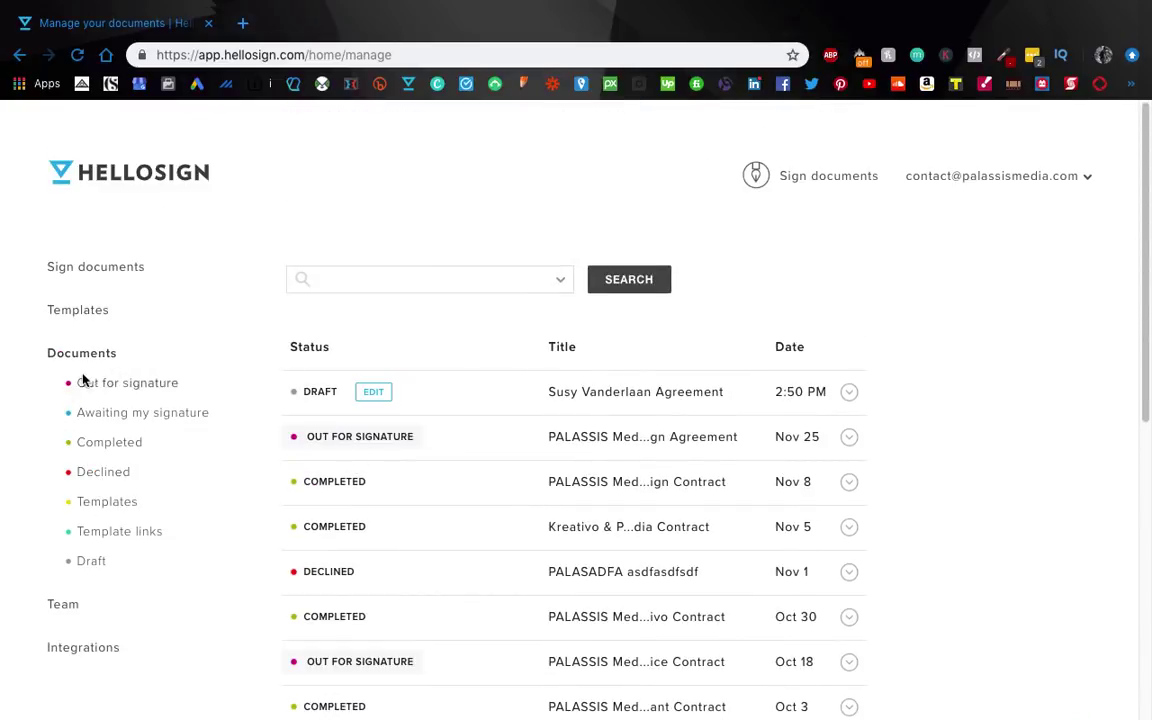
pyautogui.scroll(-1, 120, 530)
pyautogui.scroll(-1, 95, 560)
# Step: Go to the Team page and view the plans and pricing comparison
pyautogui.click(69, 590)
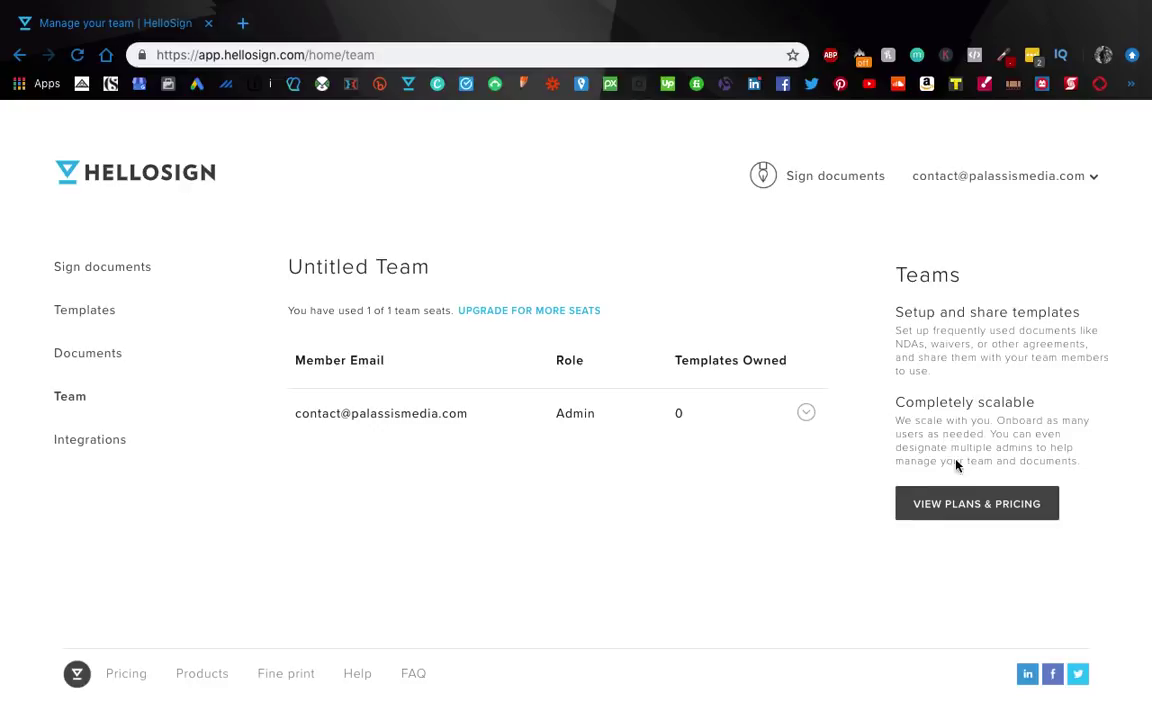
pyautogui.click(962, 504)
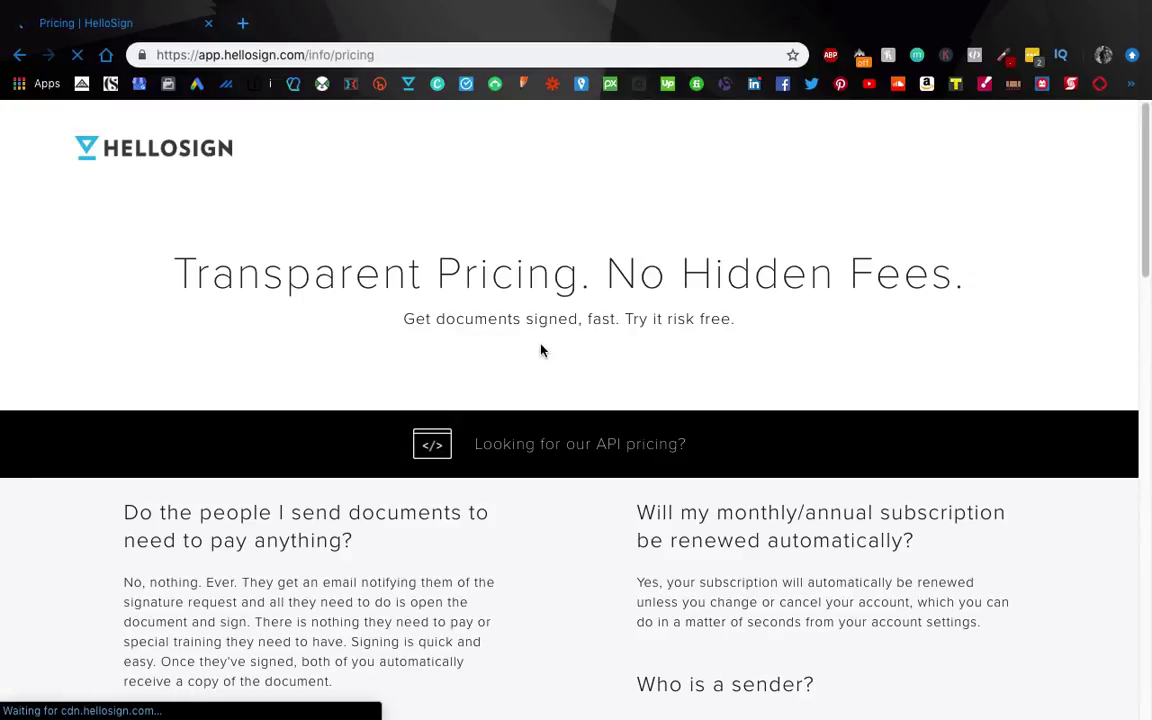
pyautogui.scroll(-5, 540, 368)
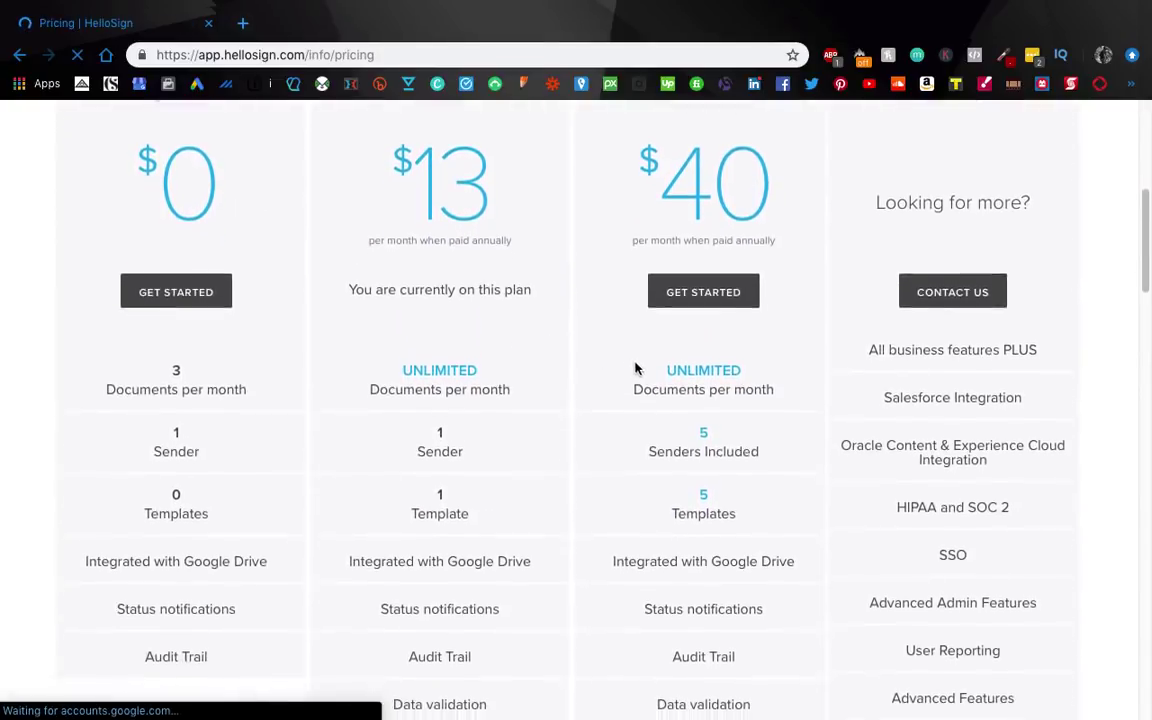
pyautogui.scroll(-1, 697, 490)
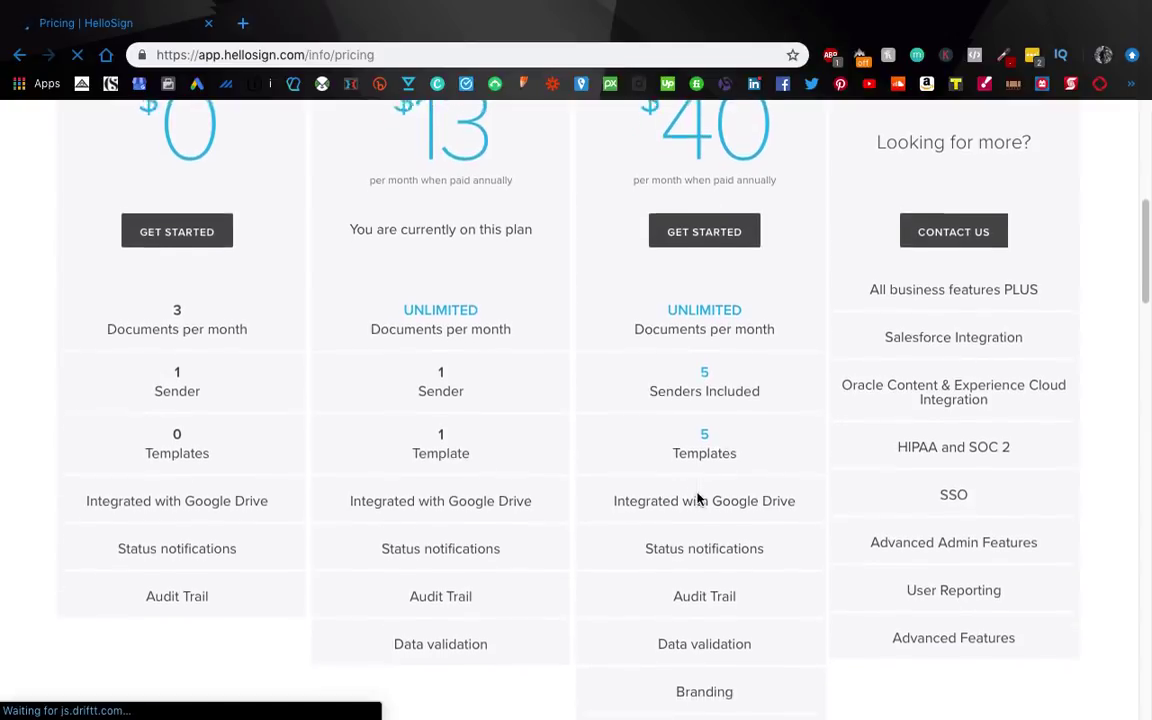
pyautogui.scroll(-3, 697, 497)
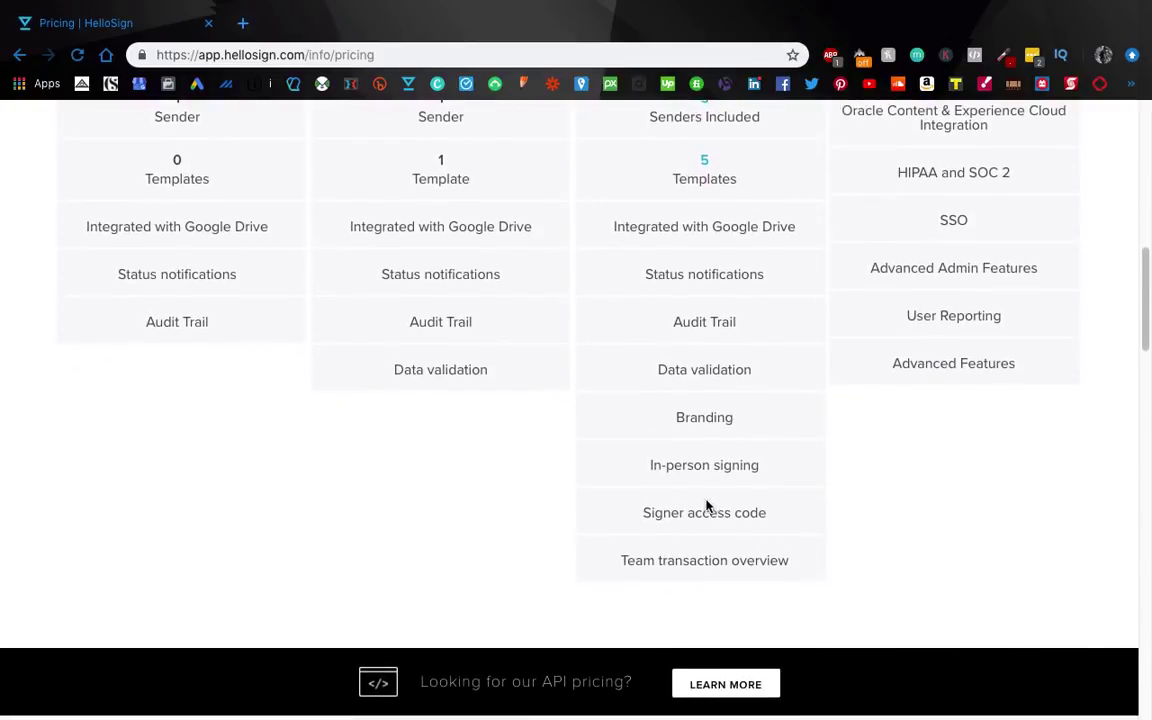
# Step: Review the pricing plans, then go back to the Team page
pyautogui.scroll(5, 715, 540)
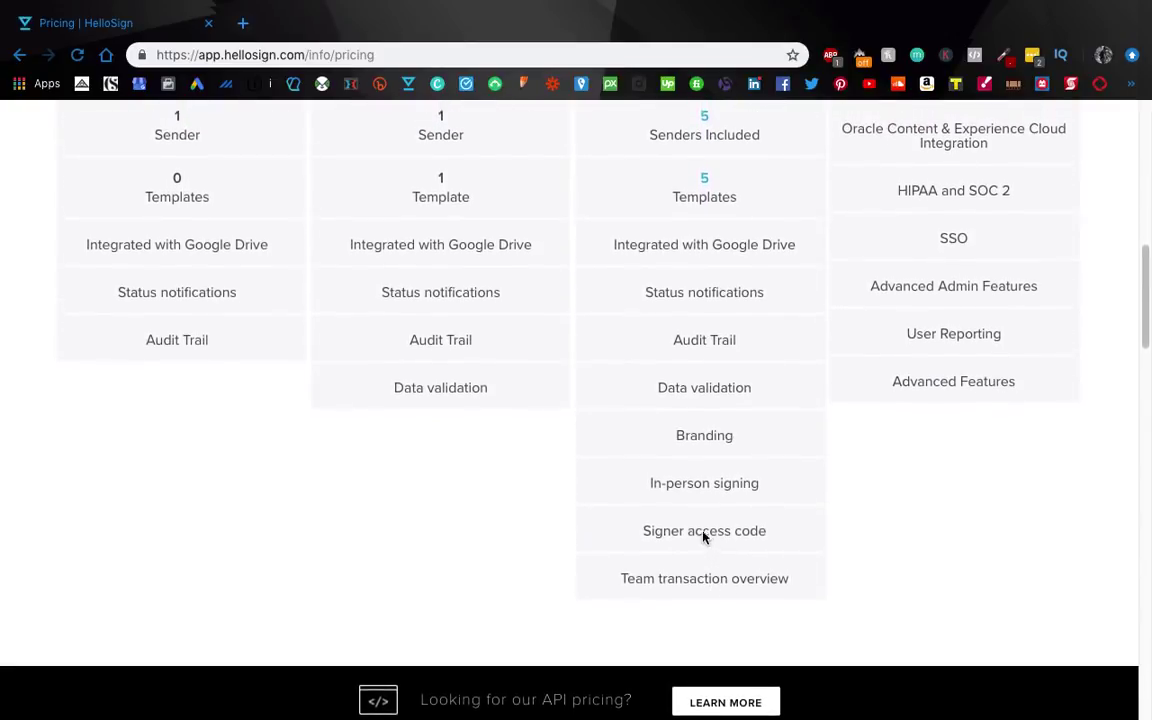
pyautogui.scroll(2, 702, 406)
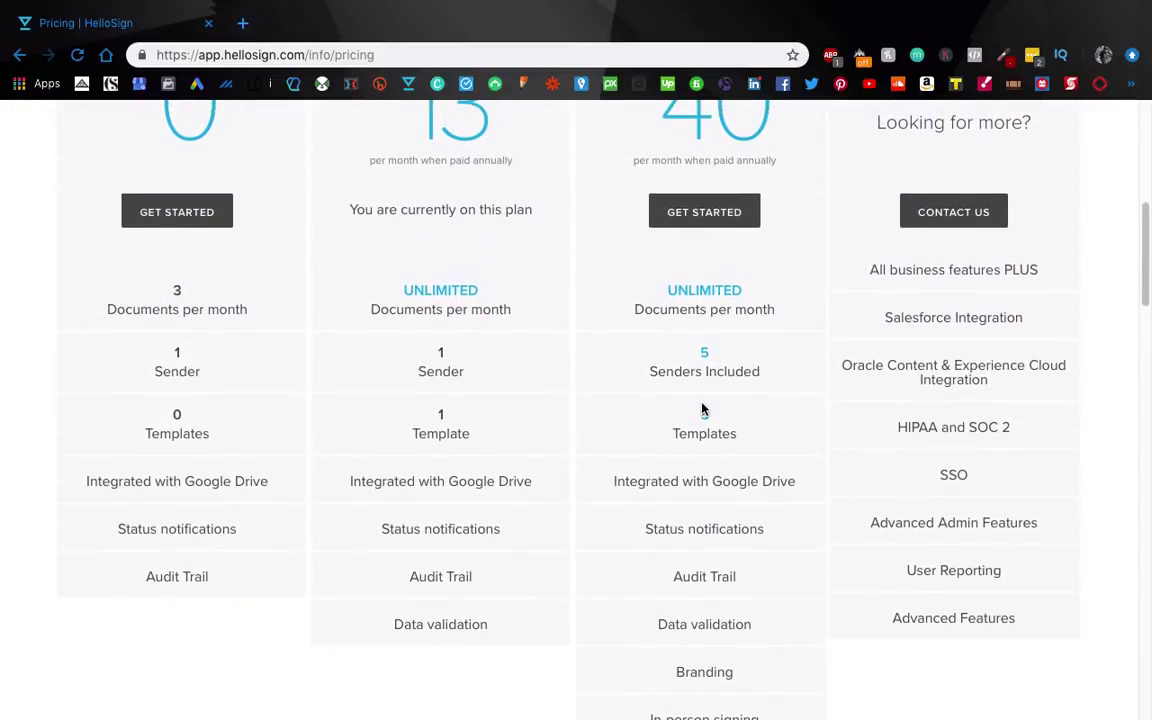
pyautogui.scroll(-2, 702, 386)
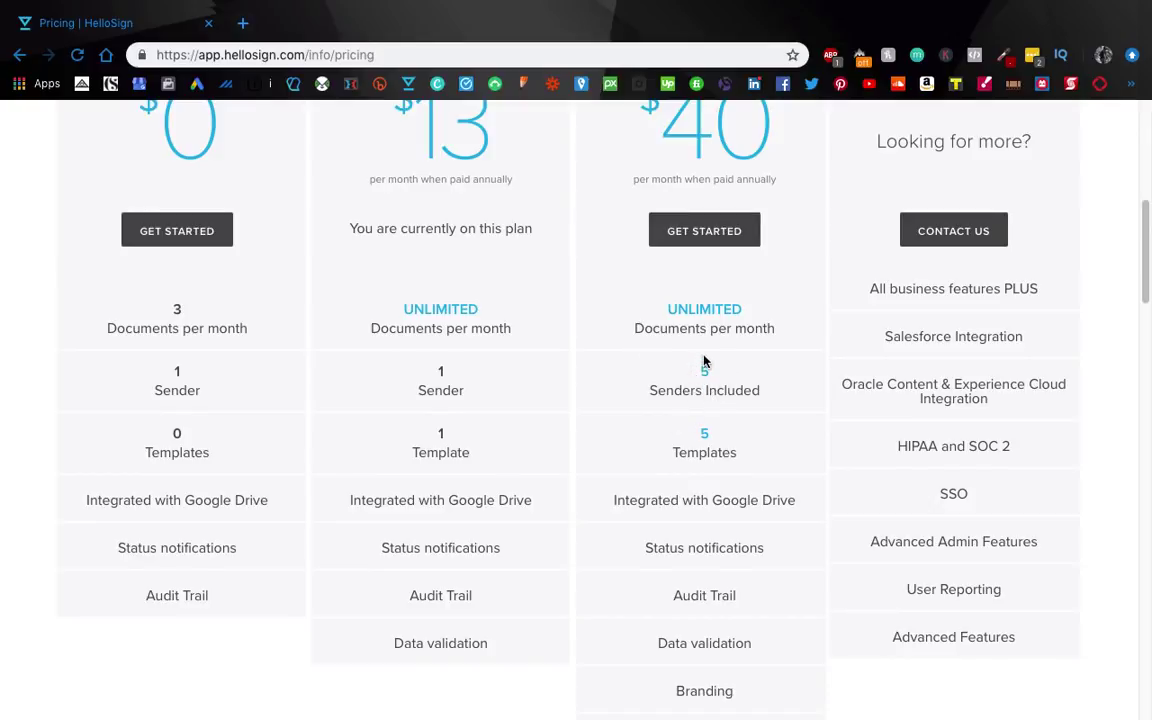
pyautogui.scroll(1, 708, 371)
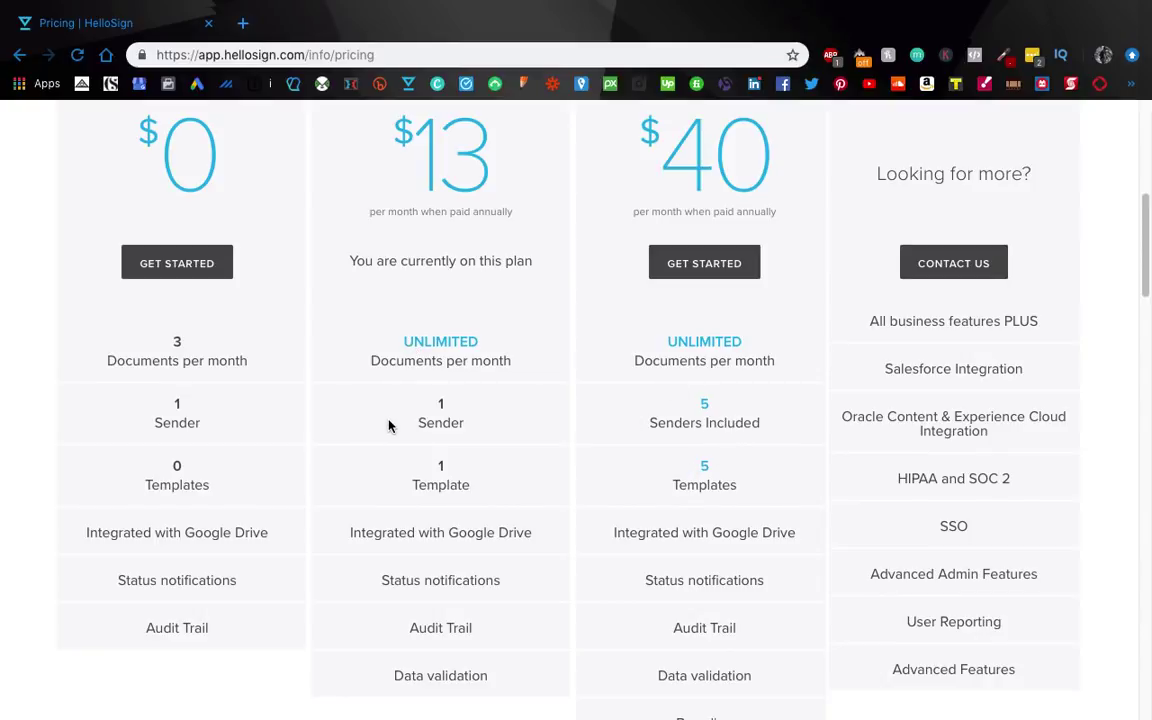
pyautogui.scroll(-2, 386, 424)
pyautogui.press('super+r')
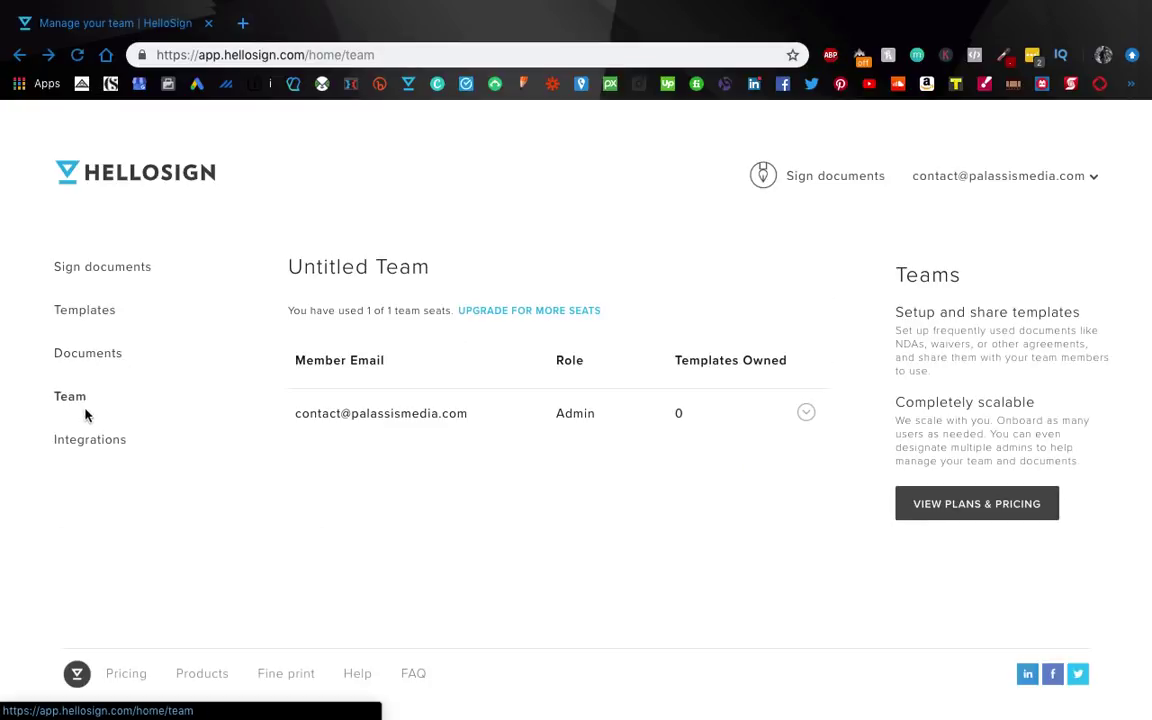
# Step: Browse the integrations list, including Gmail, Google Drive, Salesforce, Zapier, Dropbox and Slack
pyautogui.click(89, 444)
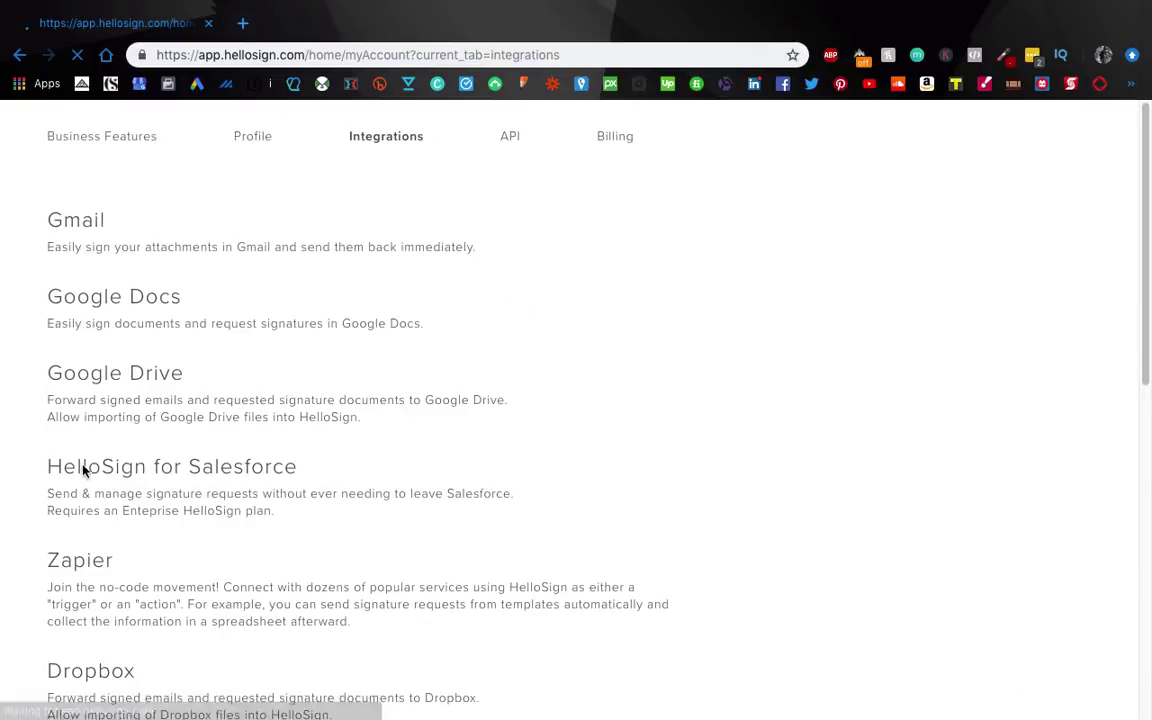
pyautogui.scroll(-5, 496, 255)
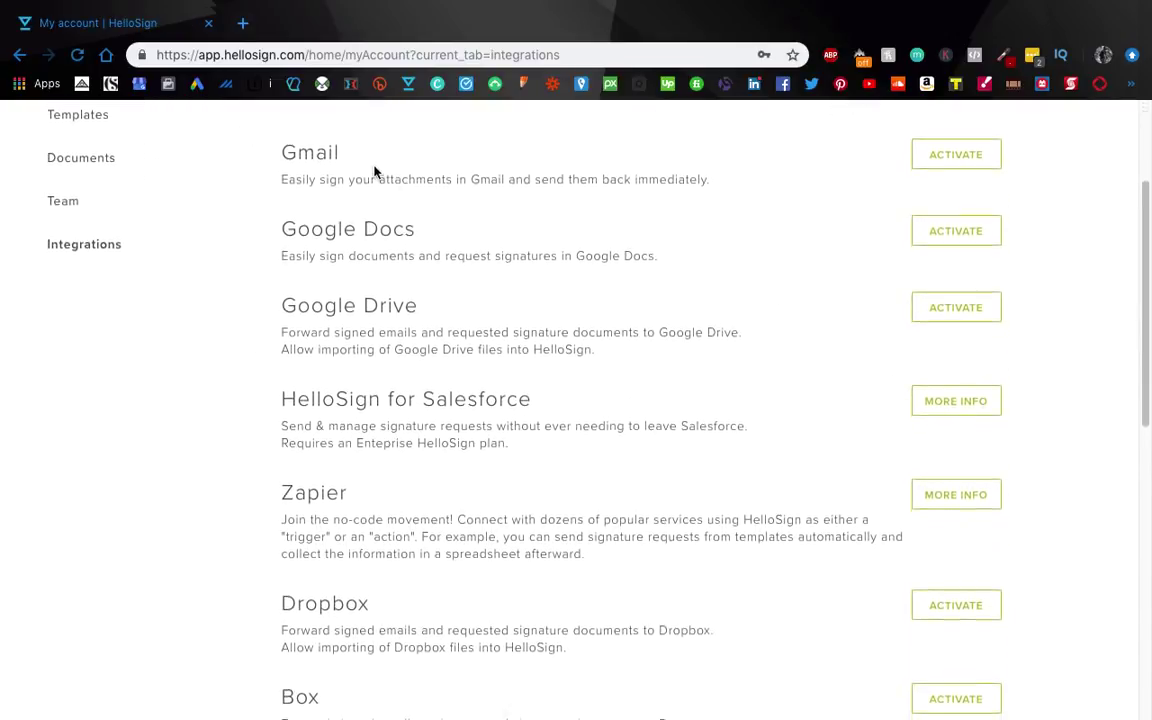
pyautogui.scroll(-8, 367, 185)
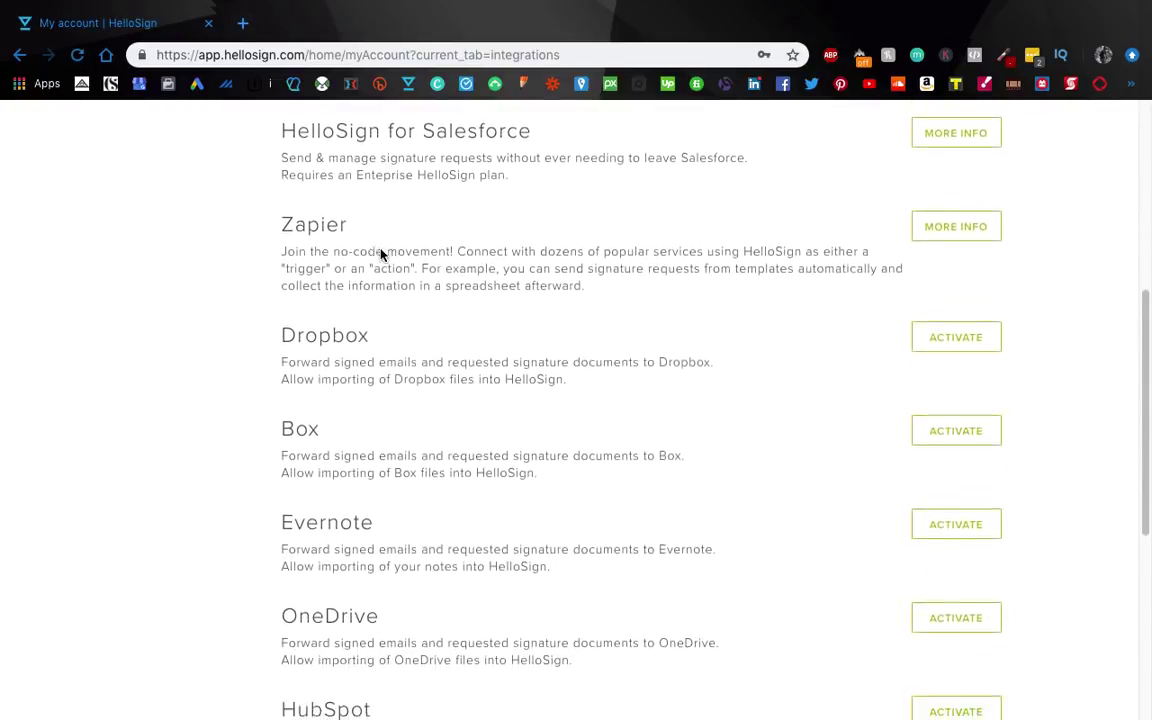
pyautogui.scroll(-5, 380, 257)
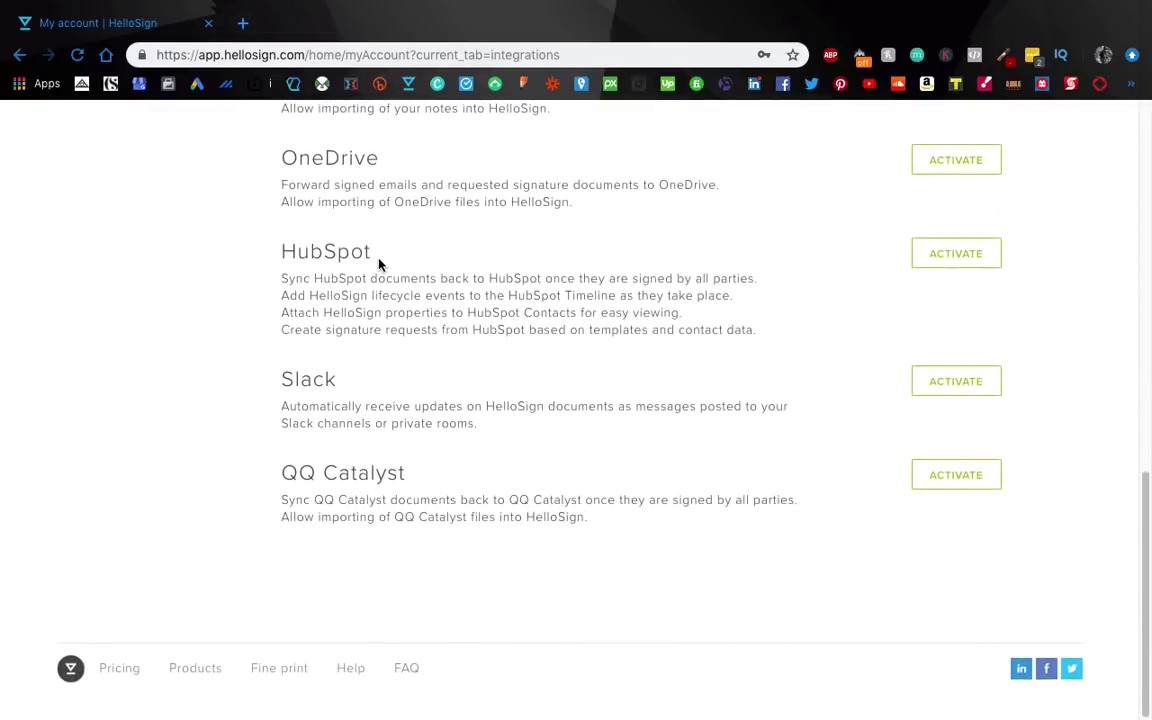
pyautogui.scroll(15, 380, 260)
pyautogui.scroll(-1, 378, 265)
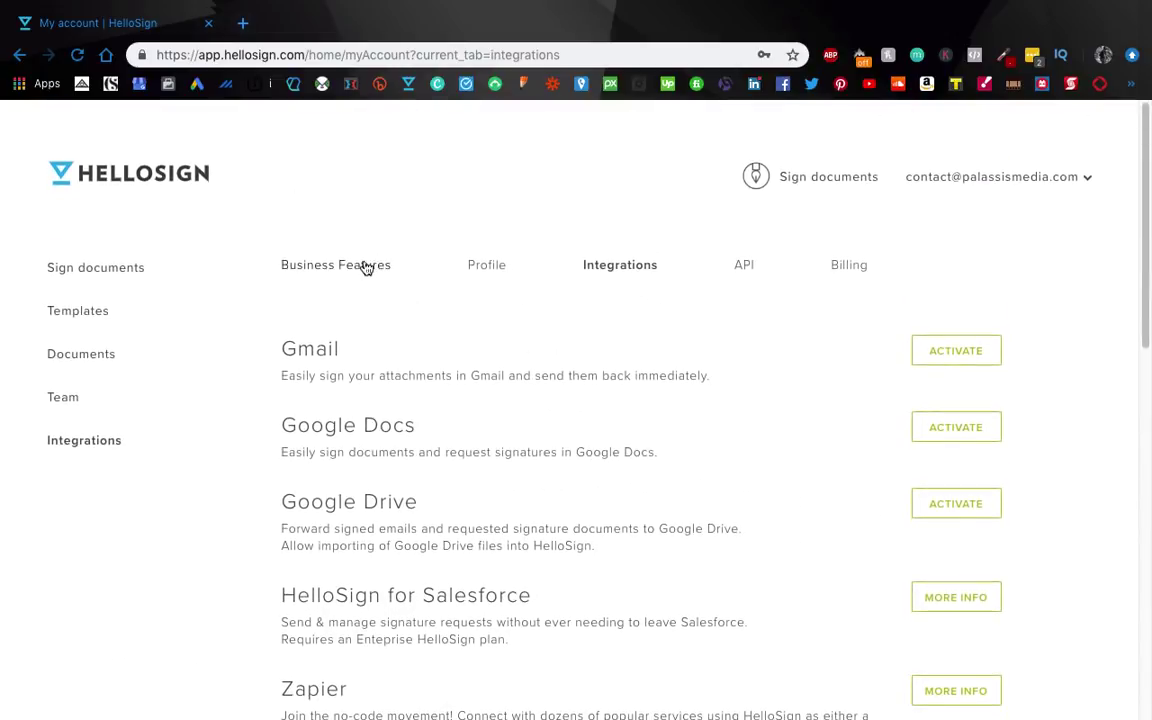
# Step: Start a Just Others signing request and try uploading a contract file
pyautogui.click(108, 276)
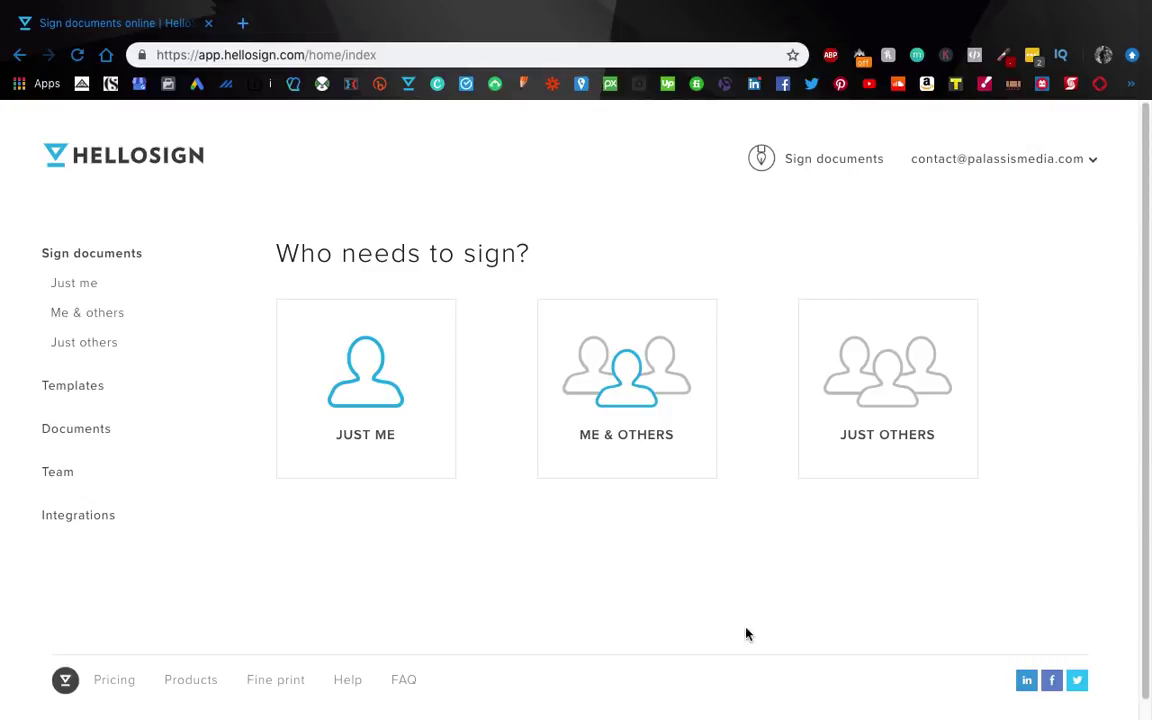
pyautogui.click(888, 418)
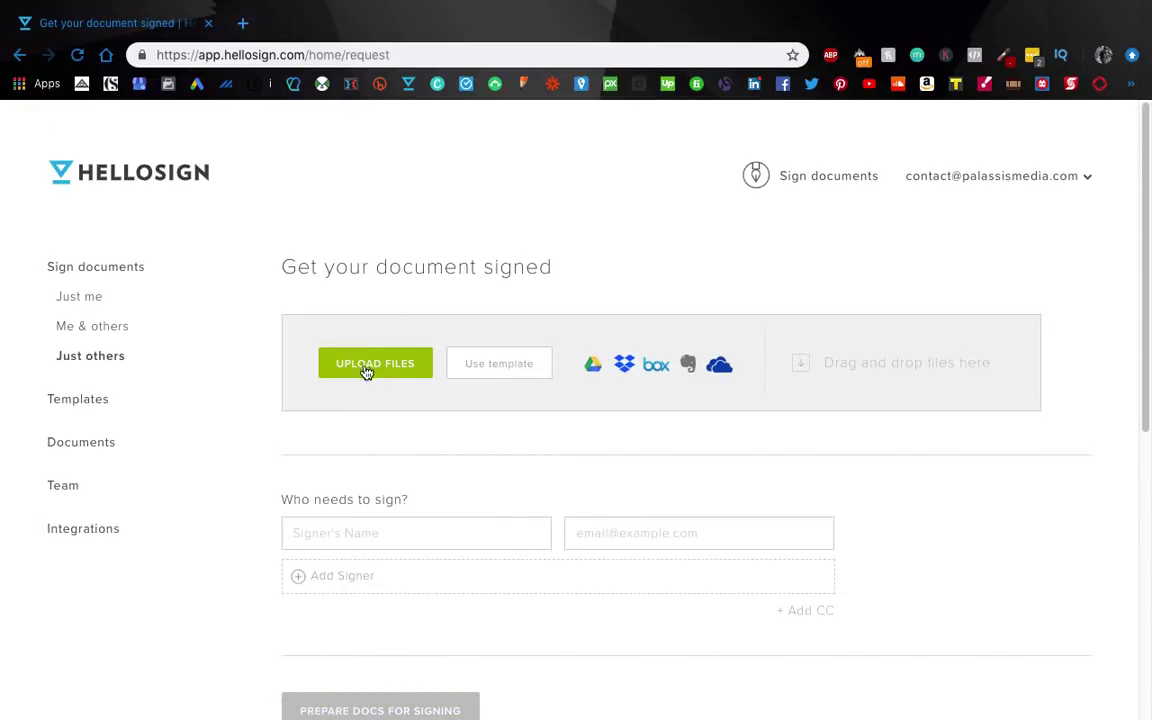
pyautogui.click(366, 372)
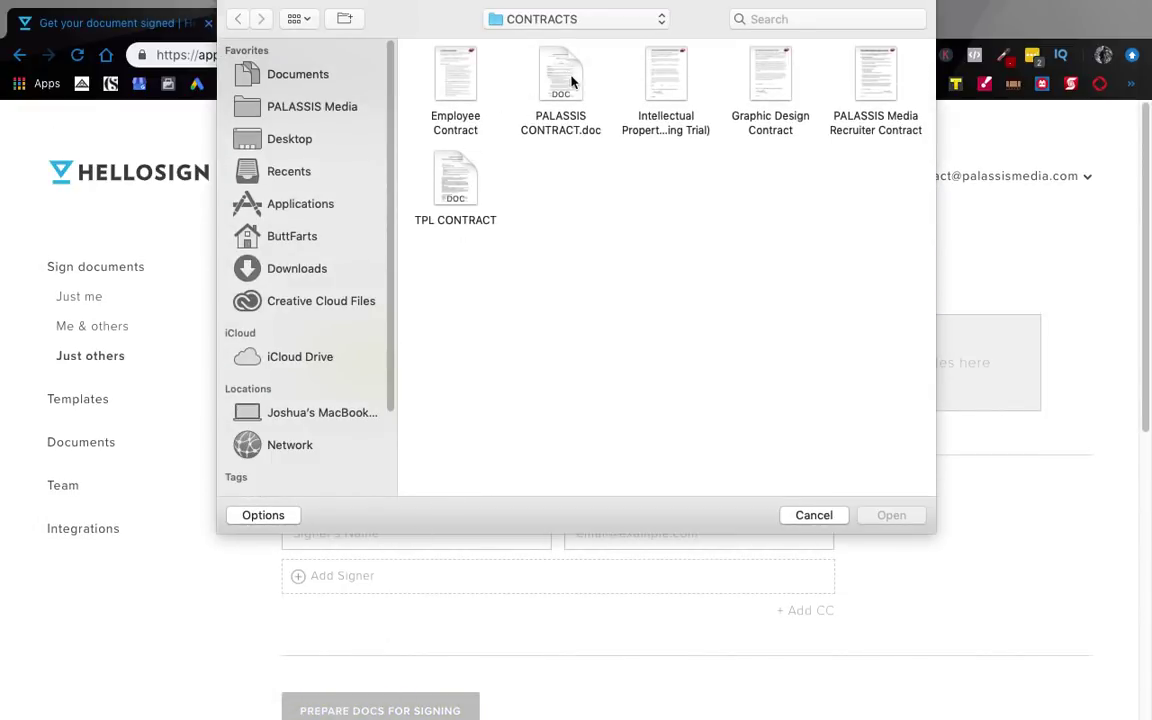
pyautogui.click(774, 88)
pyautogui.click(890, 514)
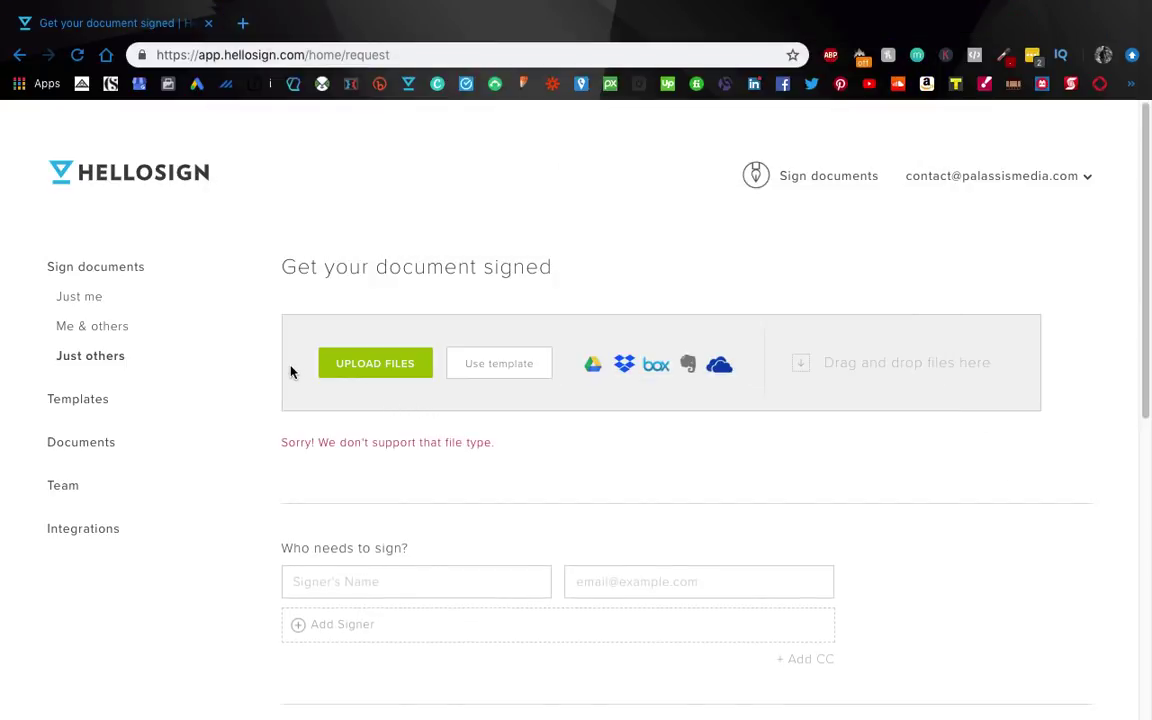
# Step: Upload Graphic Design Contract.pdf from the Desktop instead of the unsupported file
pyautogui.click(404, 371)
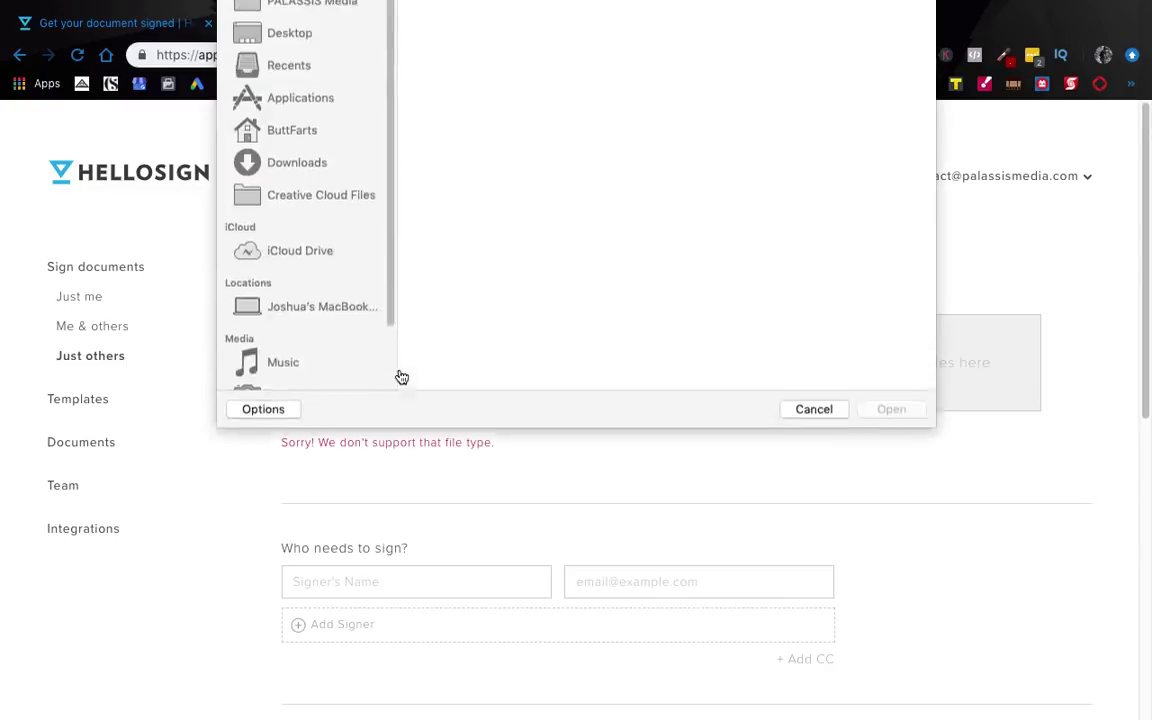
pyautogui.click(296, 141)
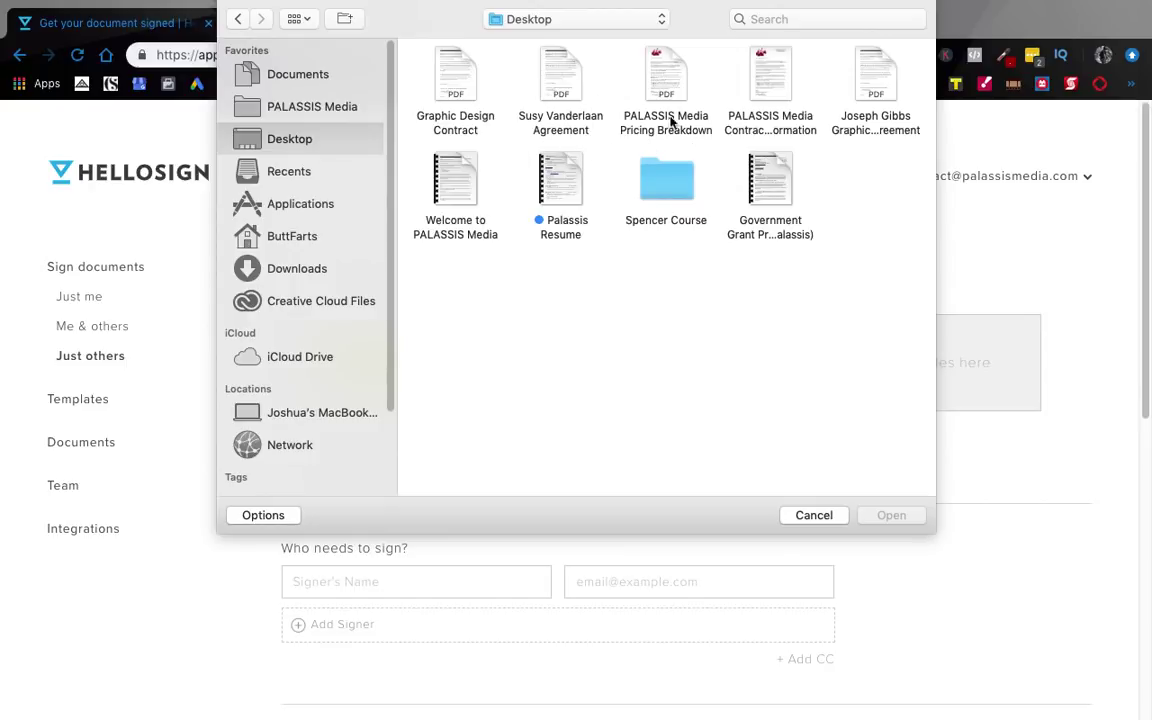
pyautogui.click(440, 82)
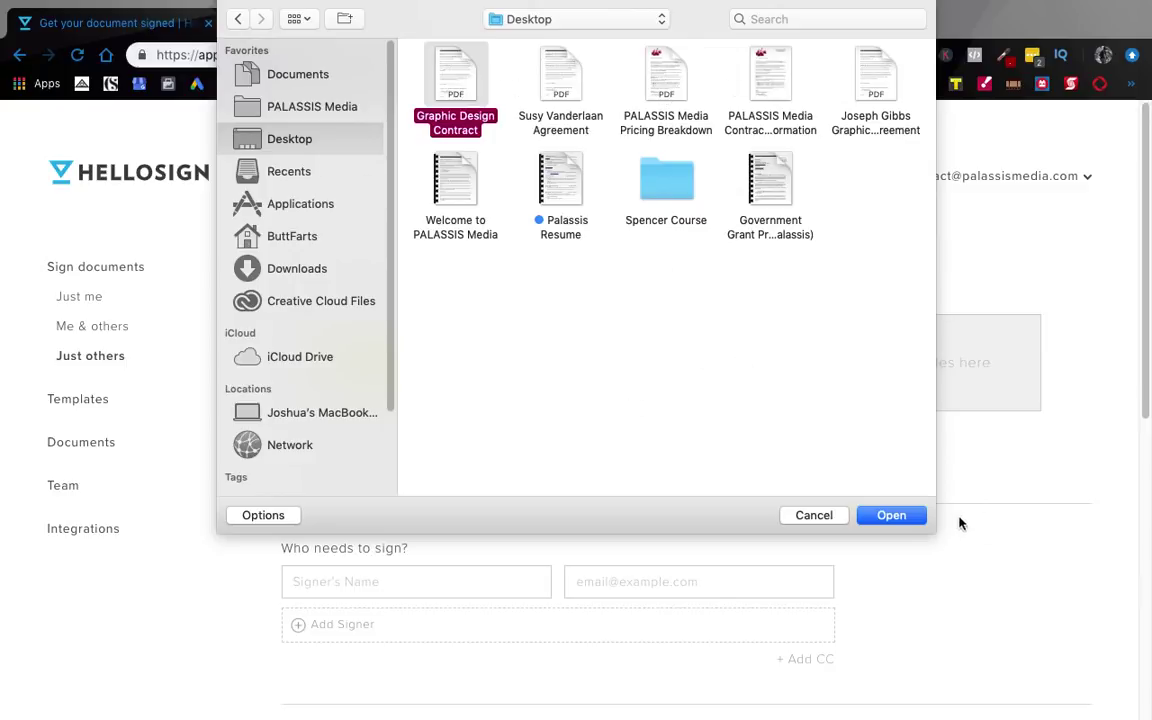
pyautogui.click(902, 516)
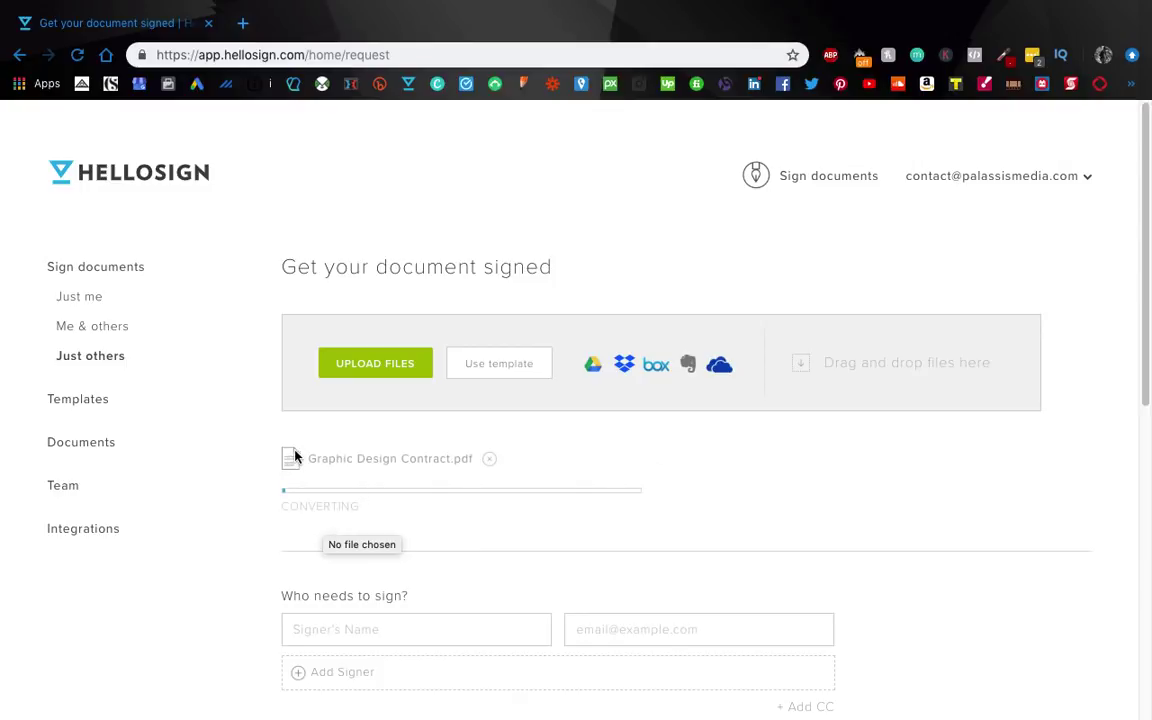
# Step: Enter the signer's name under Who needs to sign?
pyautogui.scroll(-2, 275, 480)
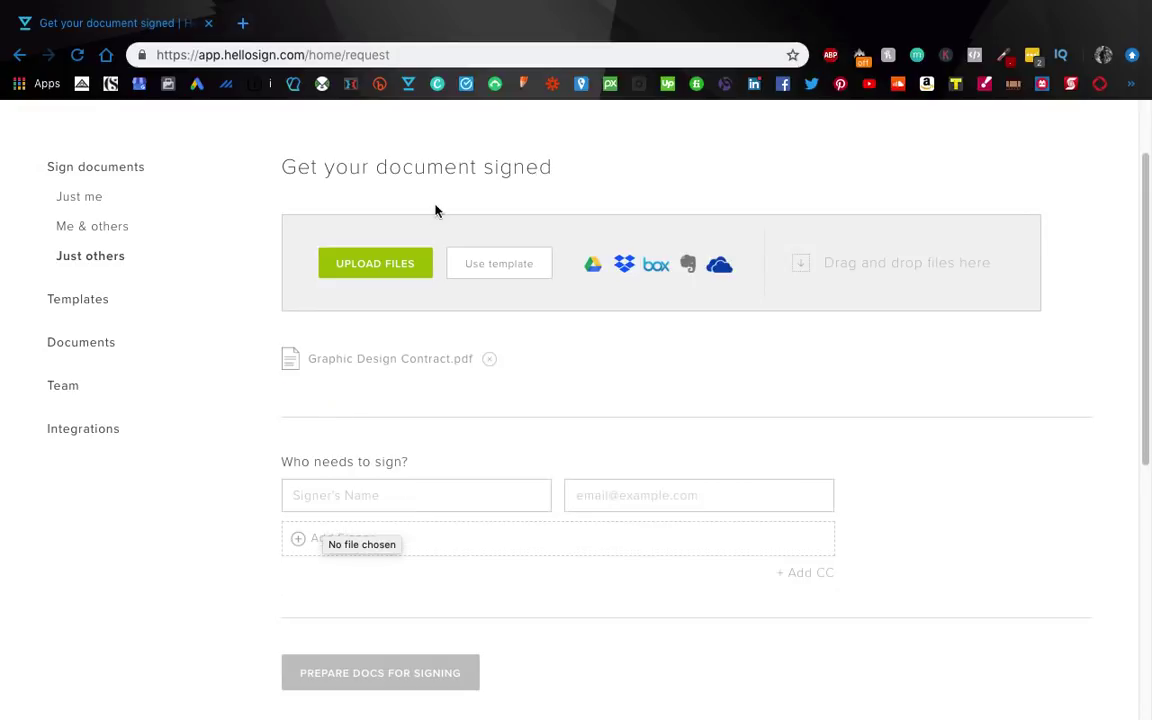
pyautogui.scroll(1, 416, 360)
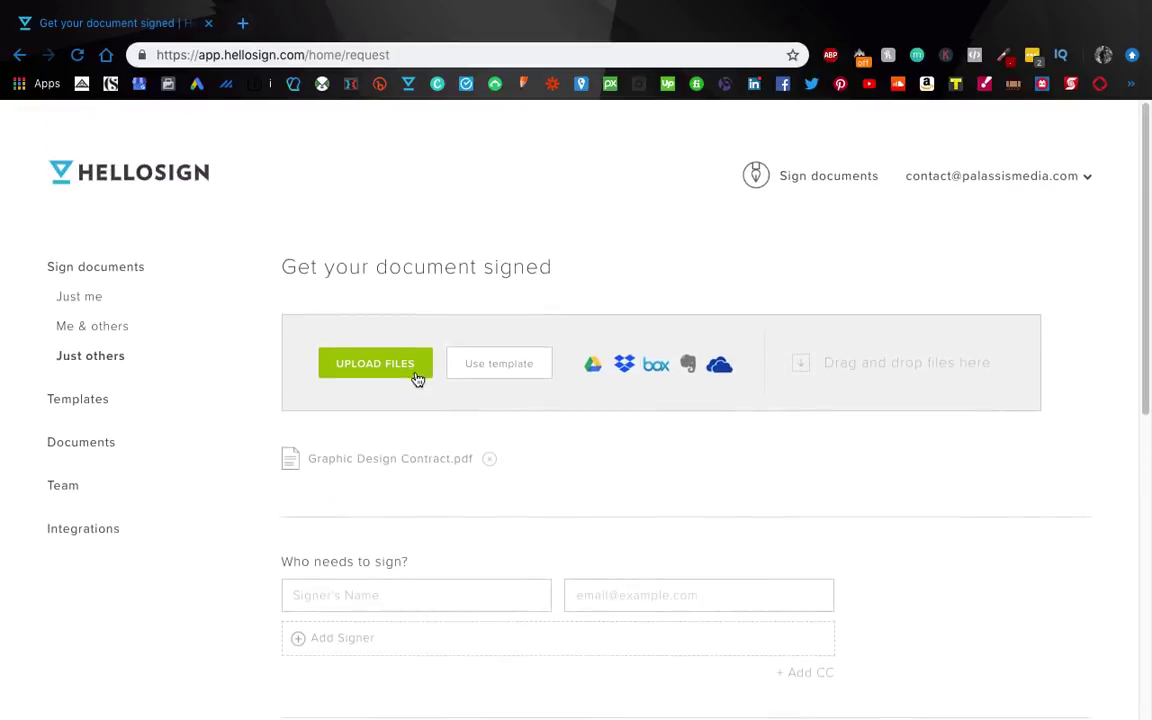
pyautogui.scroll(-5, 425, 385)
pyautogui.scroll(3, 410, 340)
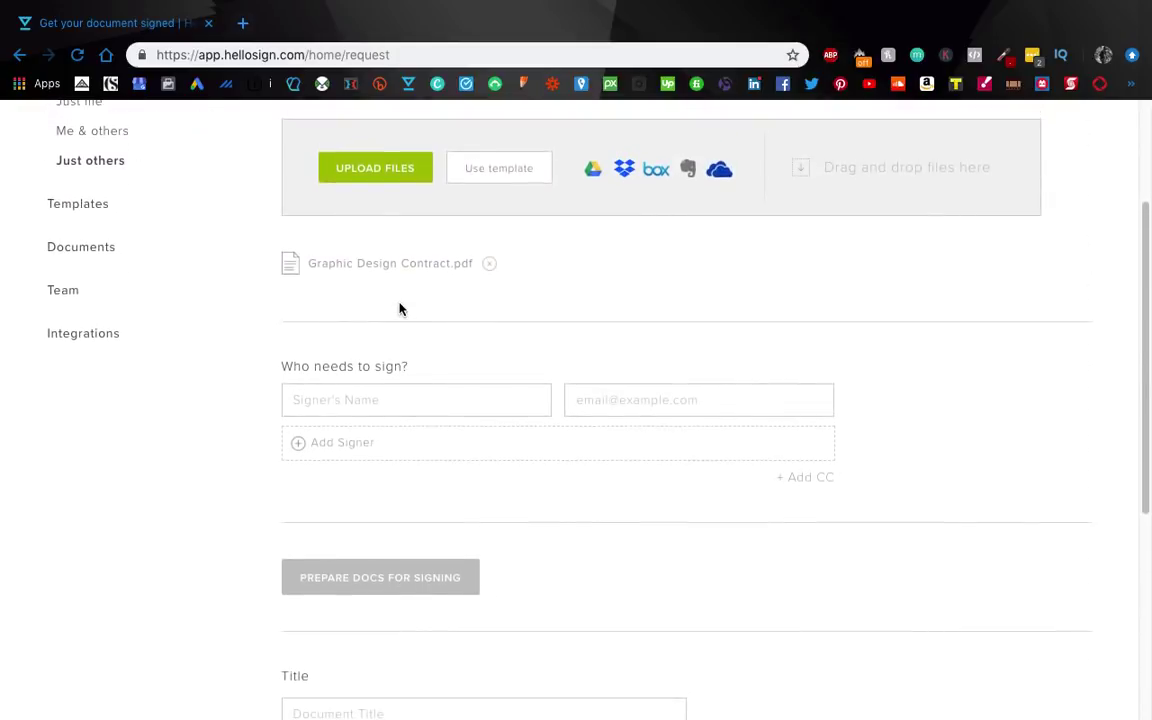
pyautogui.click(382, 397)
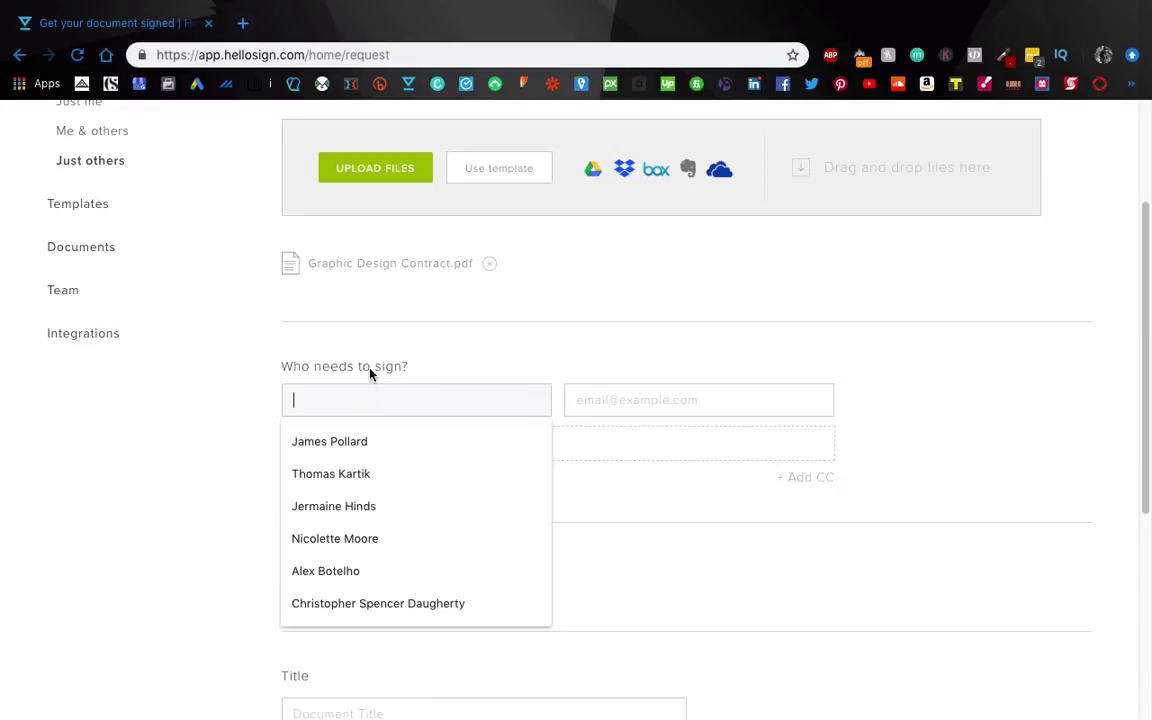
pyautogui.write('Joshua Palassis')
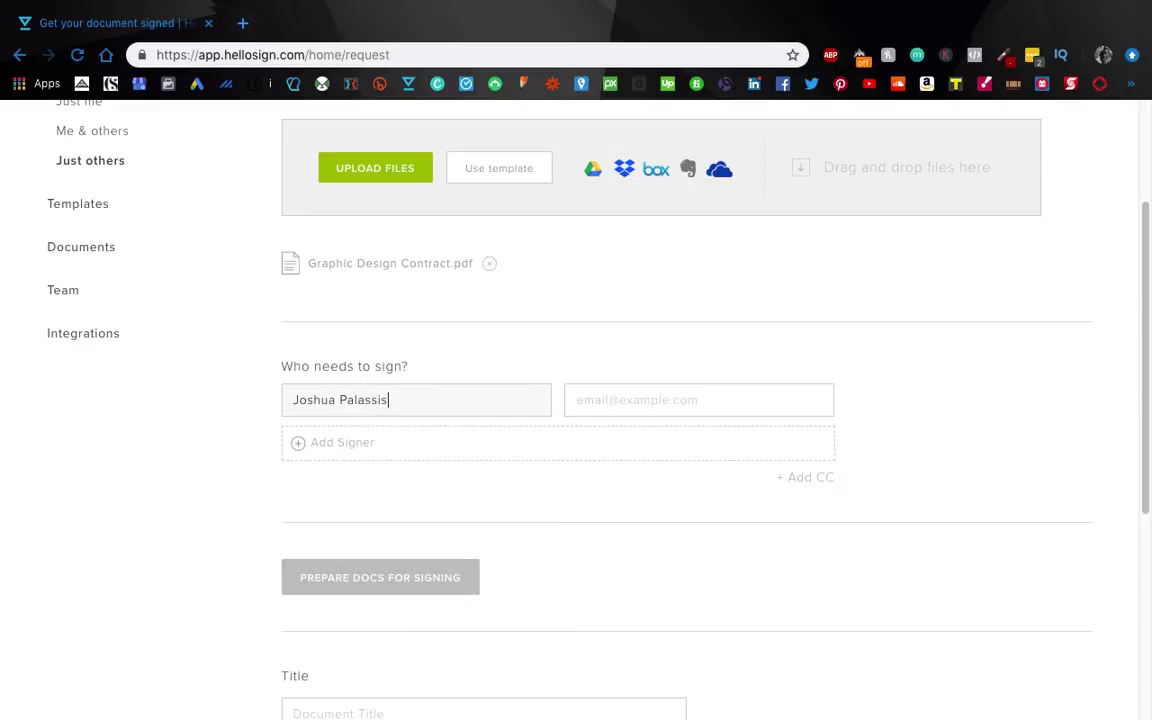
# Step: Fill in the signer's e-mail address and proceed to Prepare Docs for Signing
pyautogui.press('Tab')
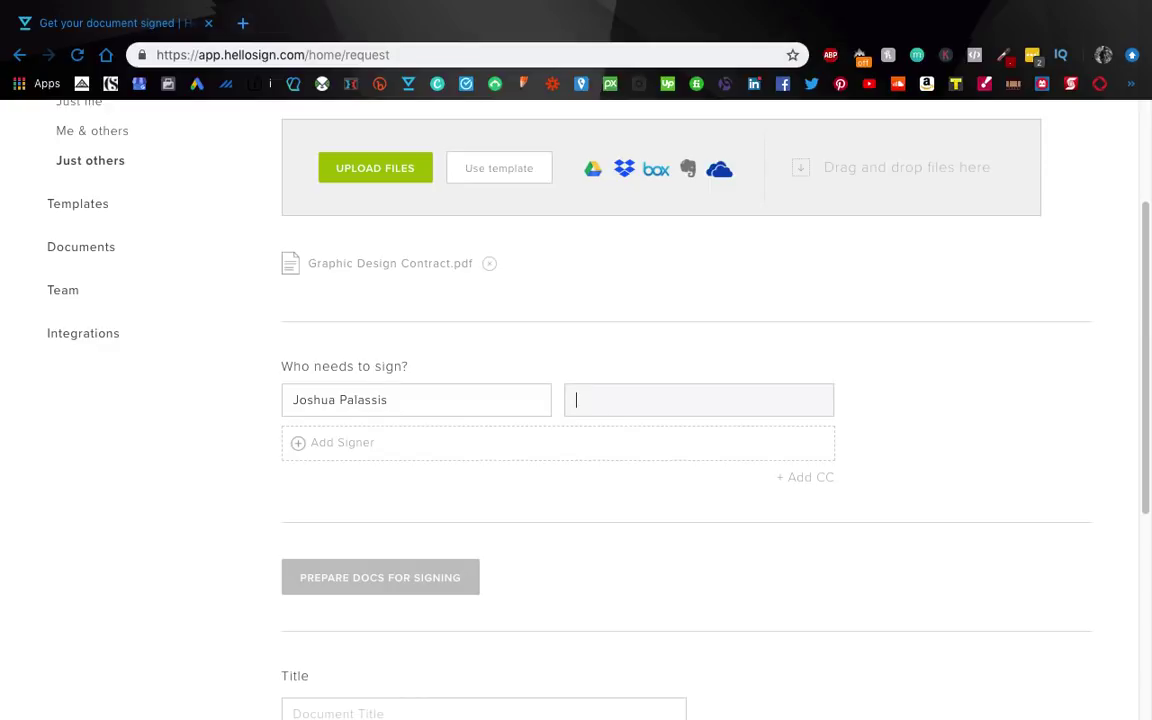
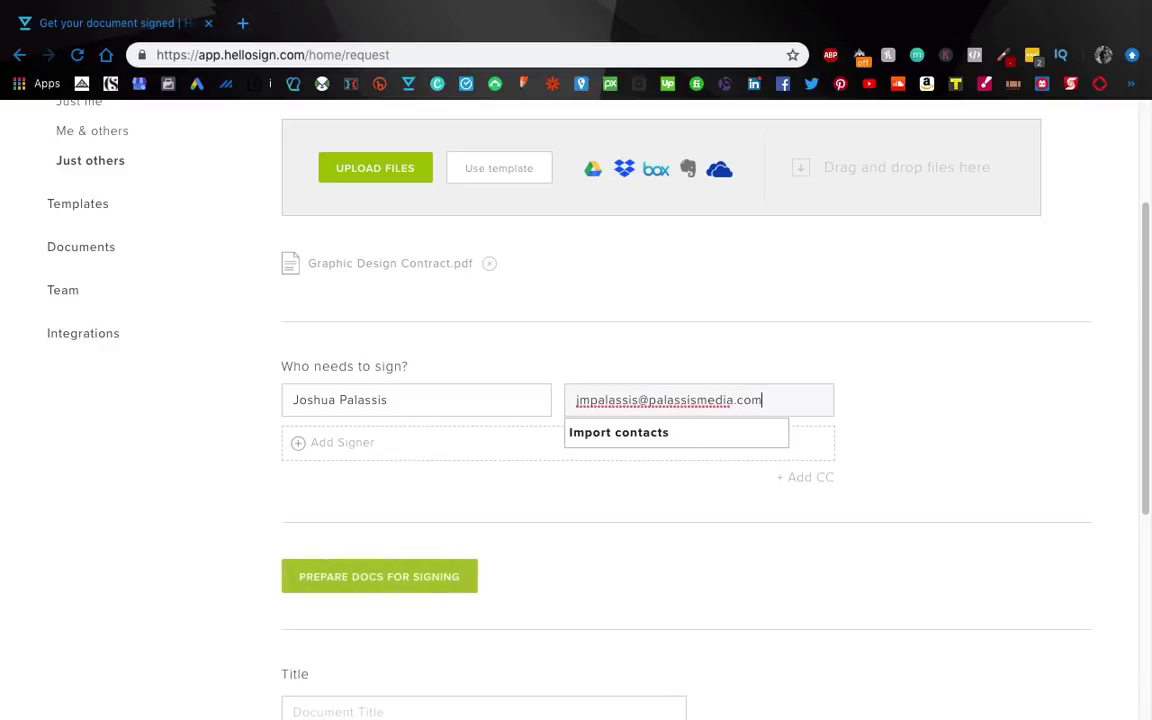
pyautogui.click(698, 361)
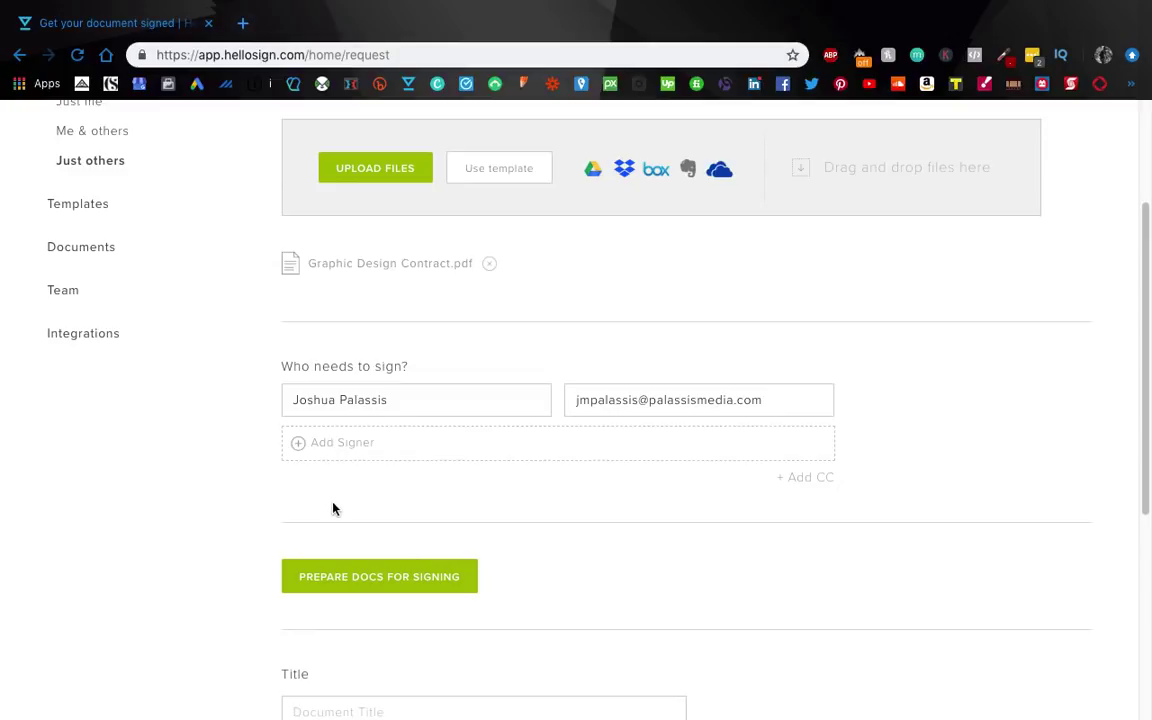
pyautogui.click(385, 580)
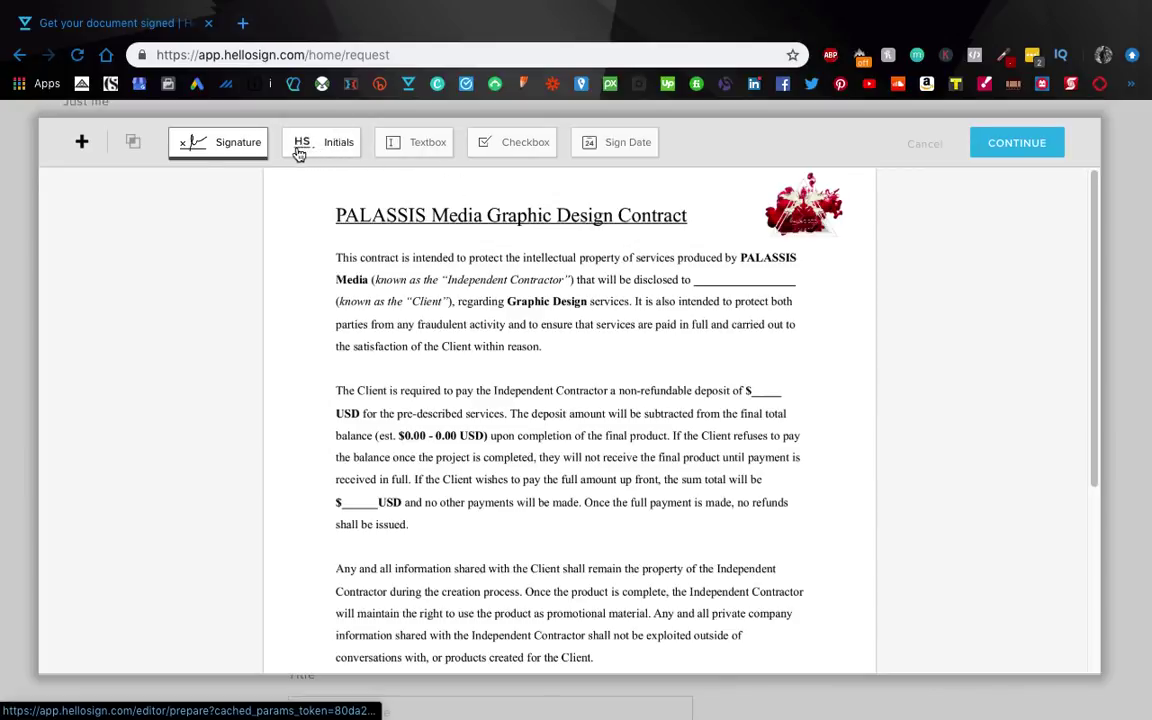
# Step: Place a required text field after 'disclosed to', with validation left at None
pyautogui.click(414, 142)
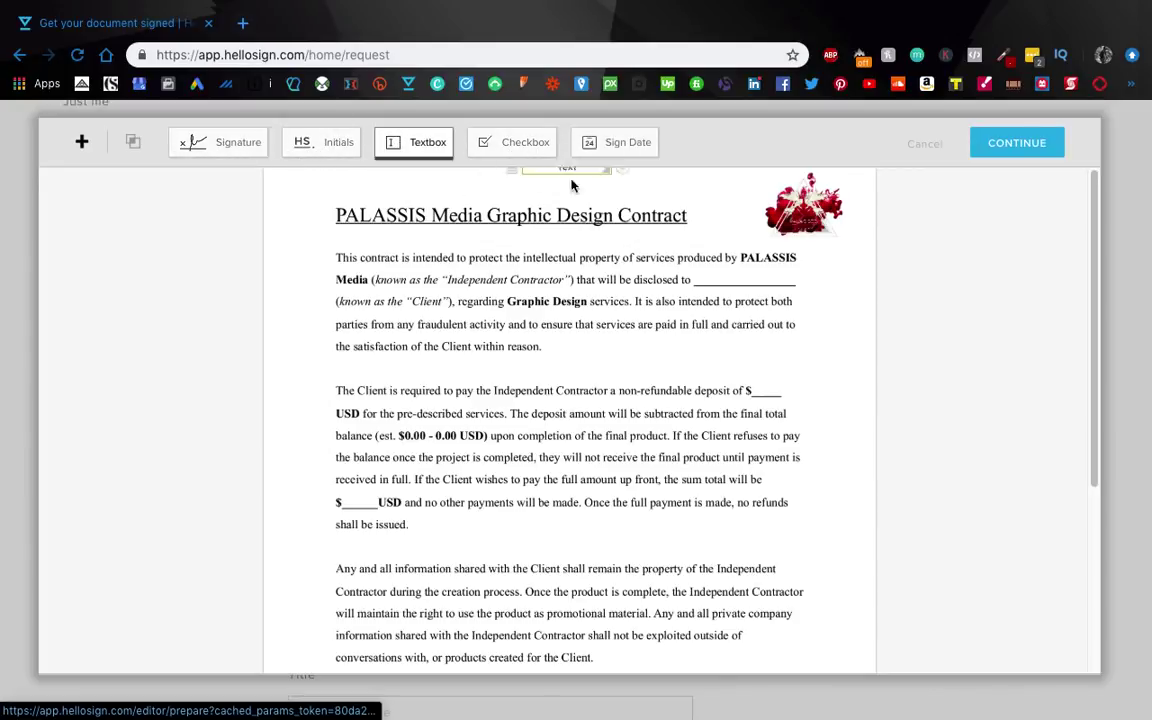
pyautogui.click(707, 278)
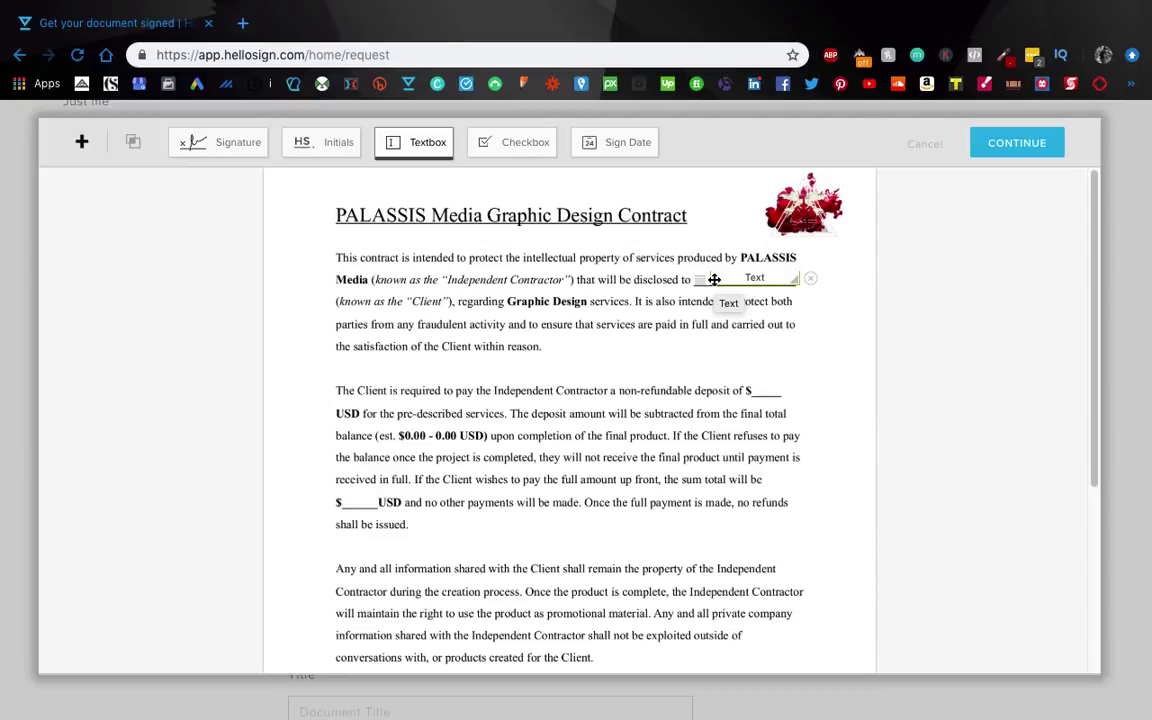
pyautogui.click(700, 279)
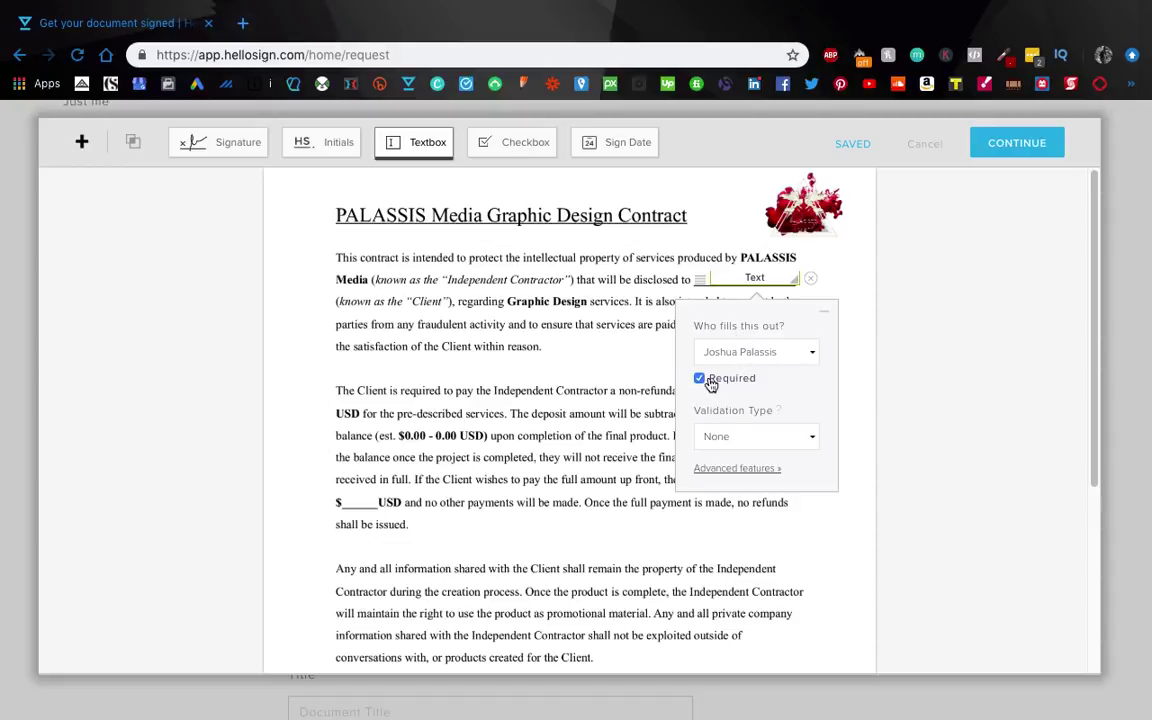
pyautogui.click(765, 440)
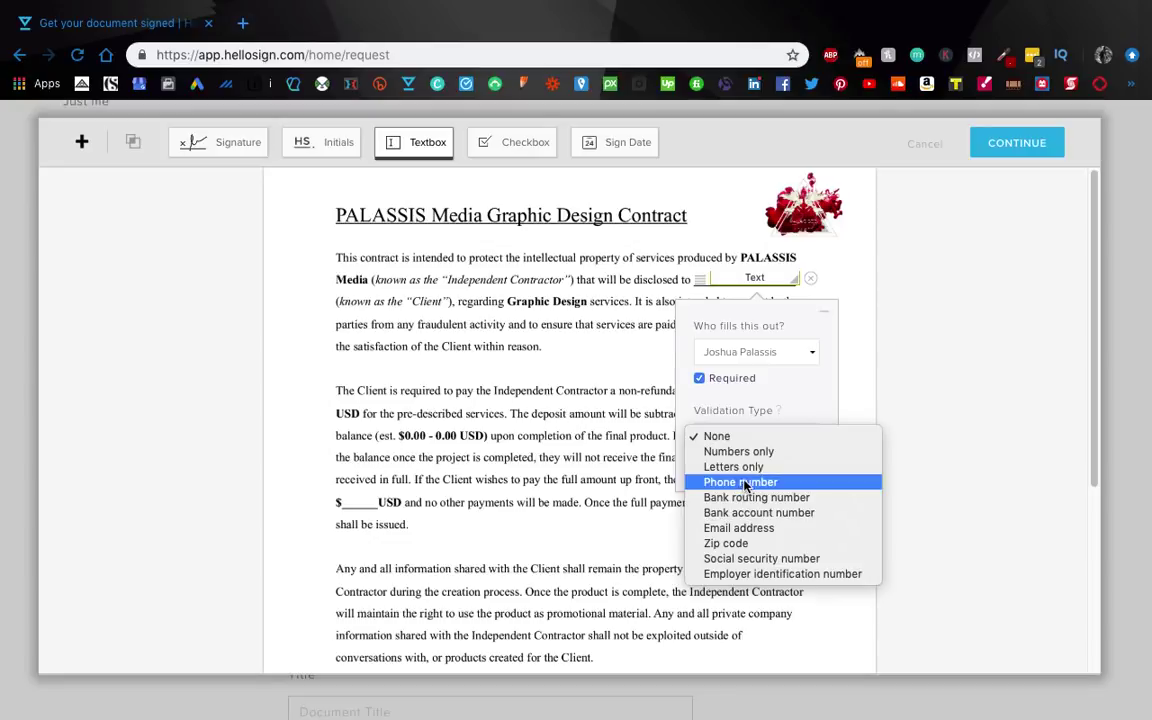
pyautogui.click(607, 435)
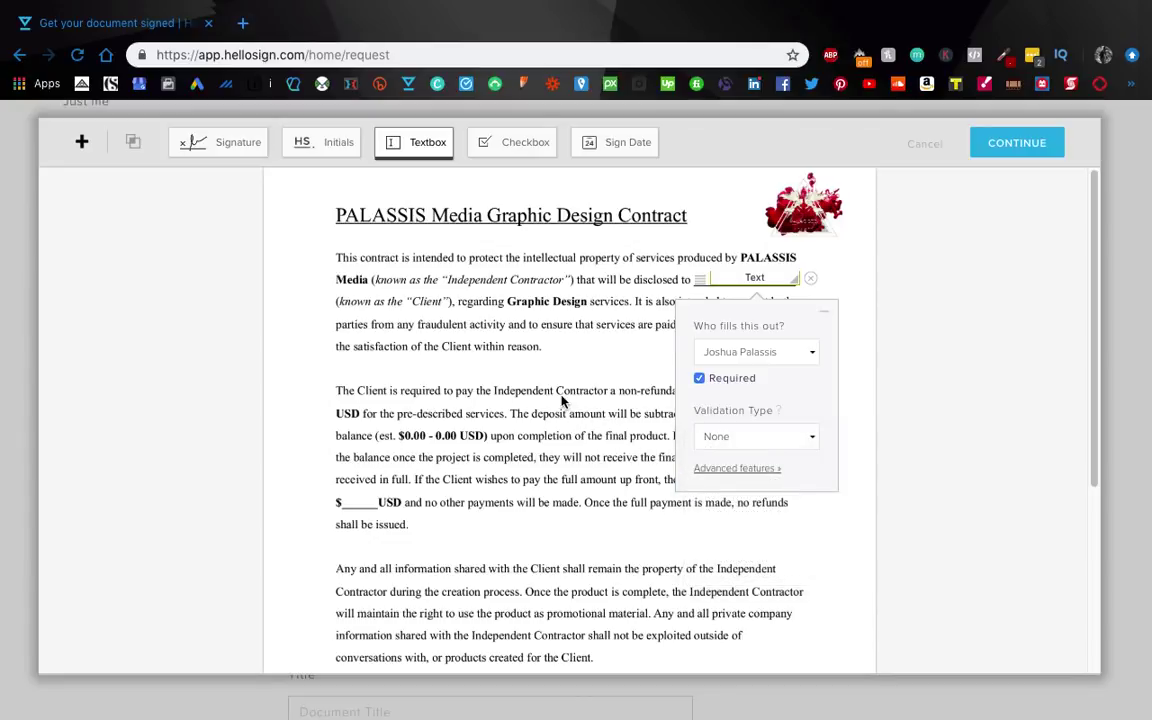
pyautogui.click(525, 313)
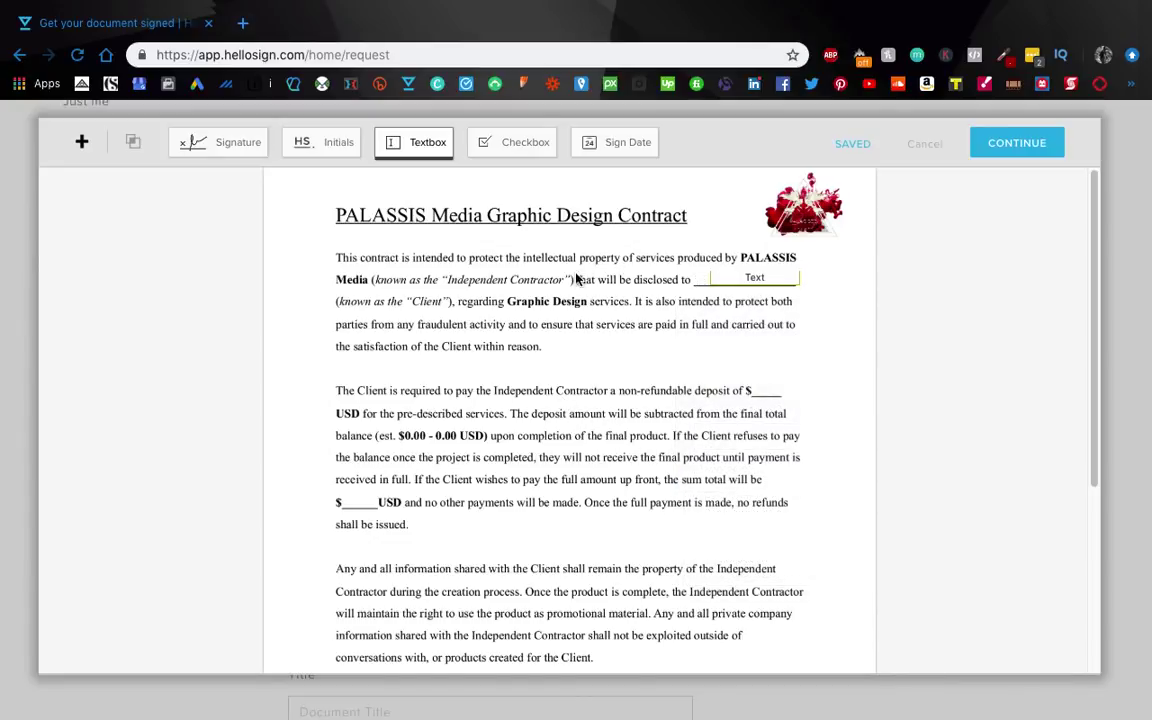
# Step: Add a Sign Date field on Date Signed and a Signature field on the Client line
pyautogui.scroll(-2, 783, 318)
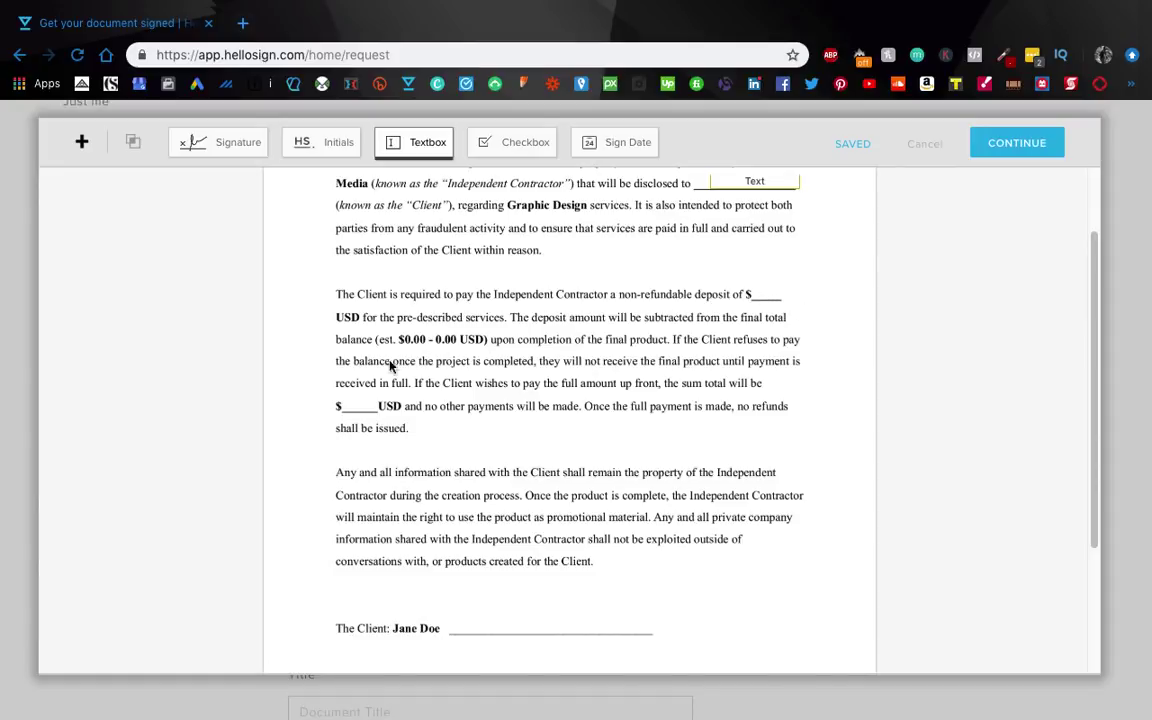
pyautogui.scroll(-4, 606, 352)
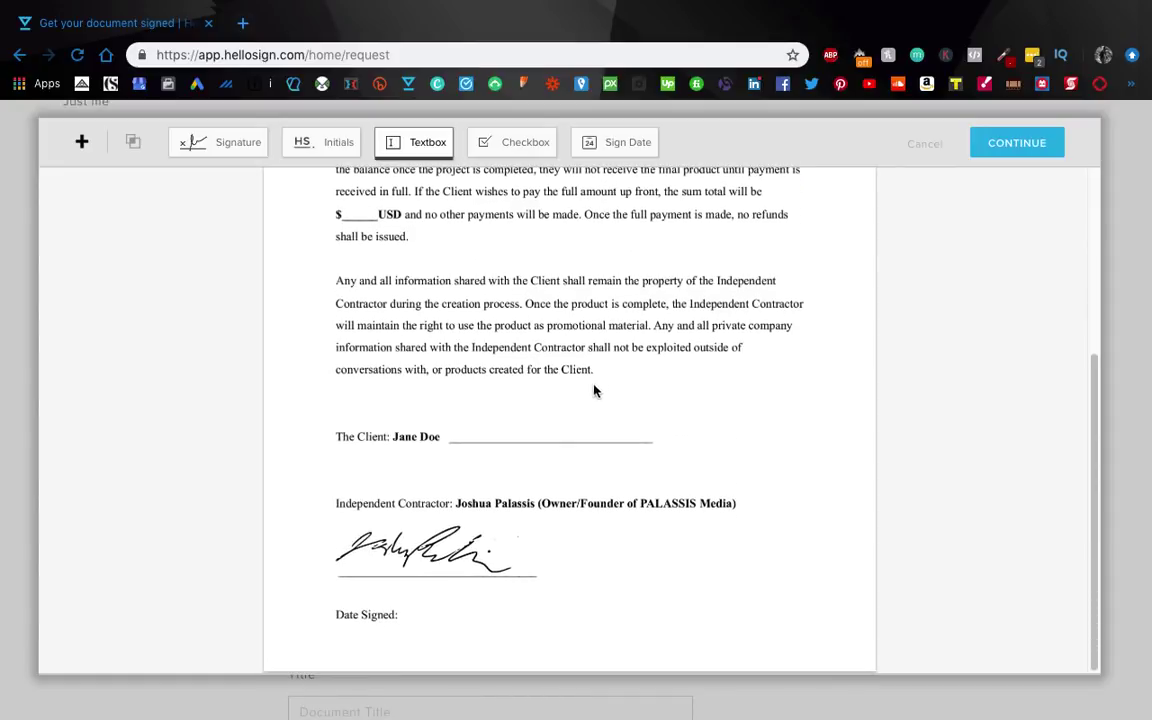
pyautogui.click(615, 142)
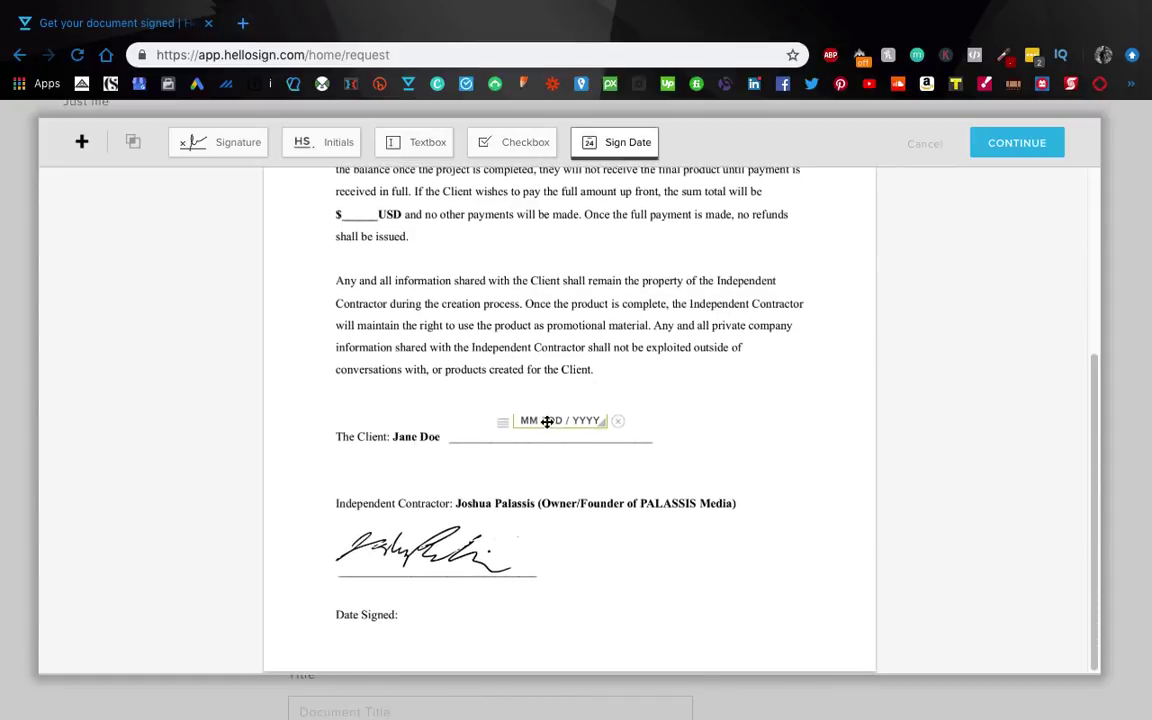
pyautogui.click(465, 618)
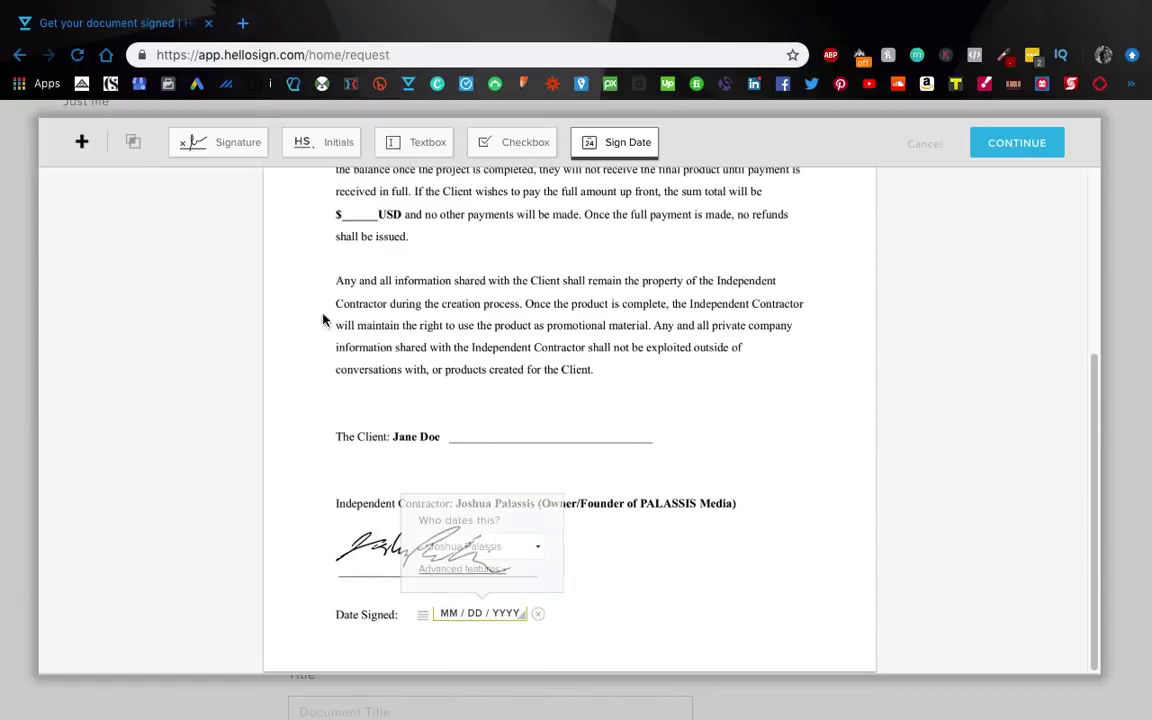
pyautogui.click(240, 145)
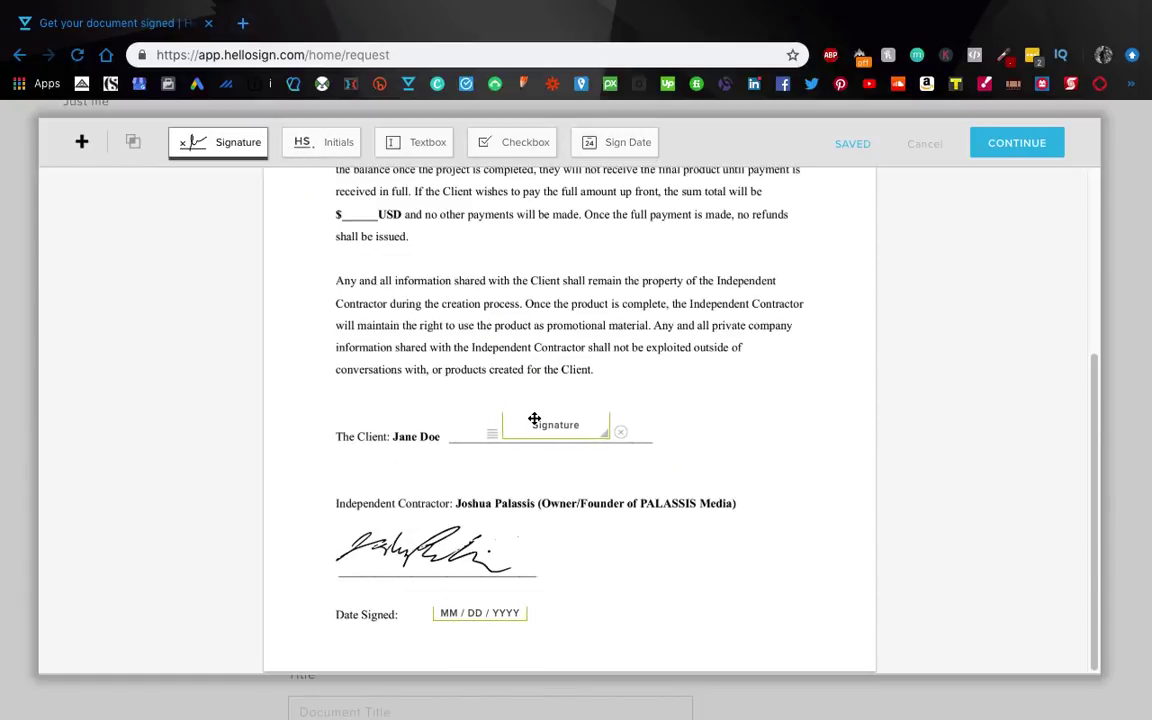
pyautogui.click(527, 420)
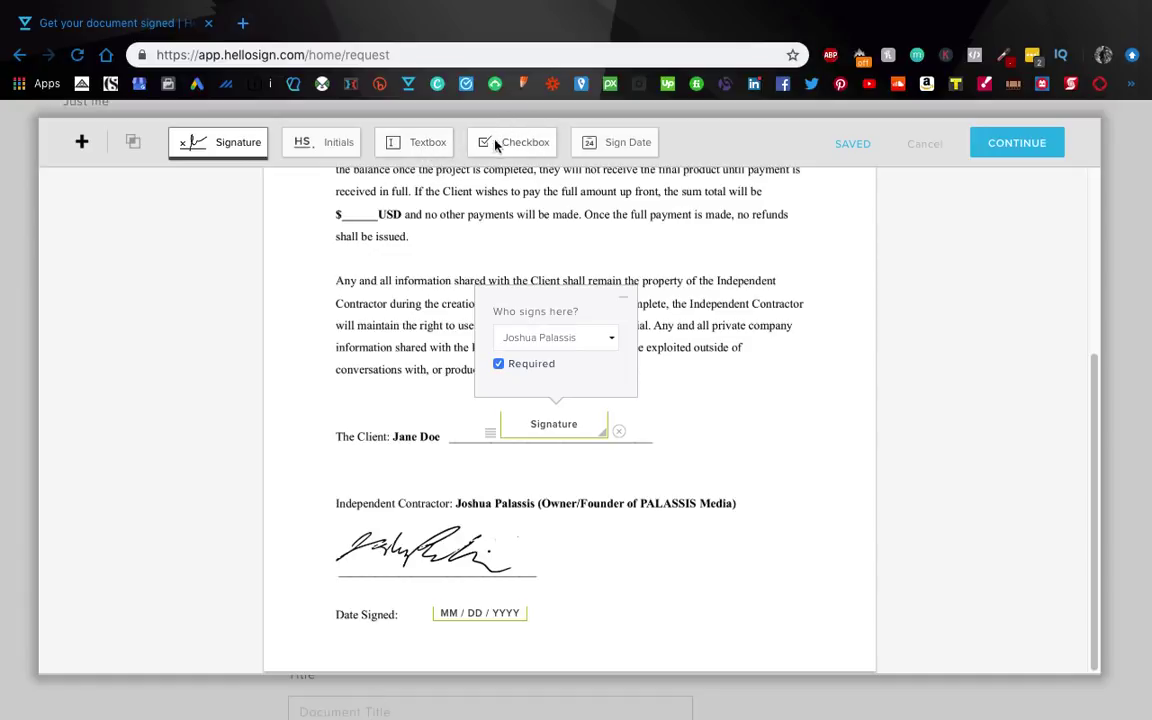
pyautogui.click(763, 400)
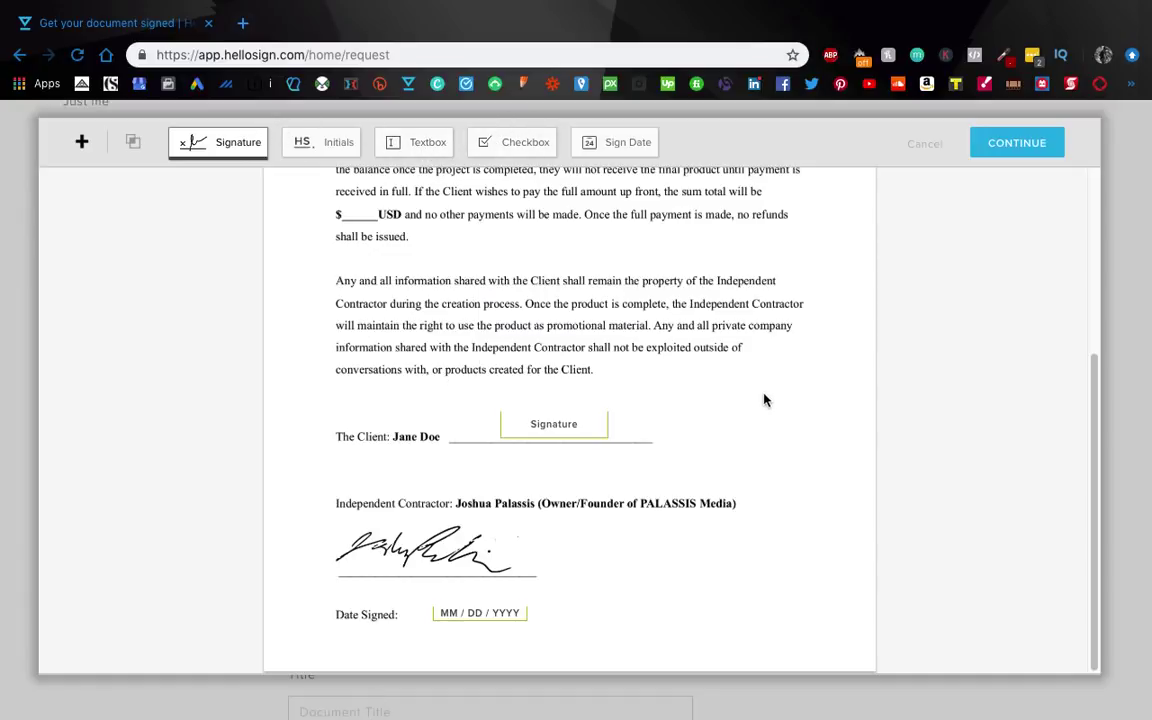
pyautogui.scroll(3, 630, 329)
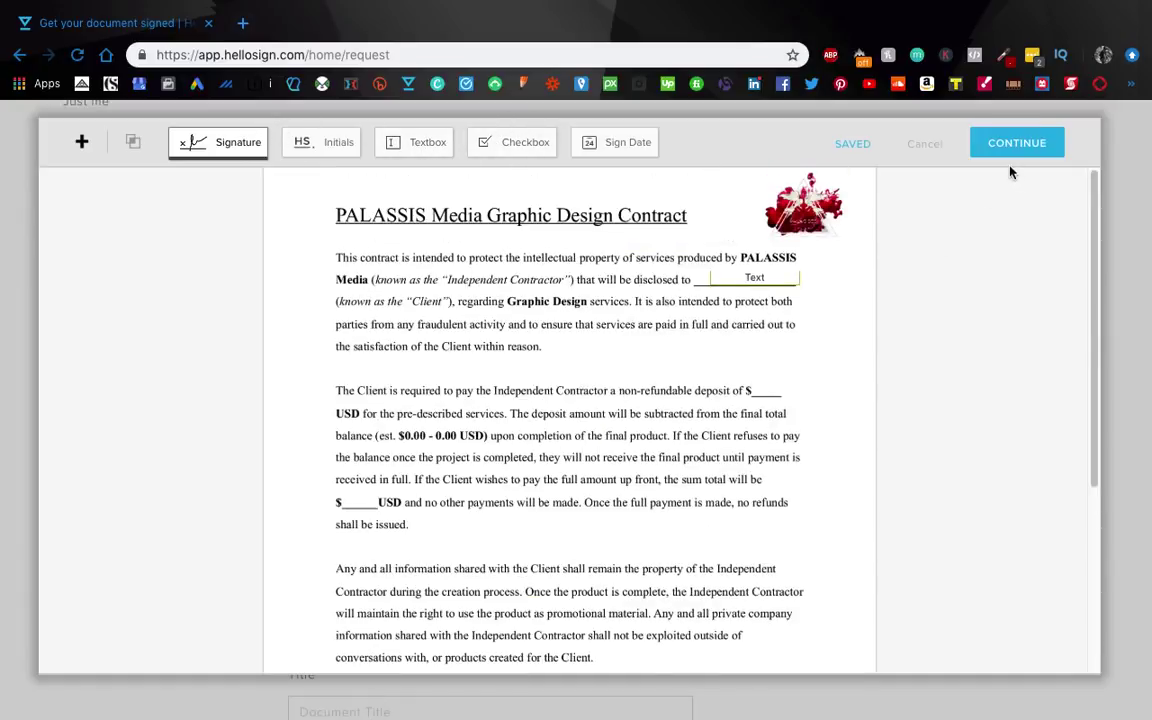
pyautogui.click(1014, 143)
# Step: Title the request 'PALASSIS Media Contract', add a thank-you note for signers, and send it
pyautogui.scroll(-5, 797, 377)
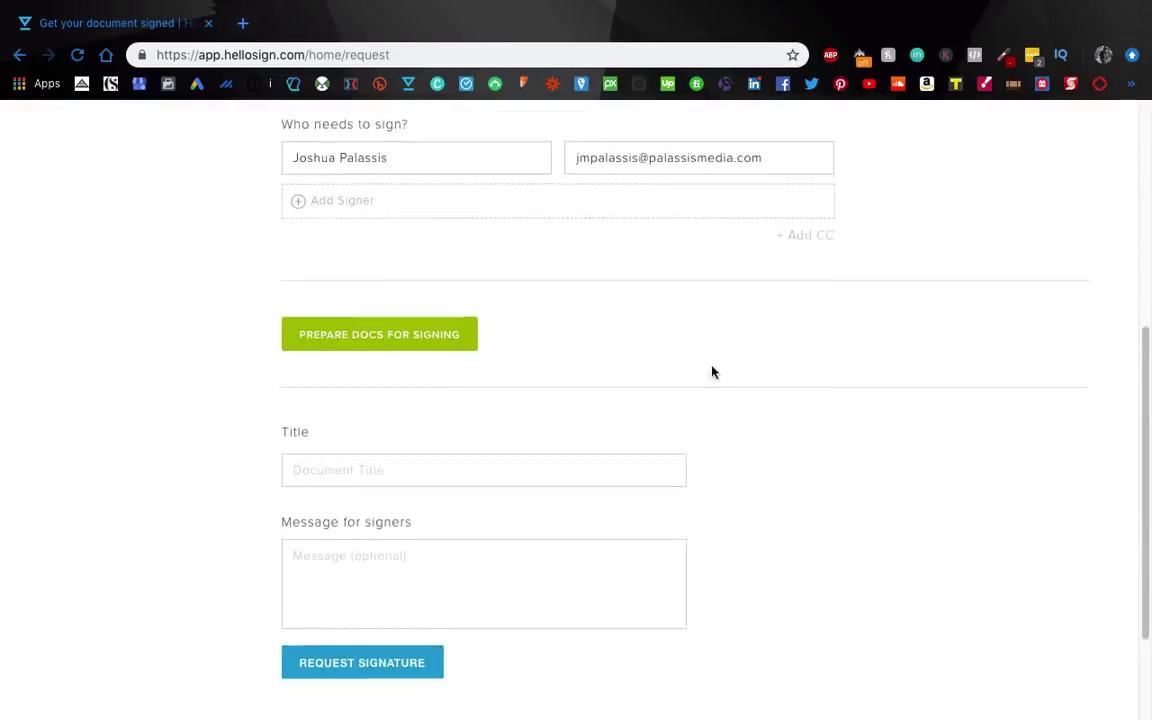
pyautogui.click(436, 373)
pyautogui.write('PALASSIS Media Contract')
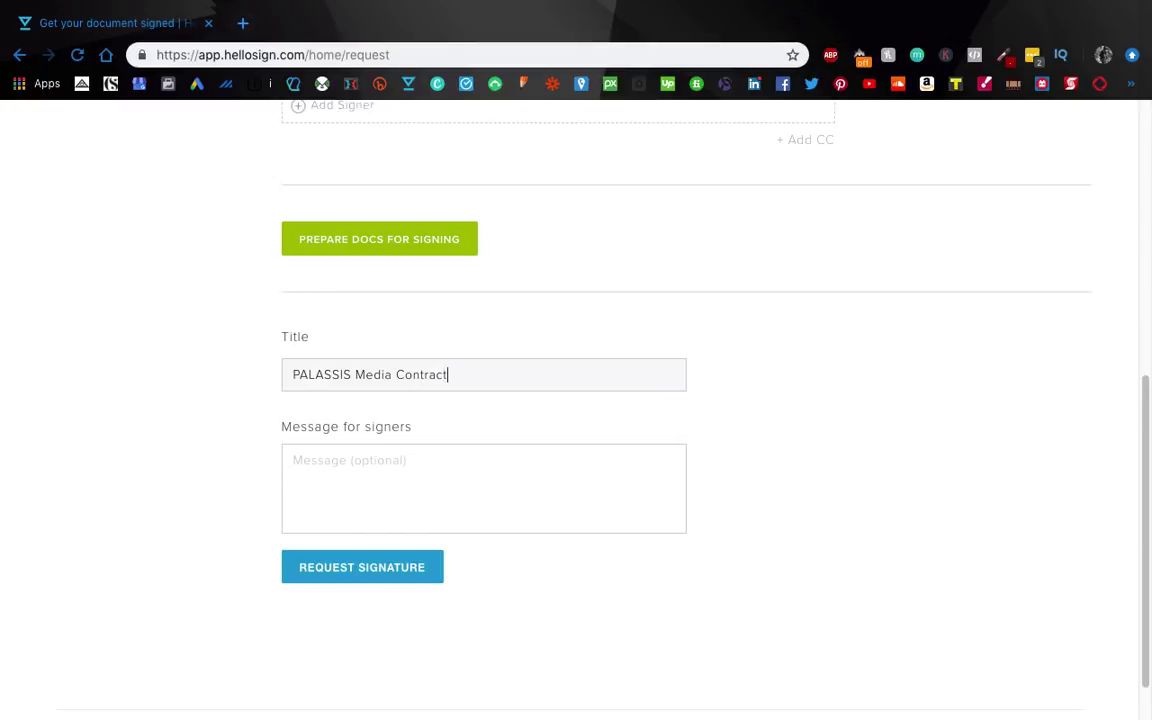
pyautogui.click(411, 481)
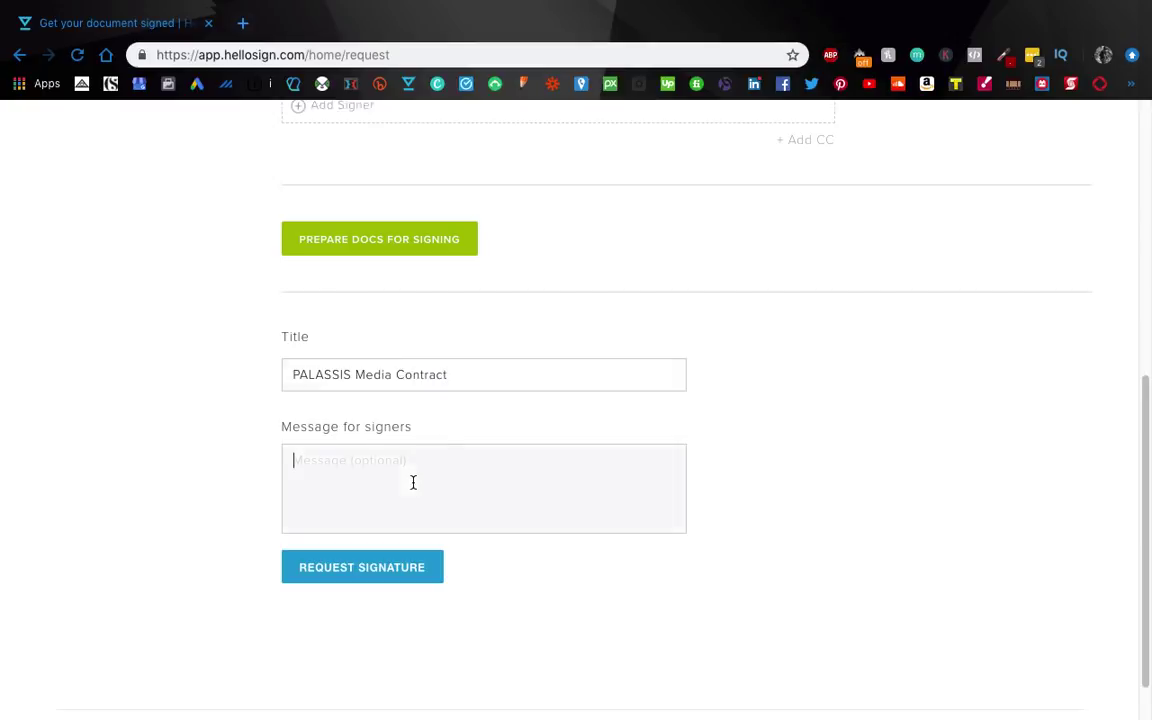
pyautogui.write('Thanks buddd')
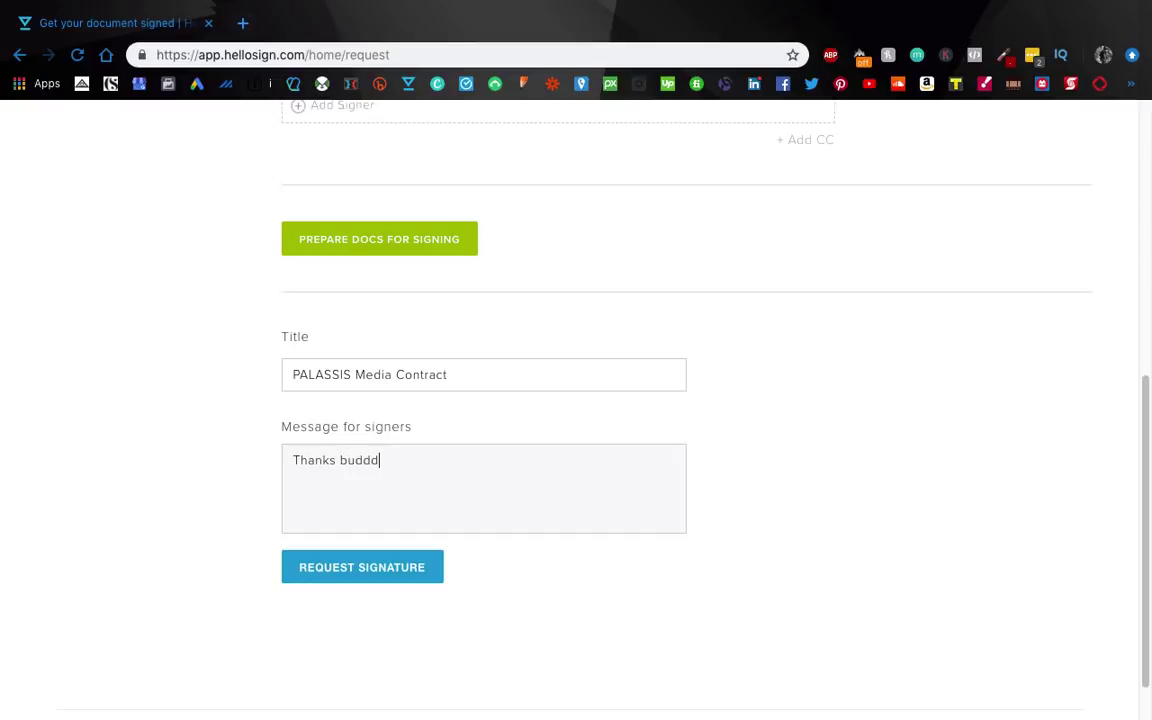
pyautogui.write('.')
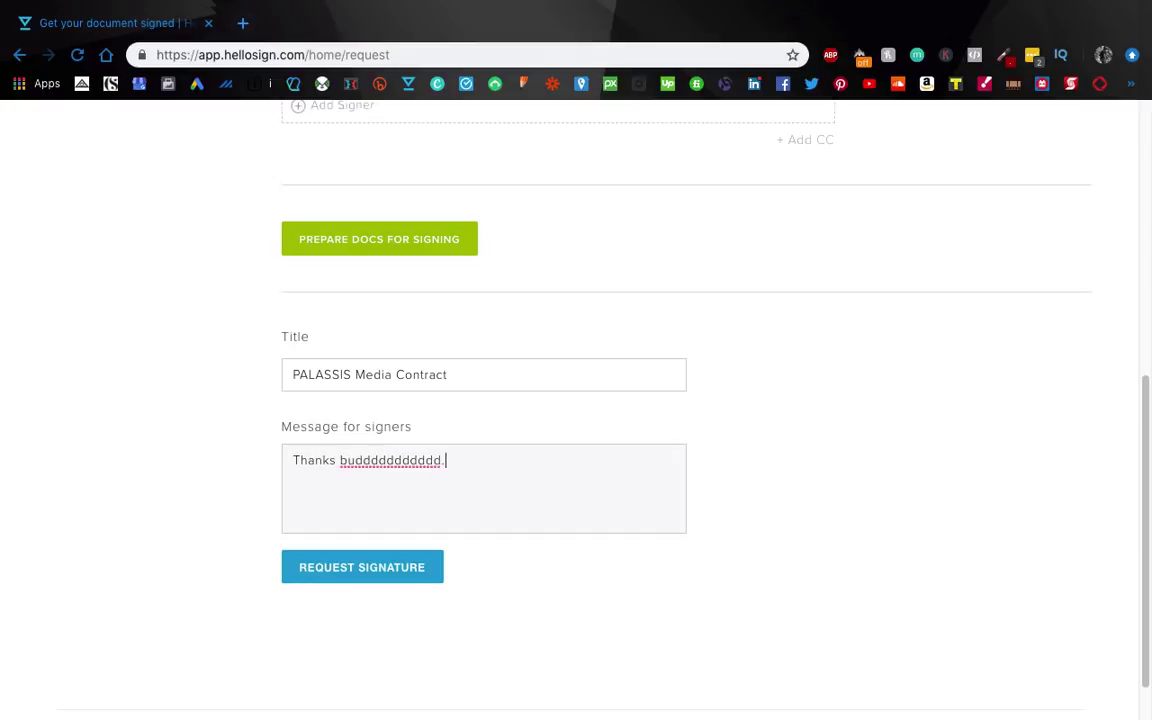
pyautogui.write(' Have a real nice day budddd.')
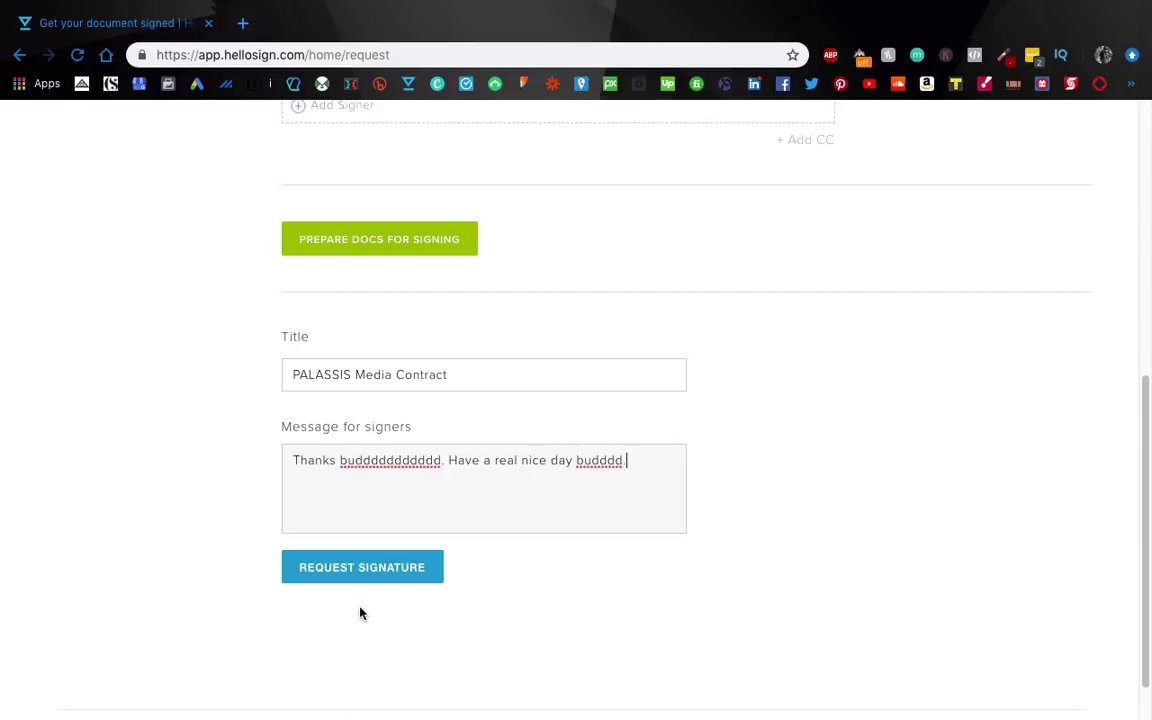
pyautogui.click(371, 572)
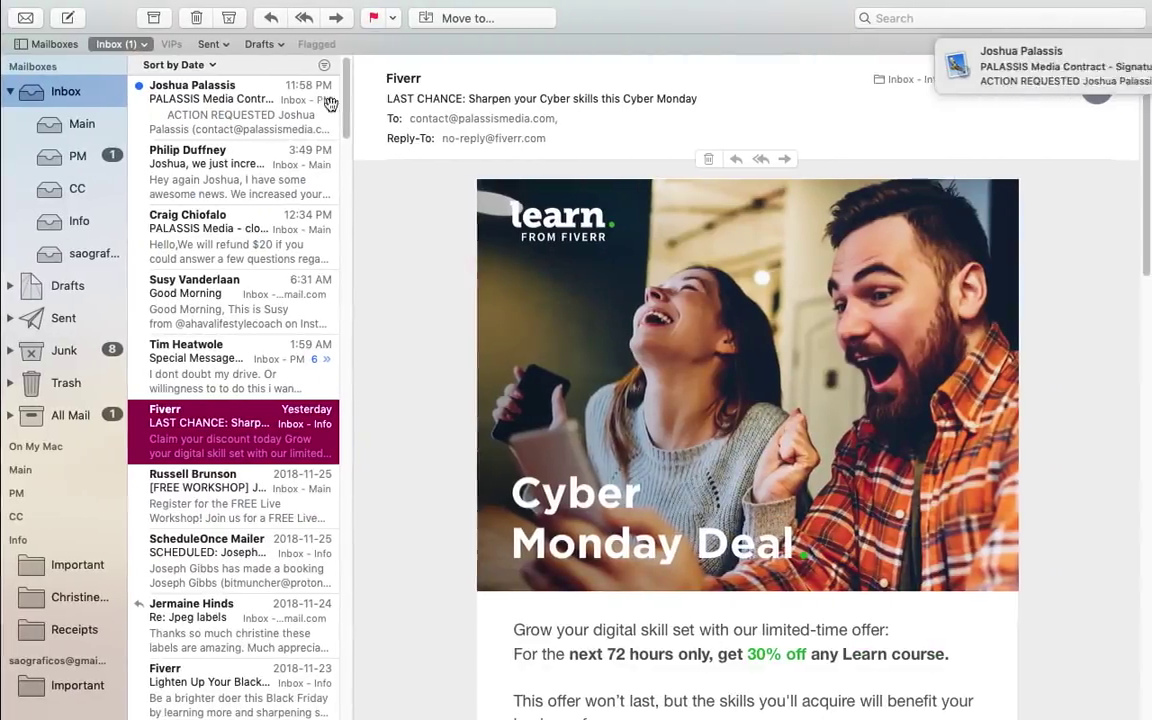
# Step: Open HelloSign's PALASSIS Media Contract signature-request email in the Mail inbox
pyautogui.click(198, 100)
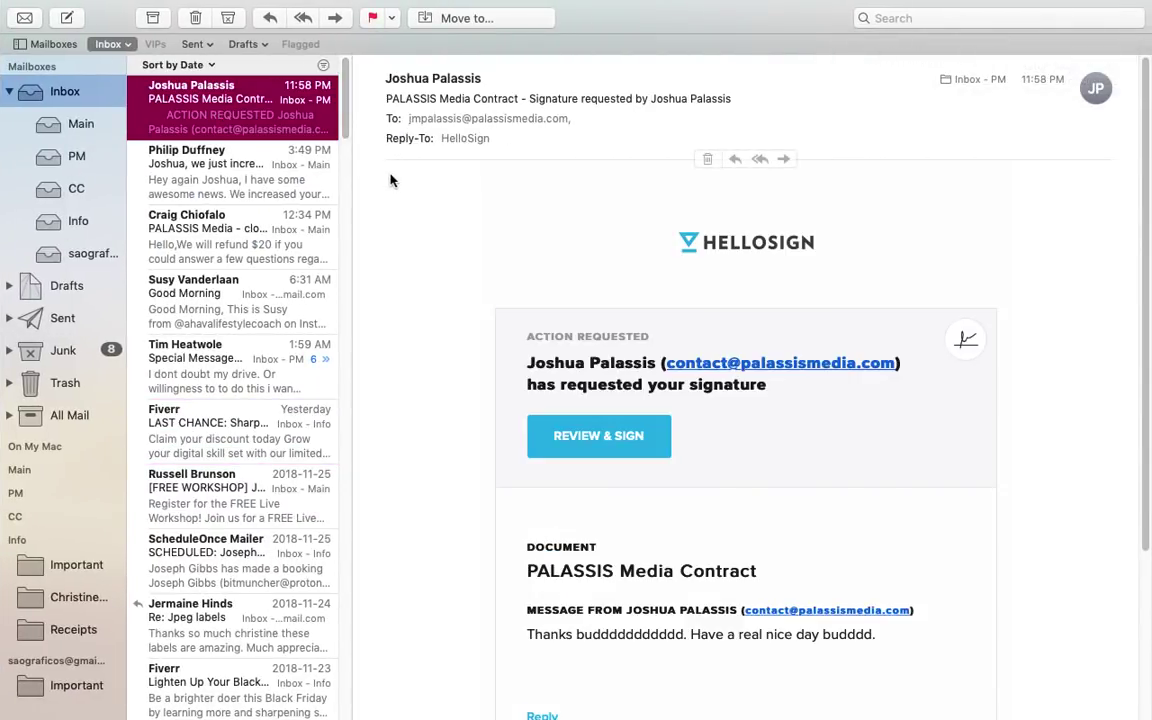
# Step: Read through the HelloSign email and follow Review & Sign to the contract's signing page
pyautogui.scroll(-3, 460, 274)
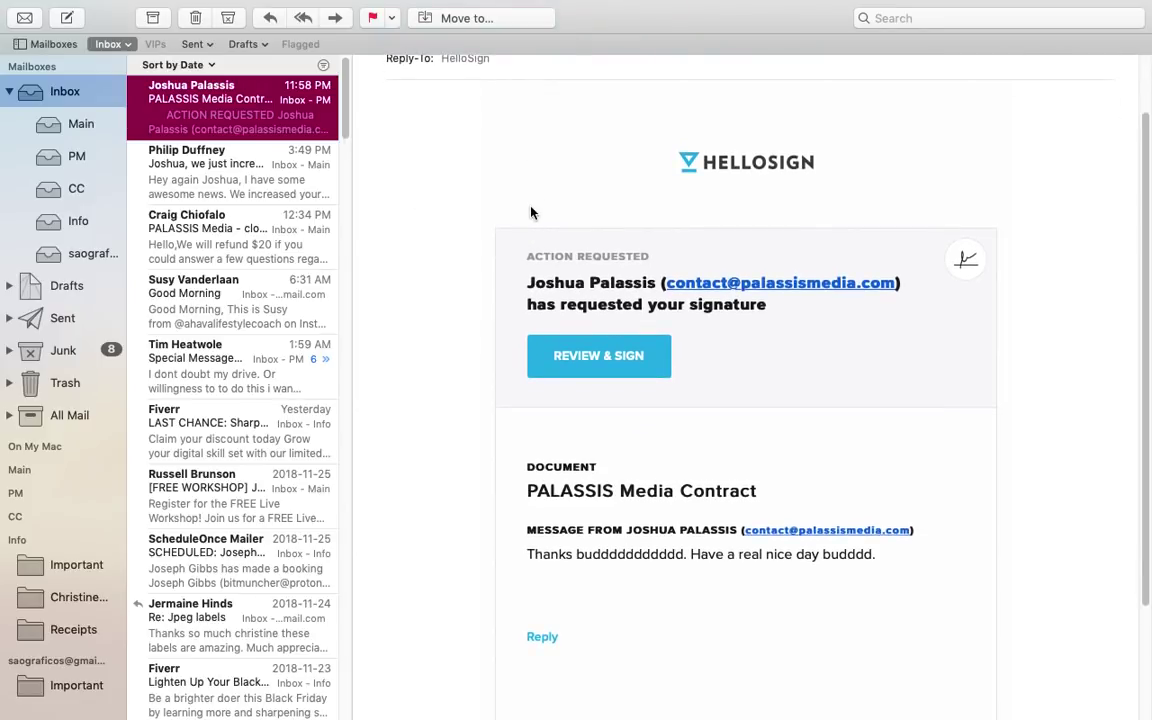
pyautogui.scroll(-5, 465, 216)
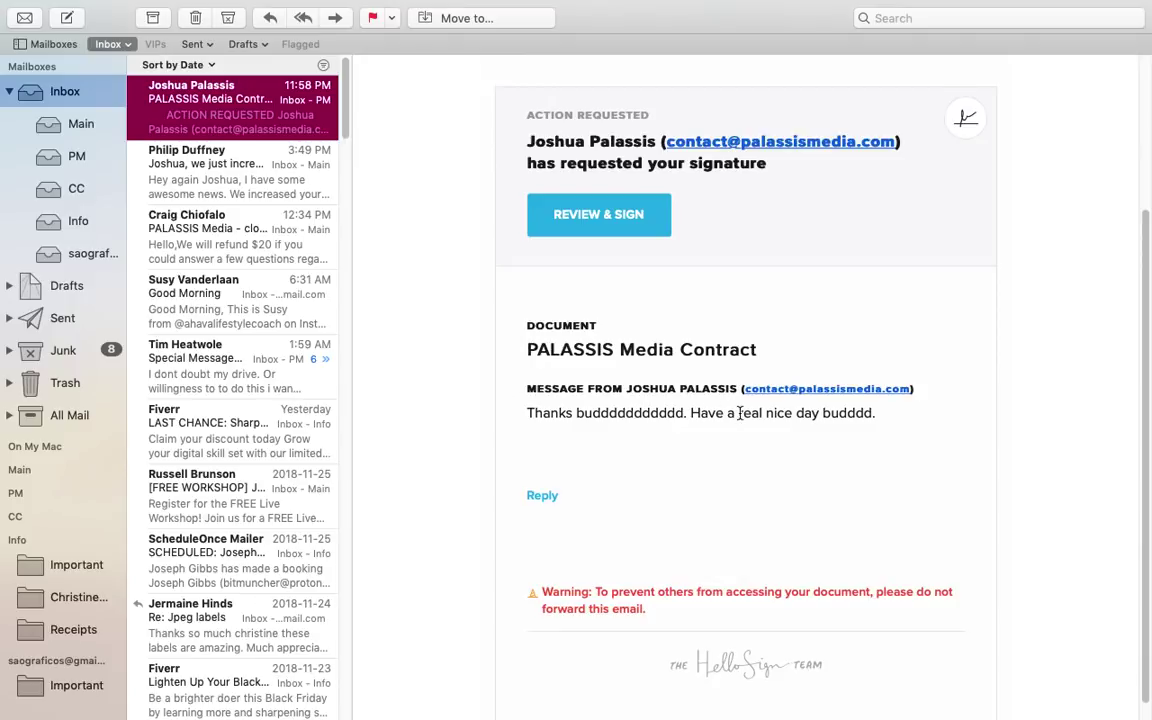
pyautogui.scroll(5, 840, 424)
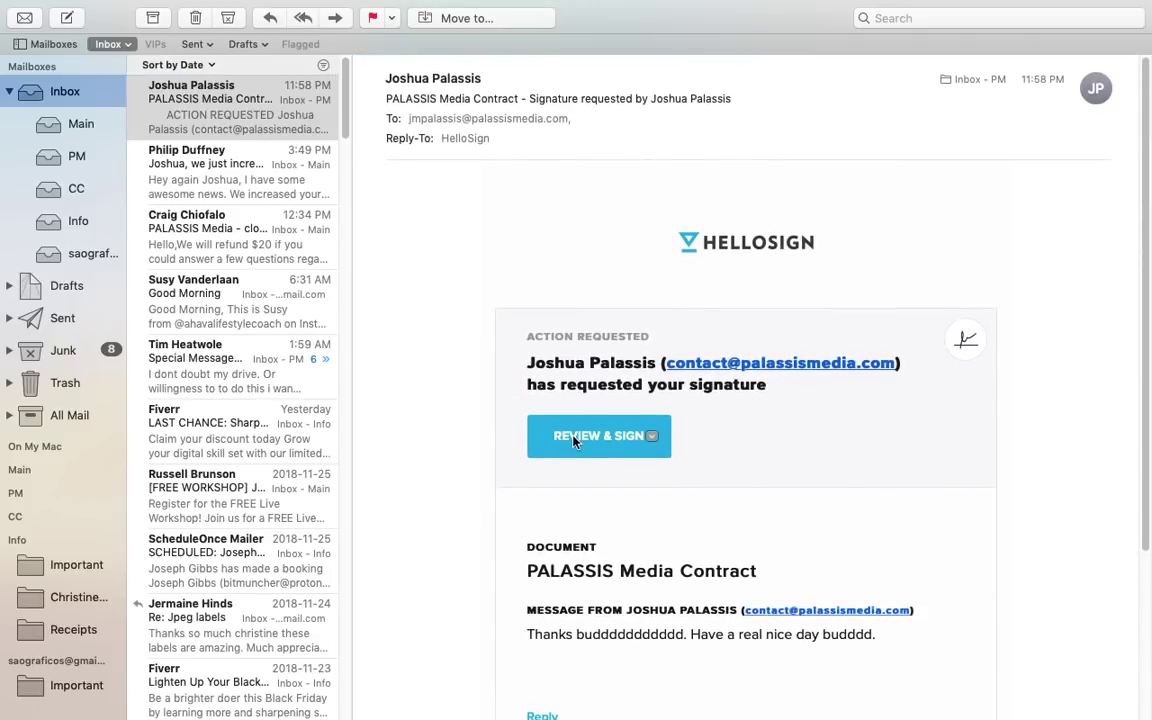
pyautogui.click(605, 434)
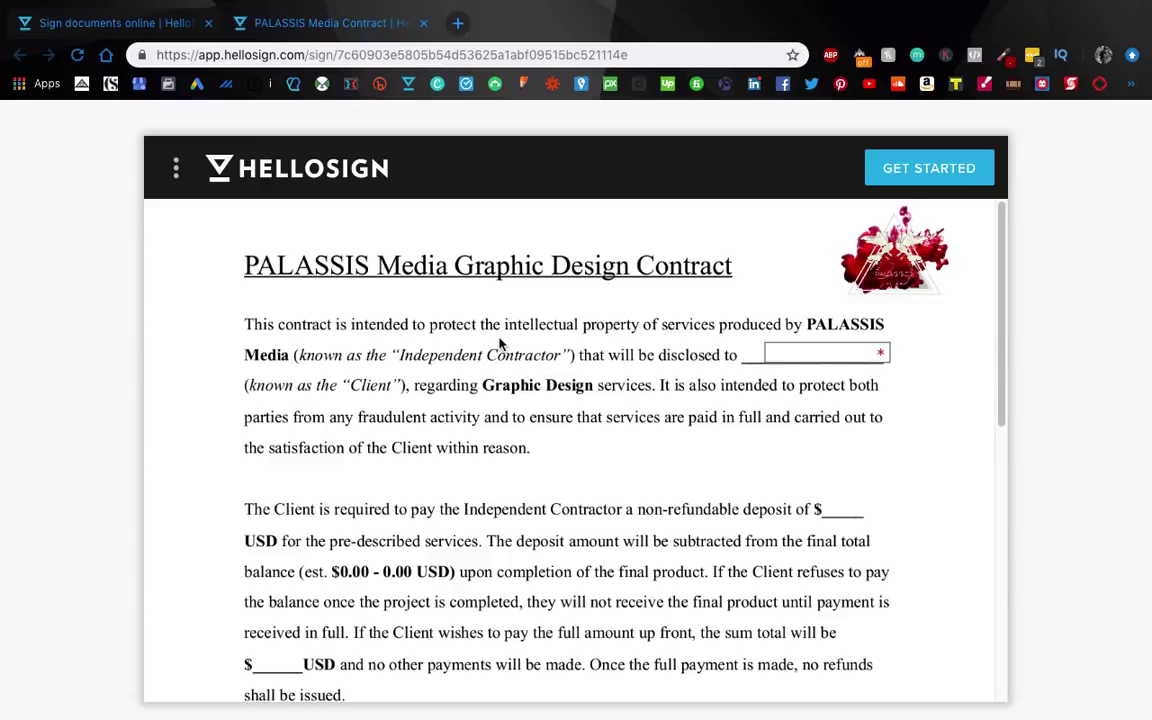
# Step: Fill the required blank after 'disclosed to' with 'ME DUH'
pyautogui.scroll(-1, 503, 340)
pyautogui.click(819, 312)
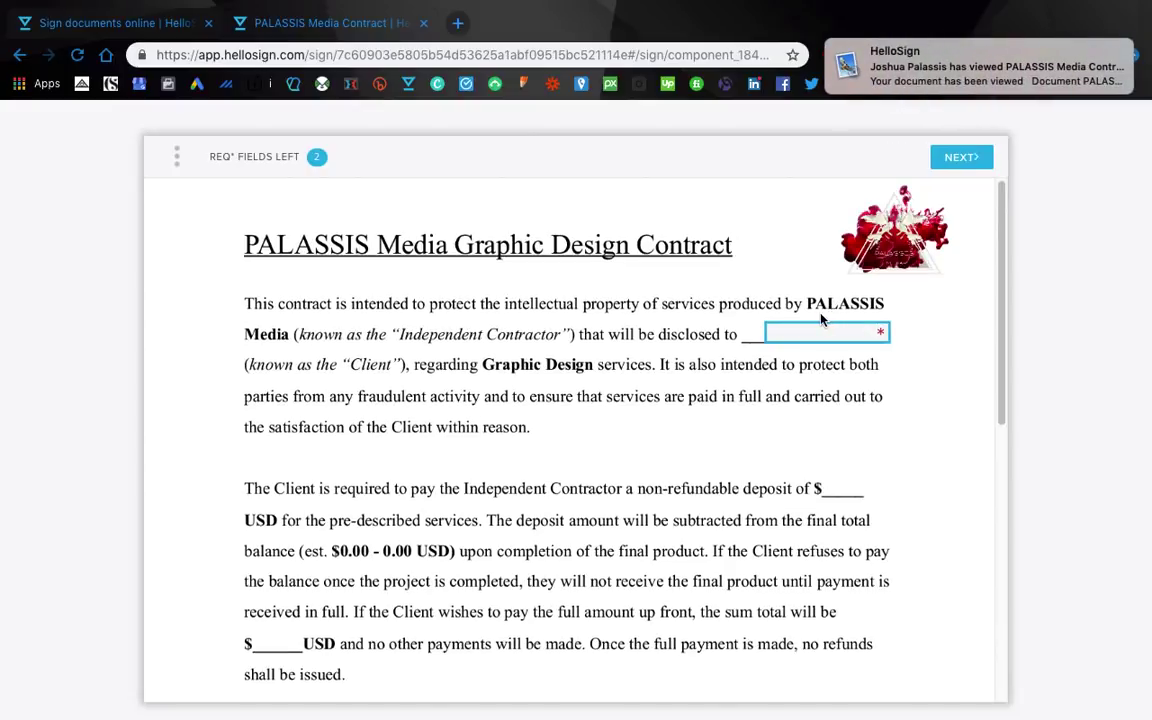
pyautogui.click(819, 323)
pyautogui.write('ME DUH')
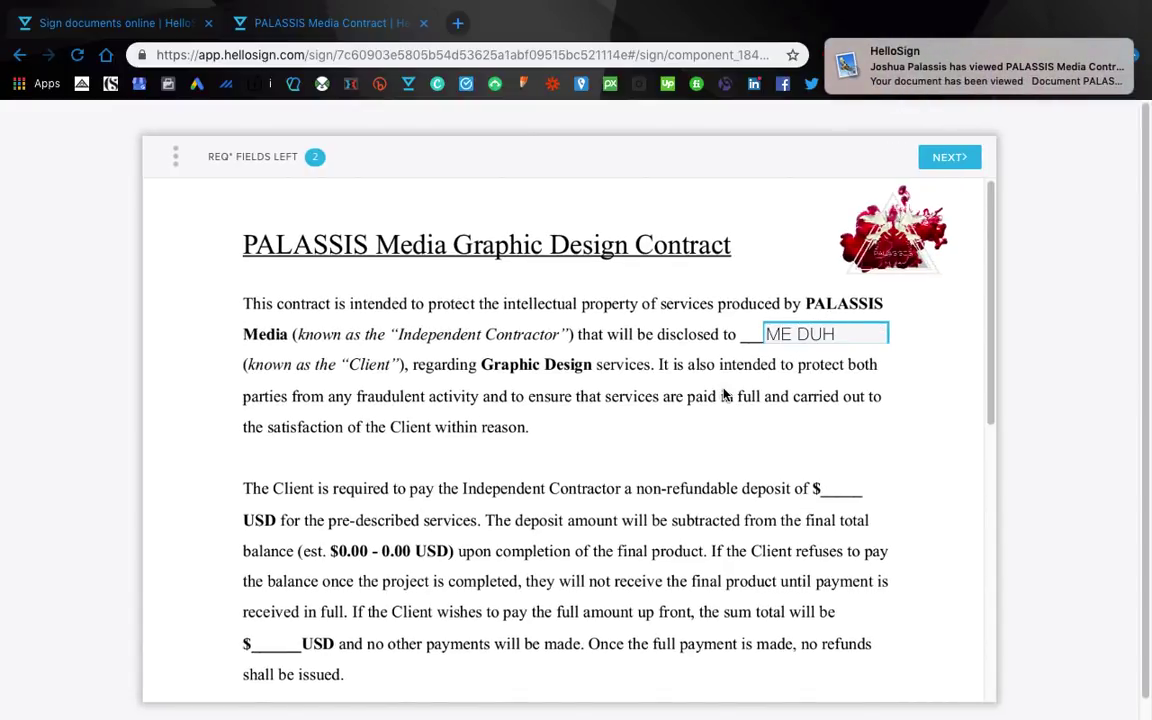
# Step: Draw a freehand signature and insert it into the Client signature field
pyautogui.scroll(-6, 663, 468)
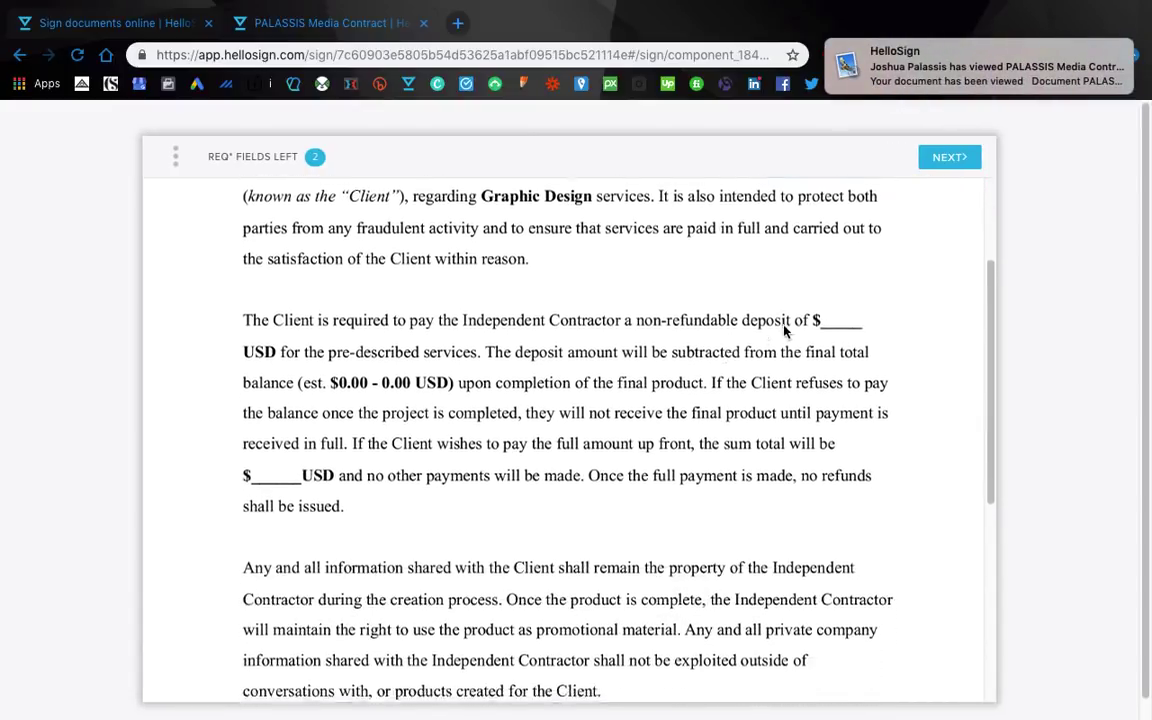
pyautogui.click(595, 410)
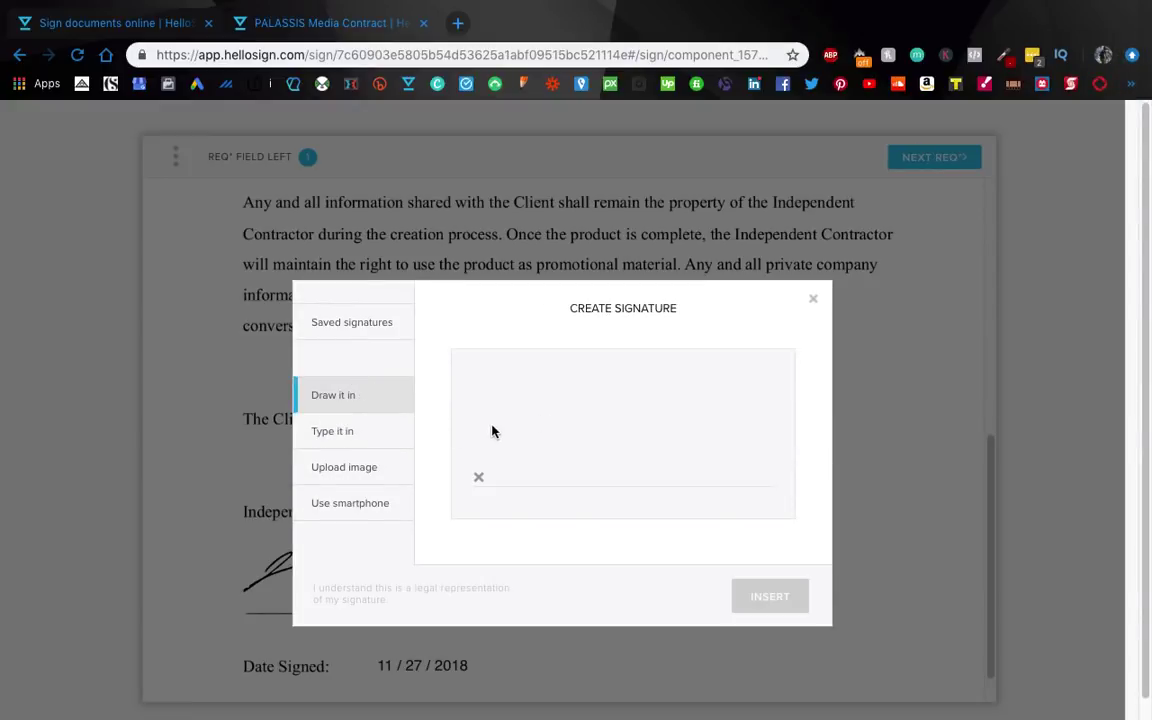
pyautogui.moveTo(508, 450)
pyautogui.mouseDown()
pyautogui.moveTo(599, 355)
pyautogui.moveTo(658, 391)
pyautogui.moveTo(651, 486)
pyautogui.moveTo(733, 472)
pyautogui.mouseUp()
pyautogui.click(701, 411)
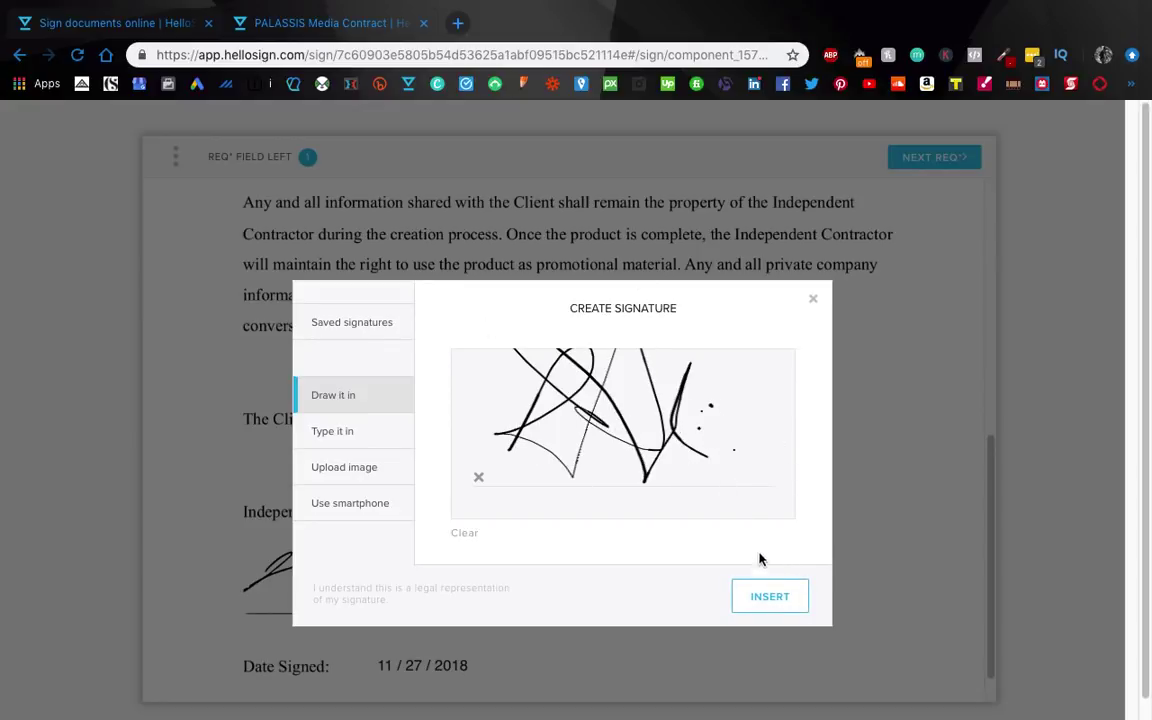
pyautogui.click(769, 598)
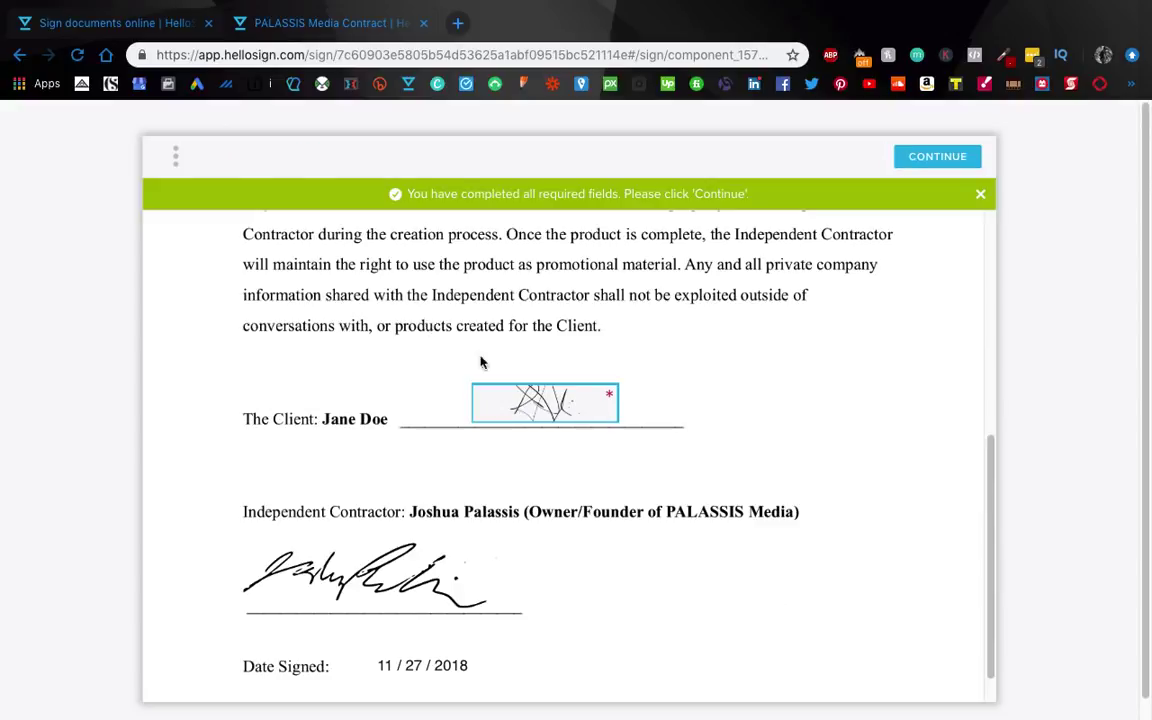
pyautogui.scroll(-1, 595, 424)
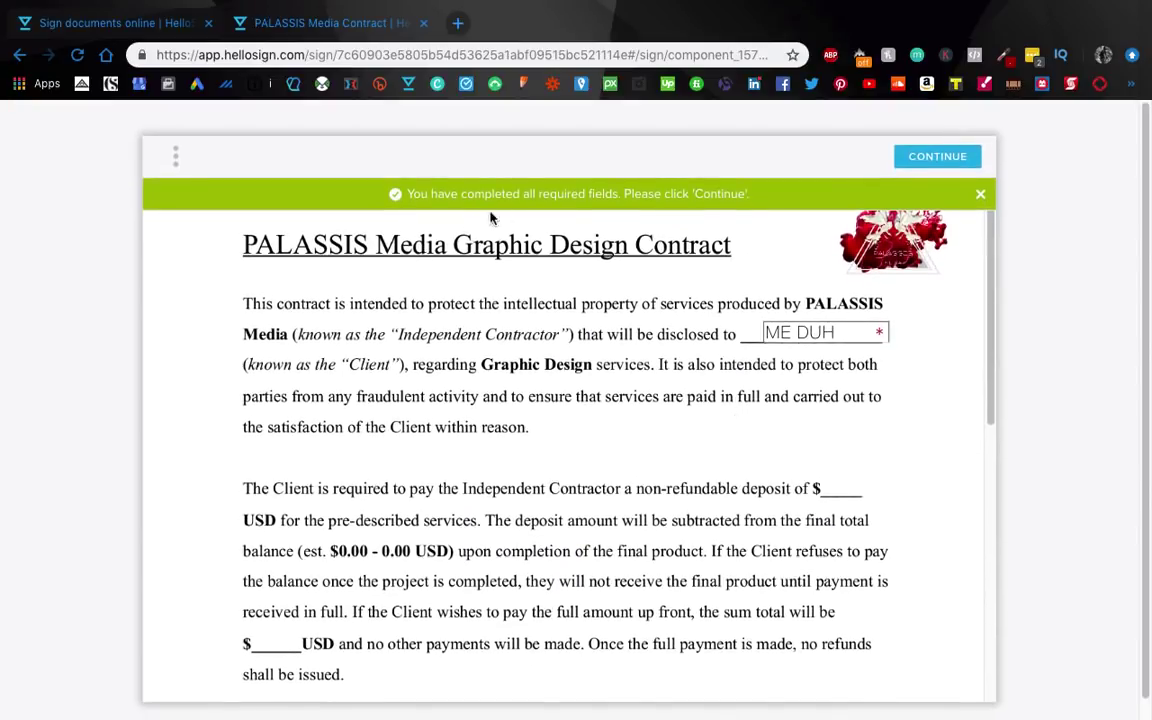
# Step: Continue and agree to be legally bound, submitting the signed contract
pyautogui.click(931, 157)
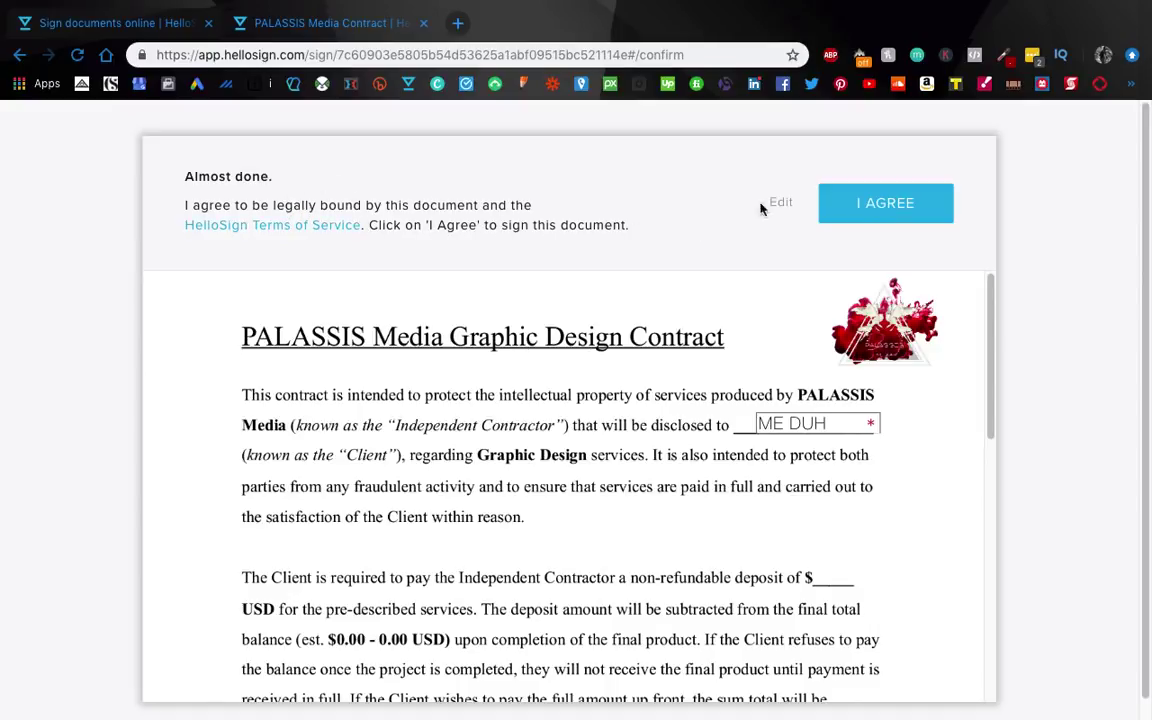
pyautogui.click(871, 209)
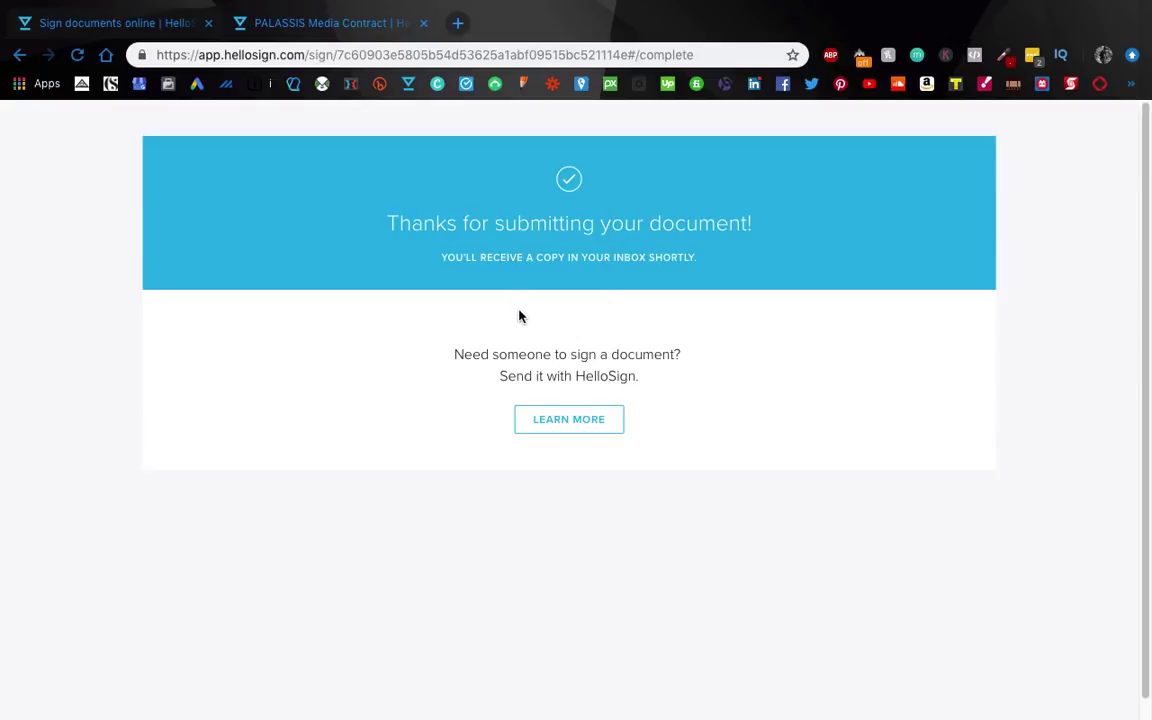
# Step: Browse HelloSign's notification emails and open the signed document from the 'has been signed' message
pyautogui.press('super+Tab')
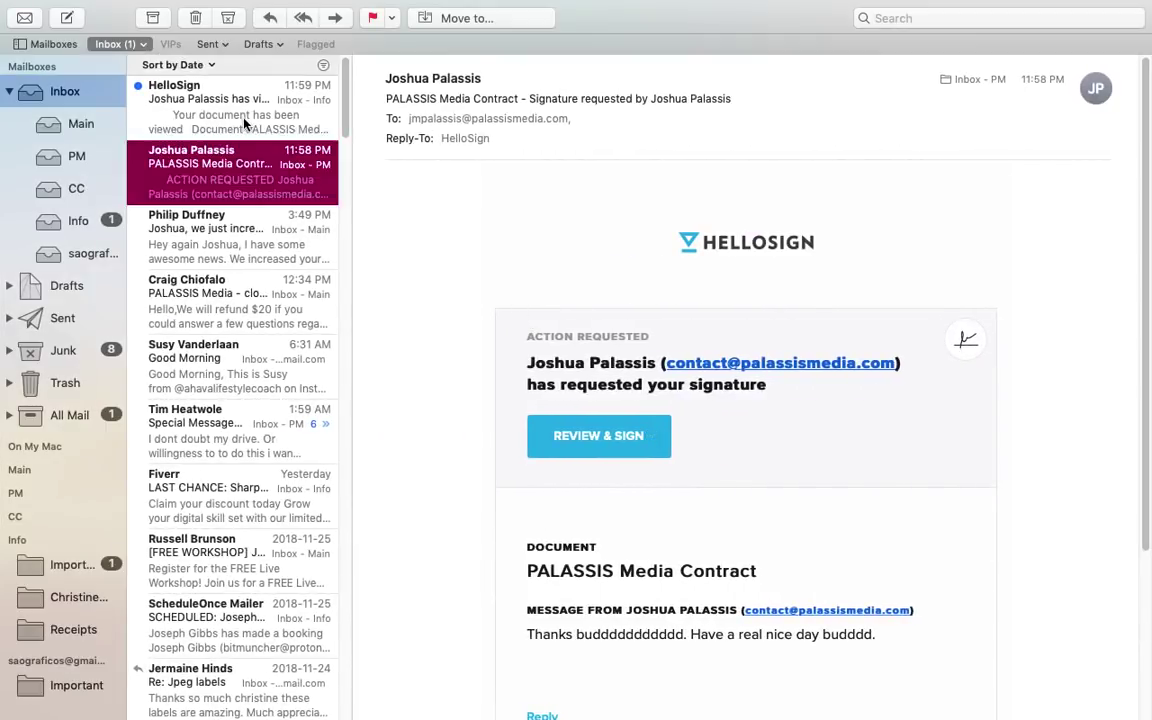
pyautogui.click(243, 120)
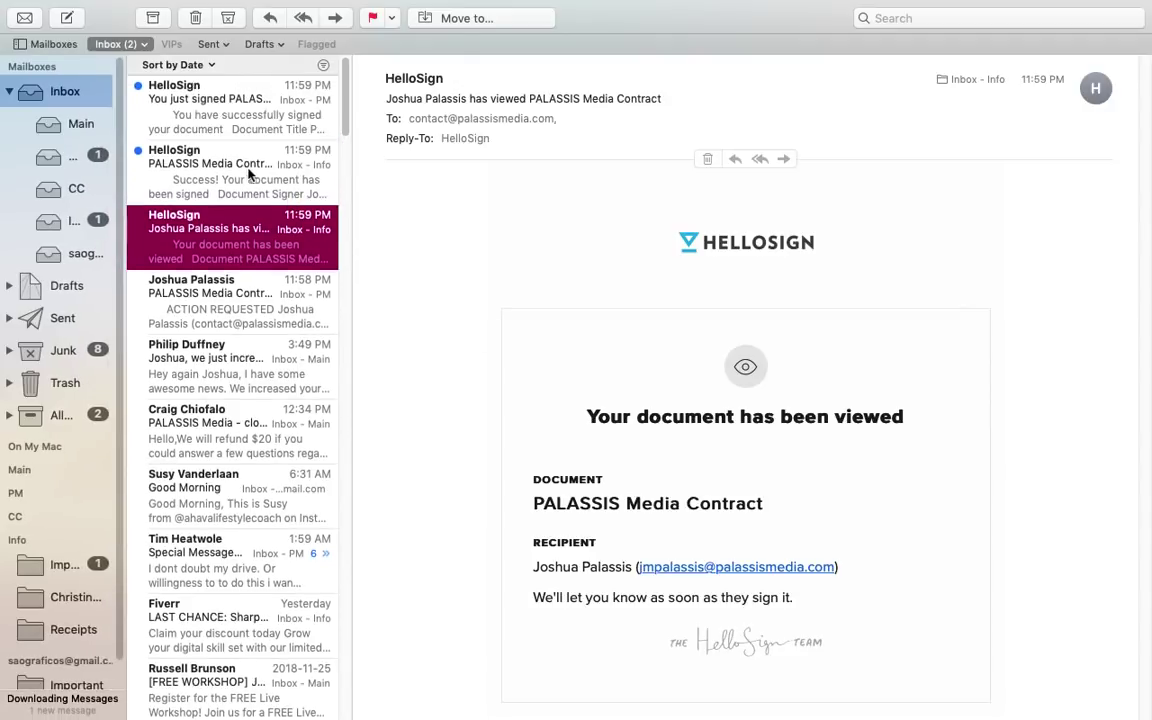
pyautogui.click(182, 117)
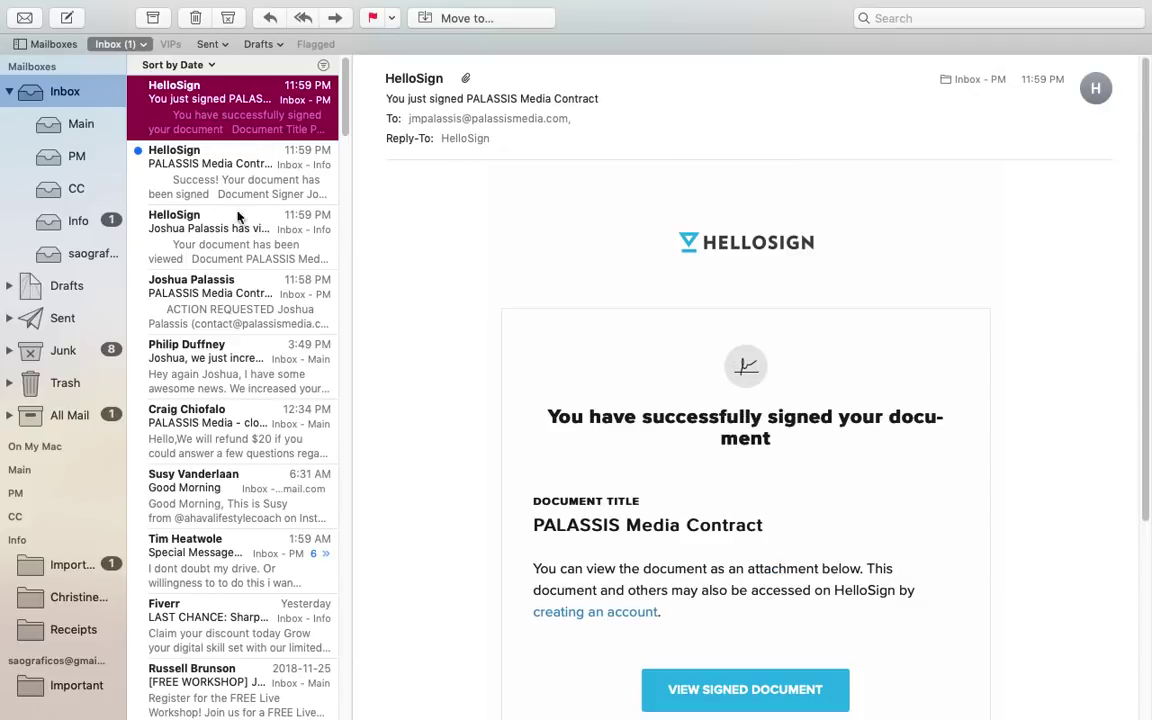
pyautogui.click(183, 150)
pyautogui.click(178, 116)
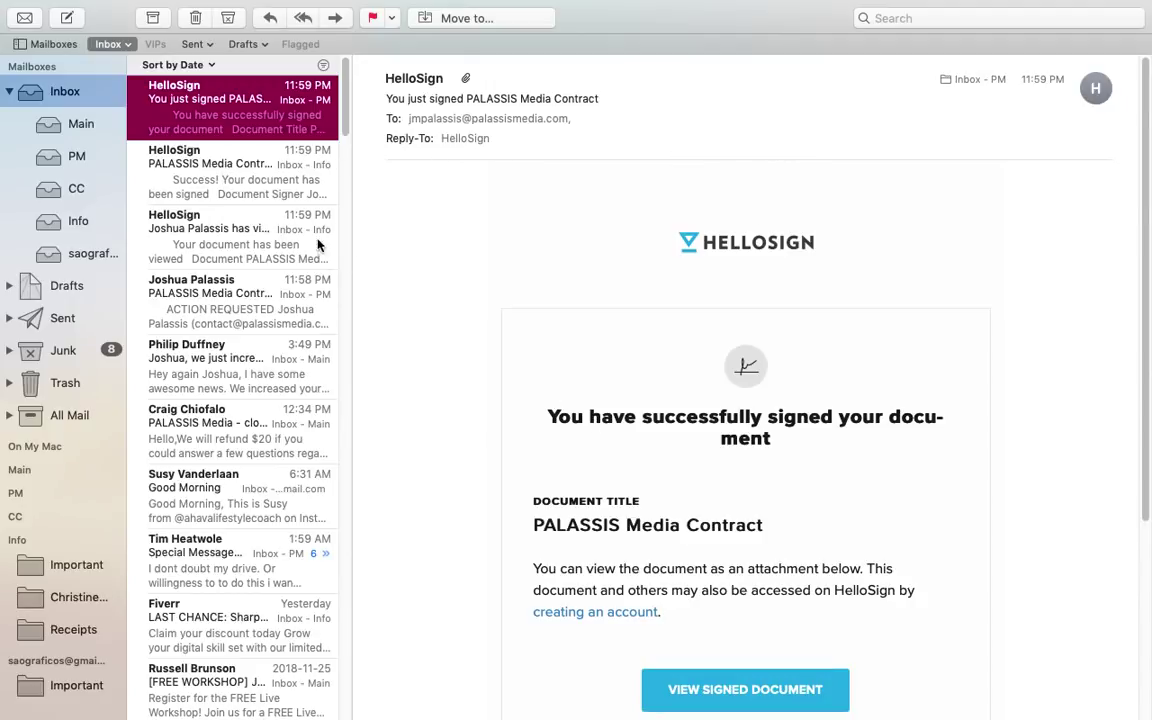
pyautogui.click(235, 190)
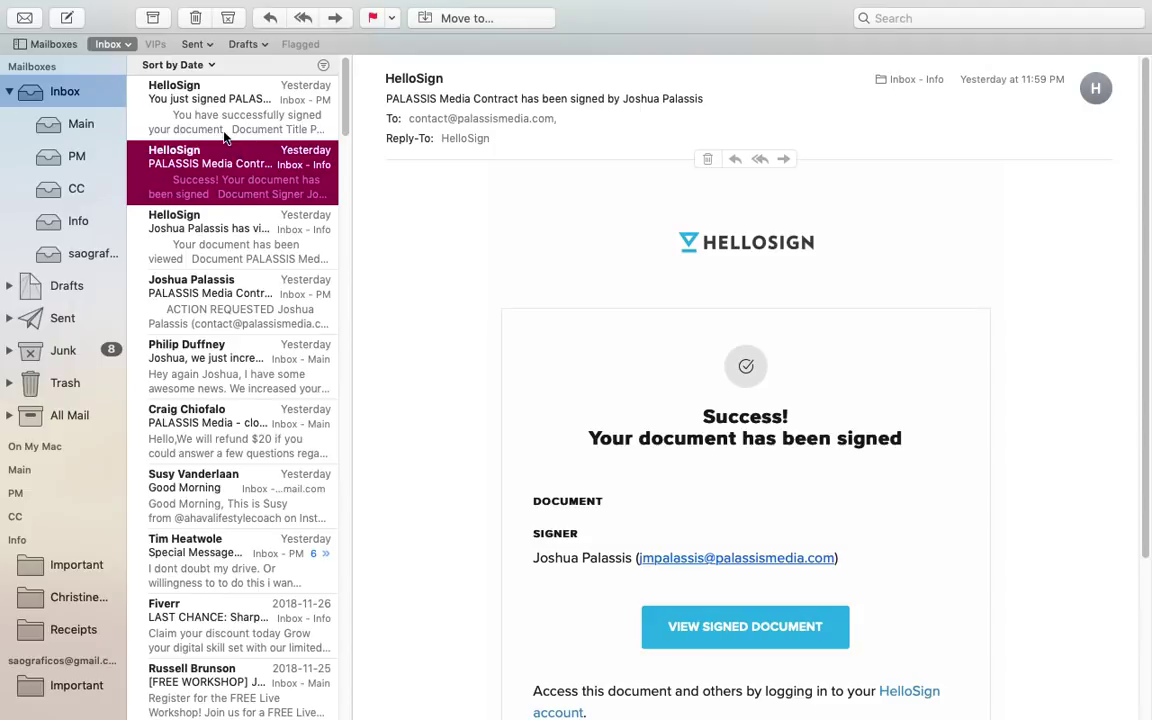
pyautogui.click(752, 630)
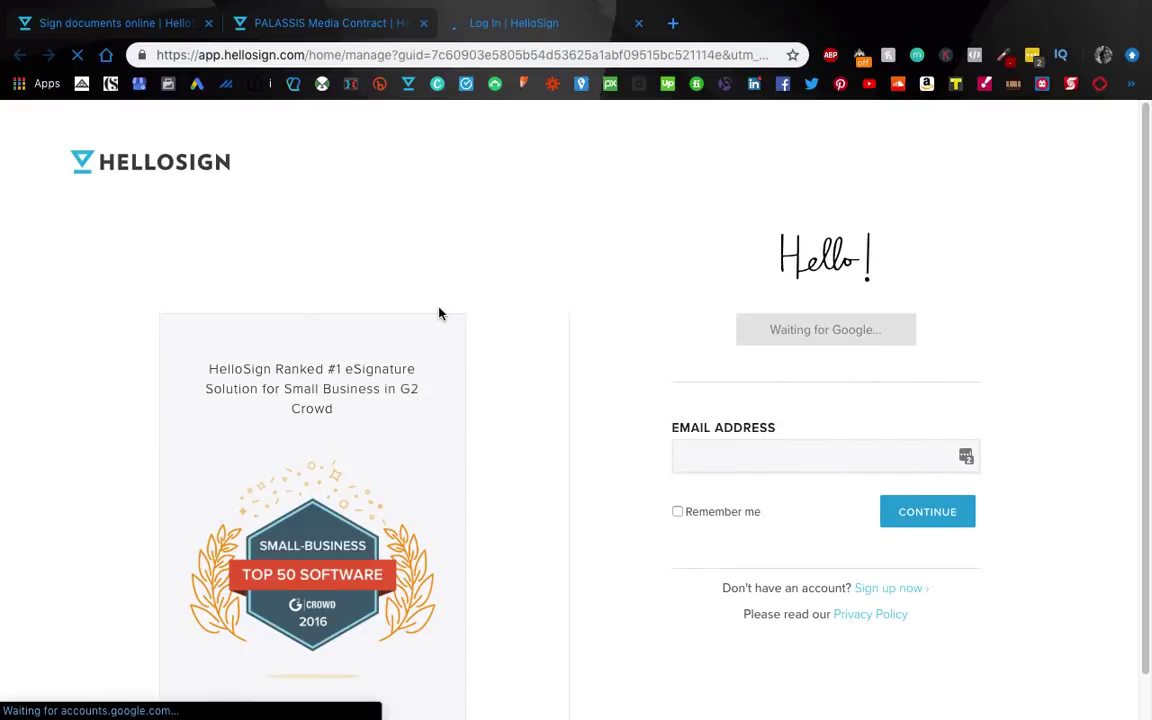
# Step: Open the signed document from the 'You just signed' email to reach its HelloSign preview
pyautogui.scroll(-1, 440, 314)
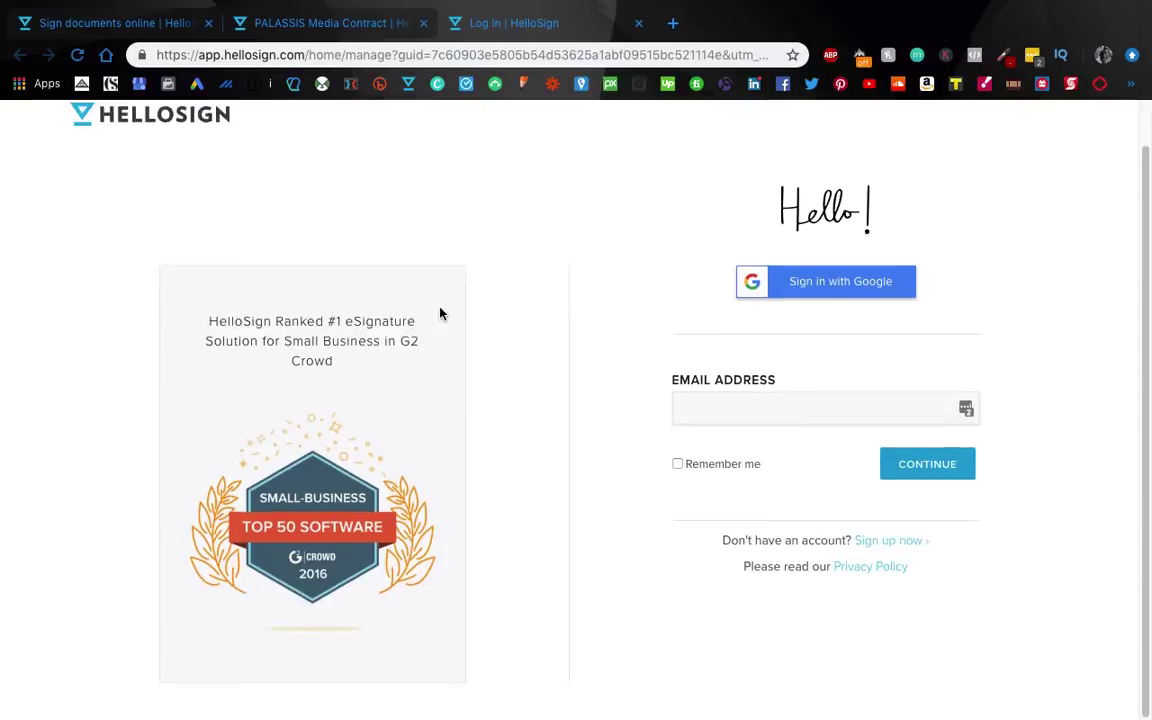
pyautogui.scroll(1, 440, 314)
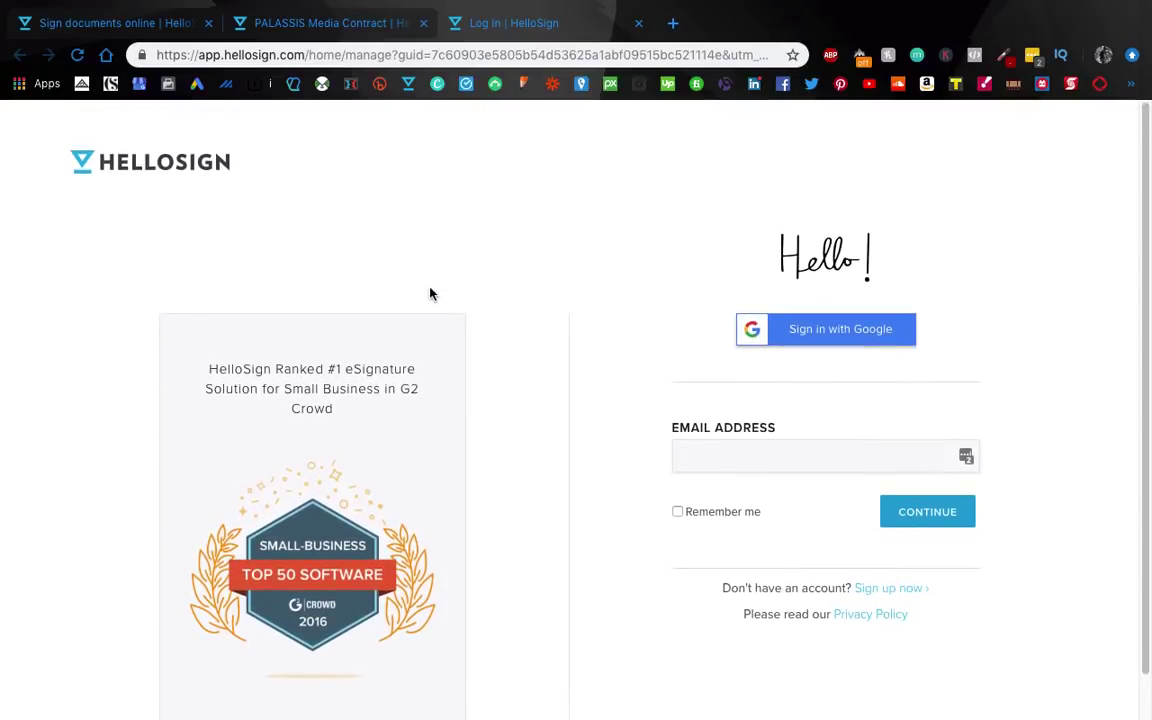
pyautogui.press('super+Tab')
pyautogui.click(200, 108)
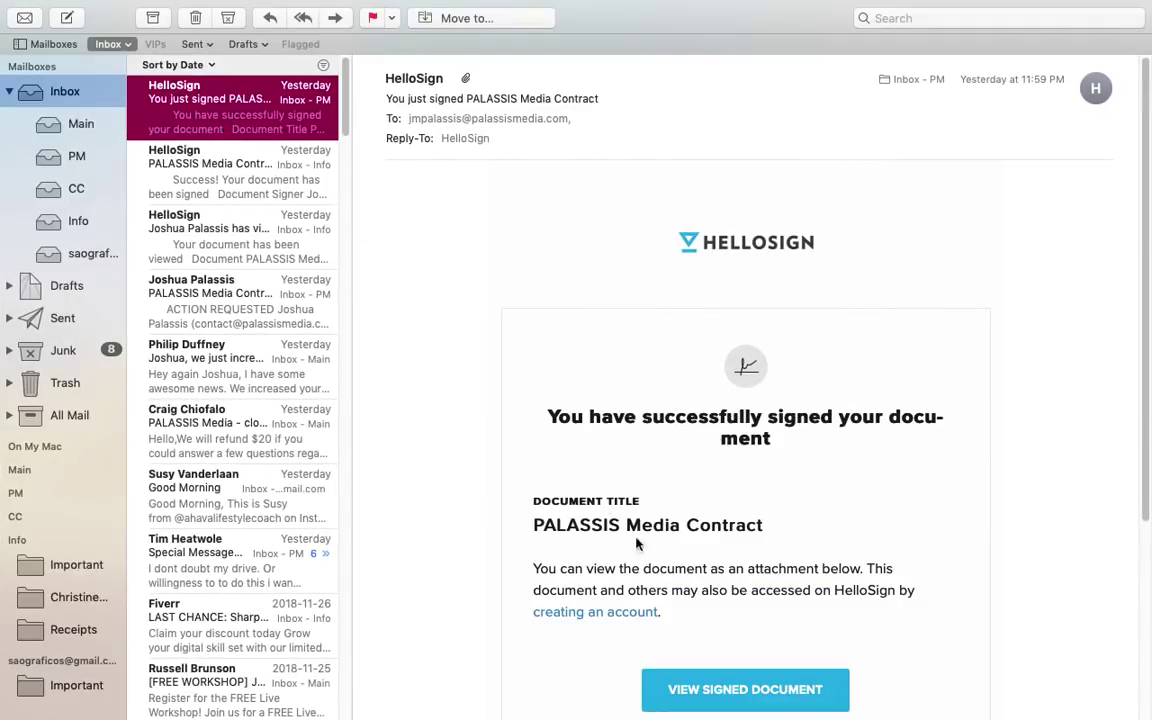
pyautogui.click(768, 692)
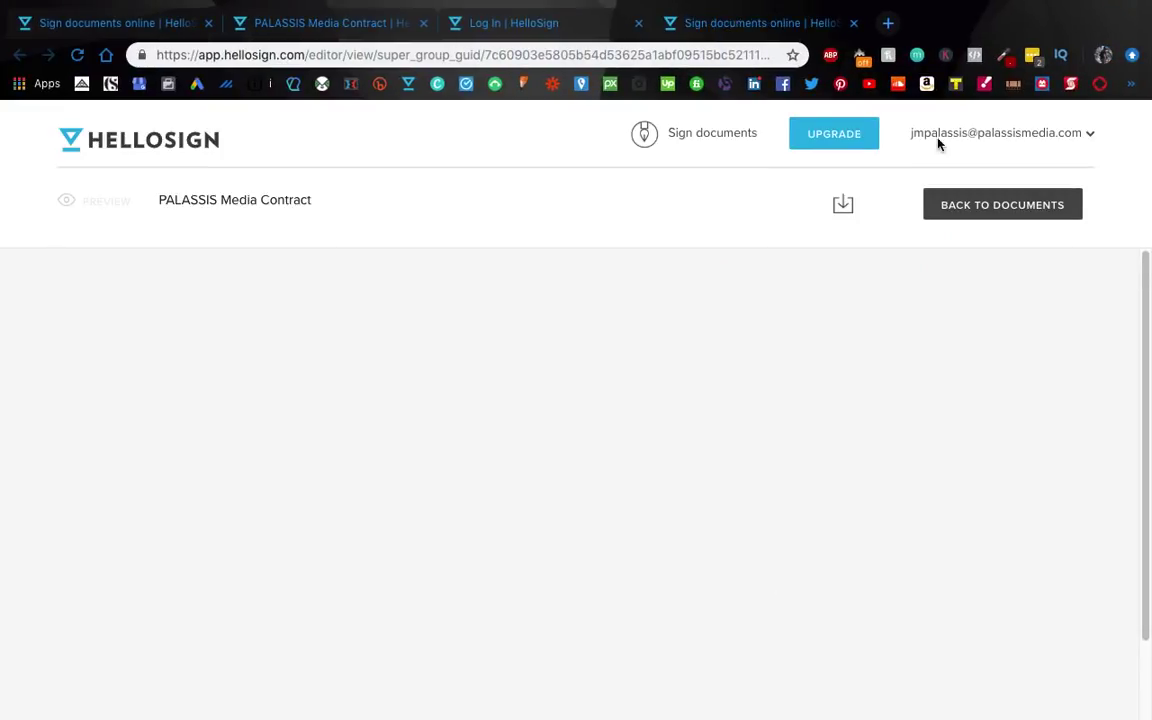
# Step: Review the signed contract and its Audit Trail, then download the completed contract as a PDF
pyautogui.scroll(-10, 430, 340)
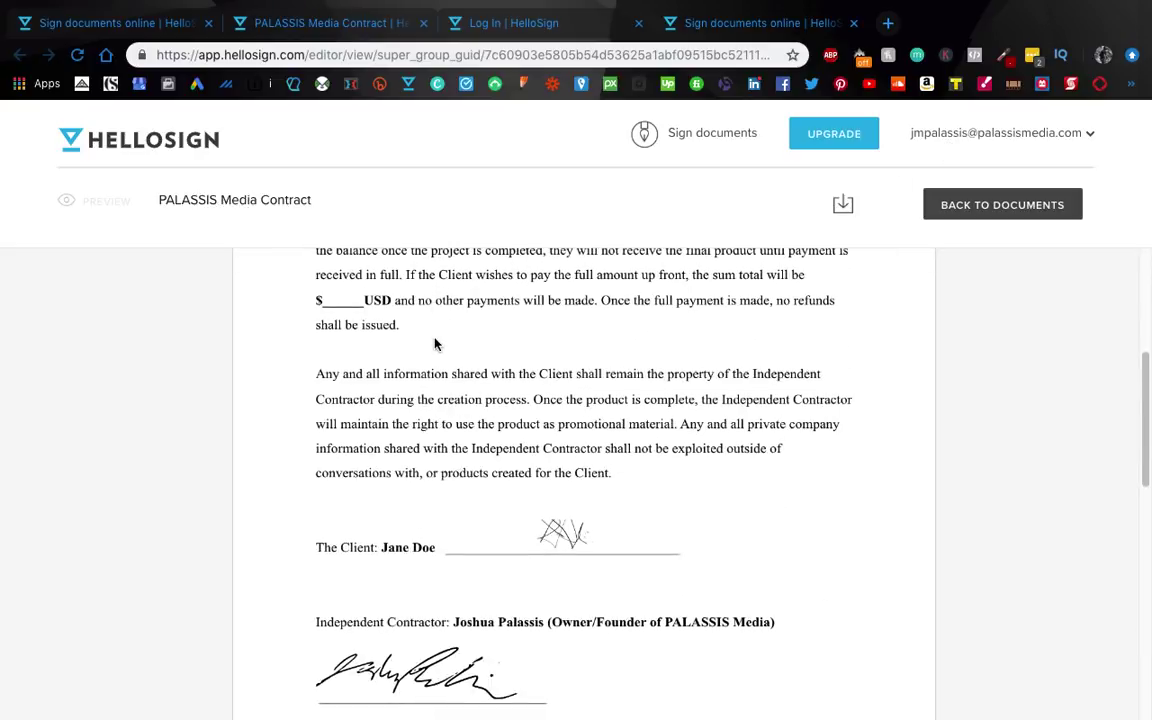
pyautogui.scroll(-1, 449, 320)
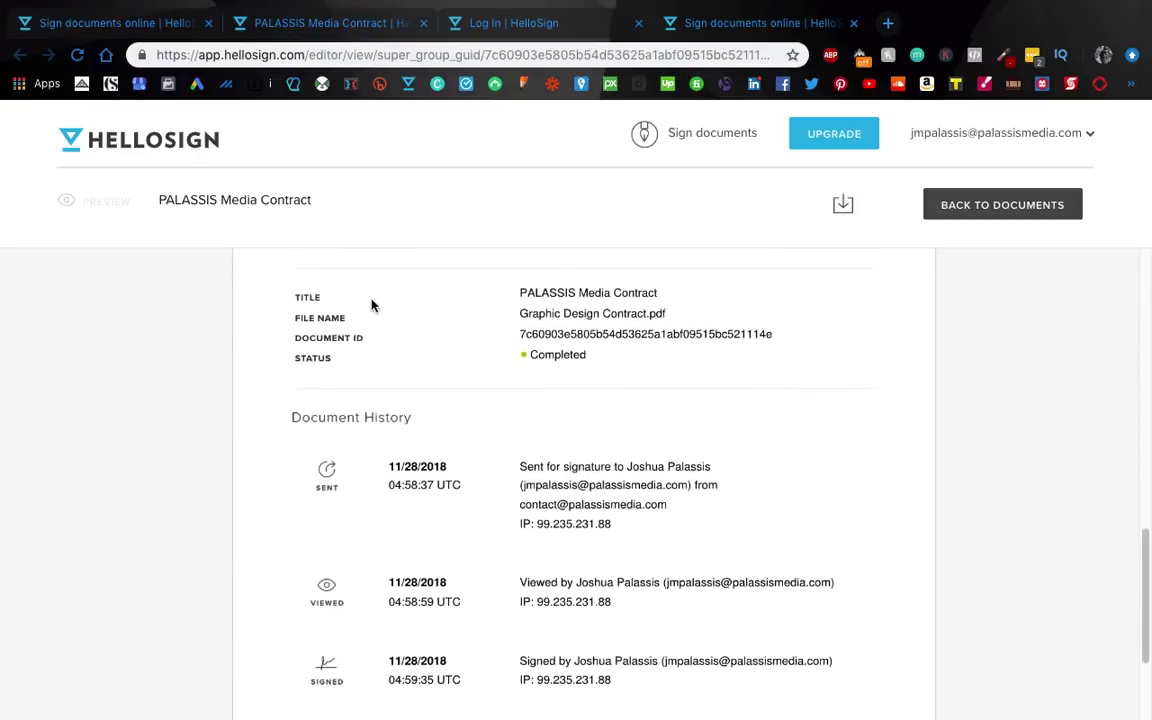
pyautogui.scroll(-5, 424, 432)
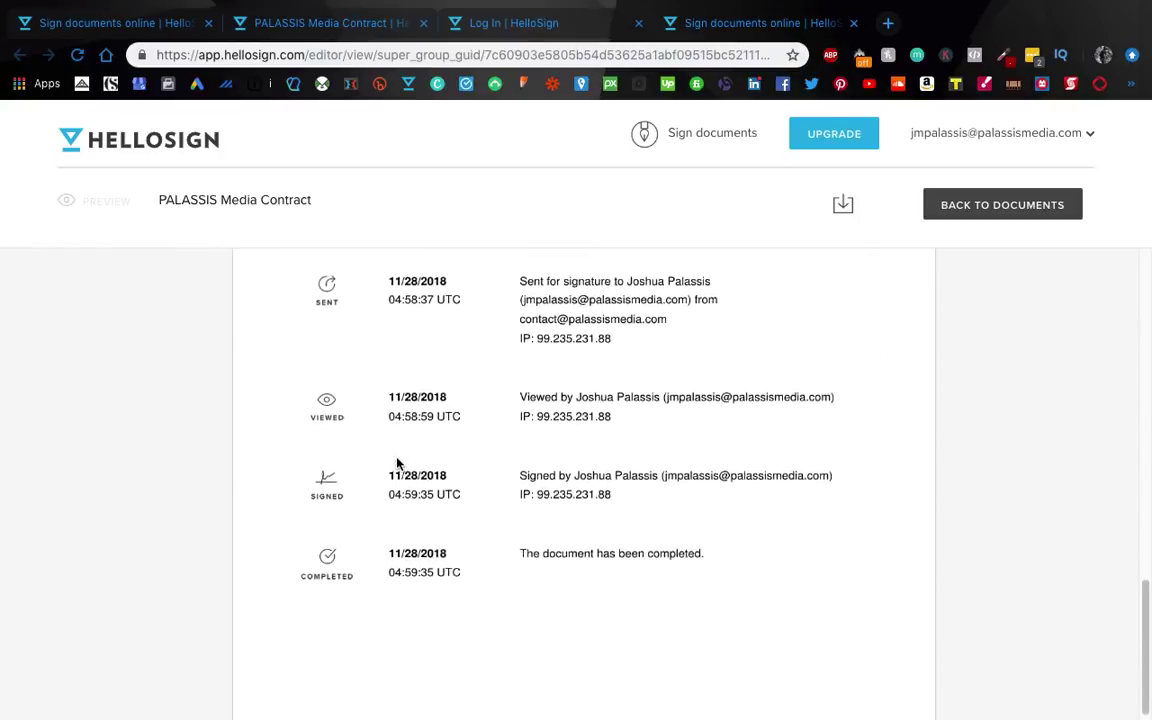
pyautogui.scroll(8, 568, 442)
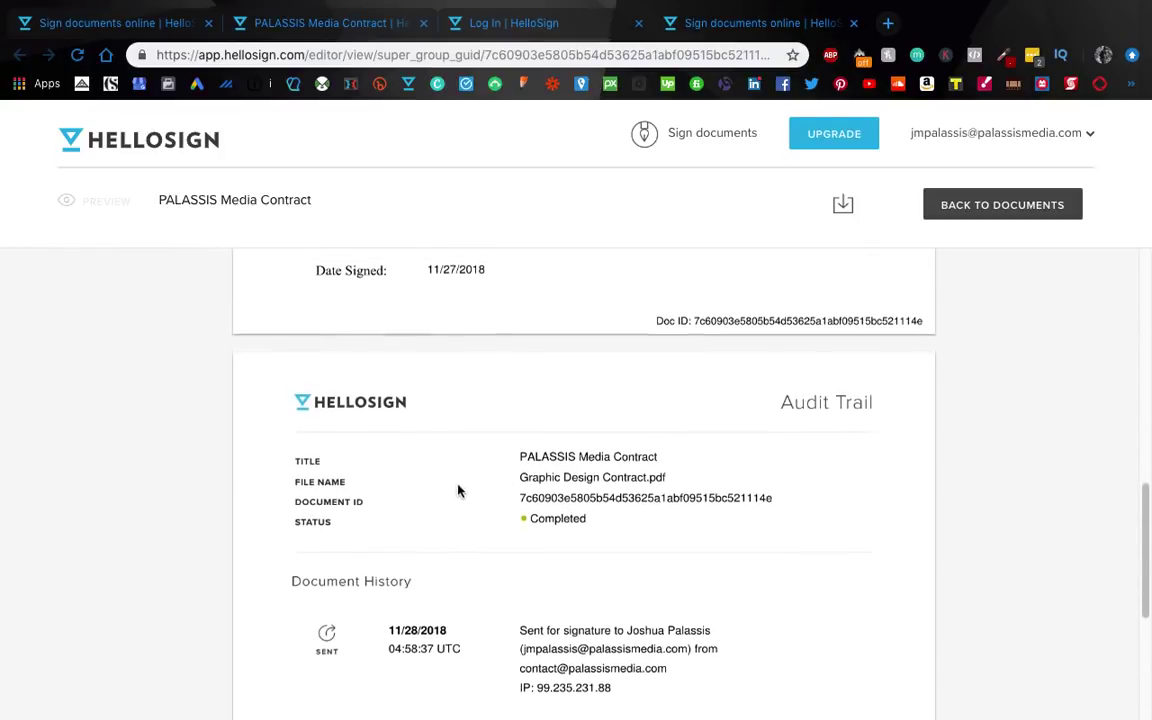
pyautogui.scroll(-3, 458, 509)
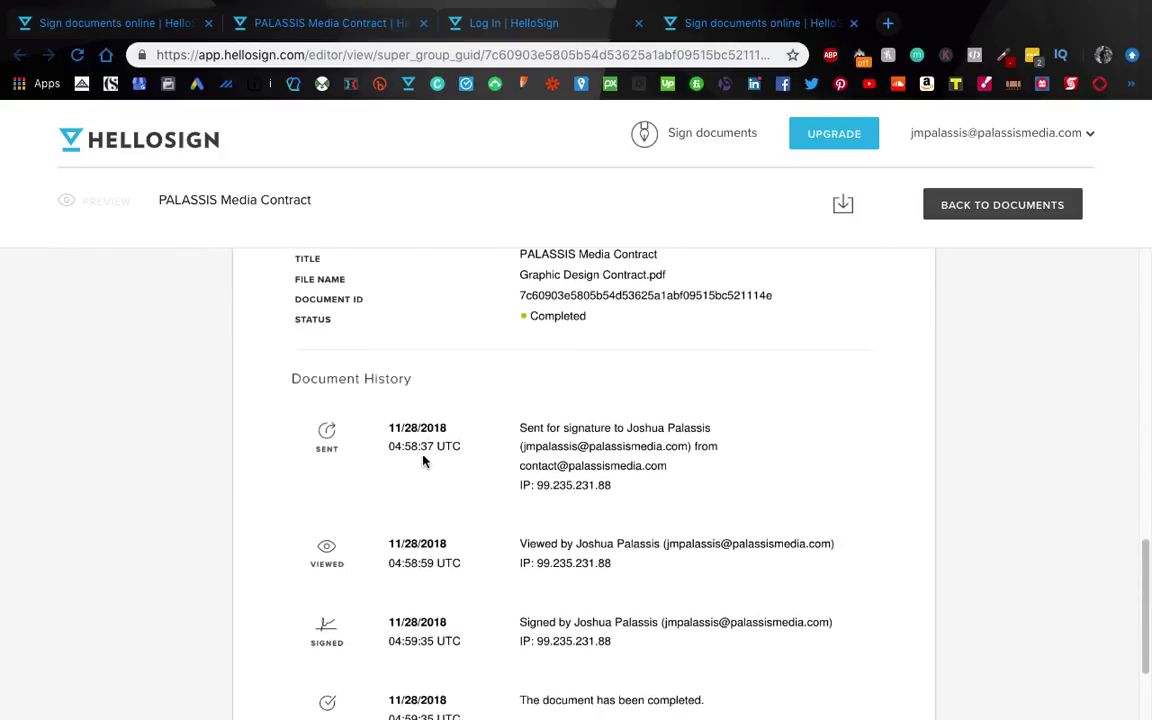
pyautogui.scroll(2, 501, 463)
pyautogui.scroll(15, 402, 428)
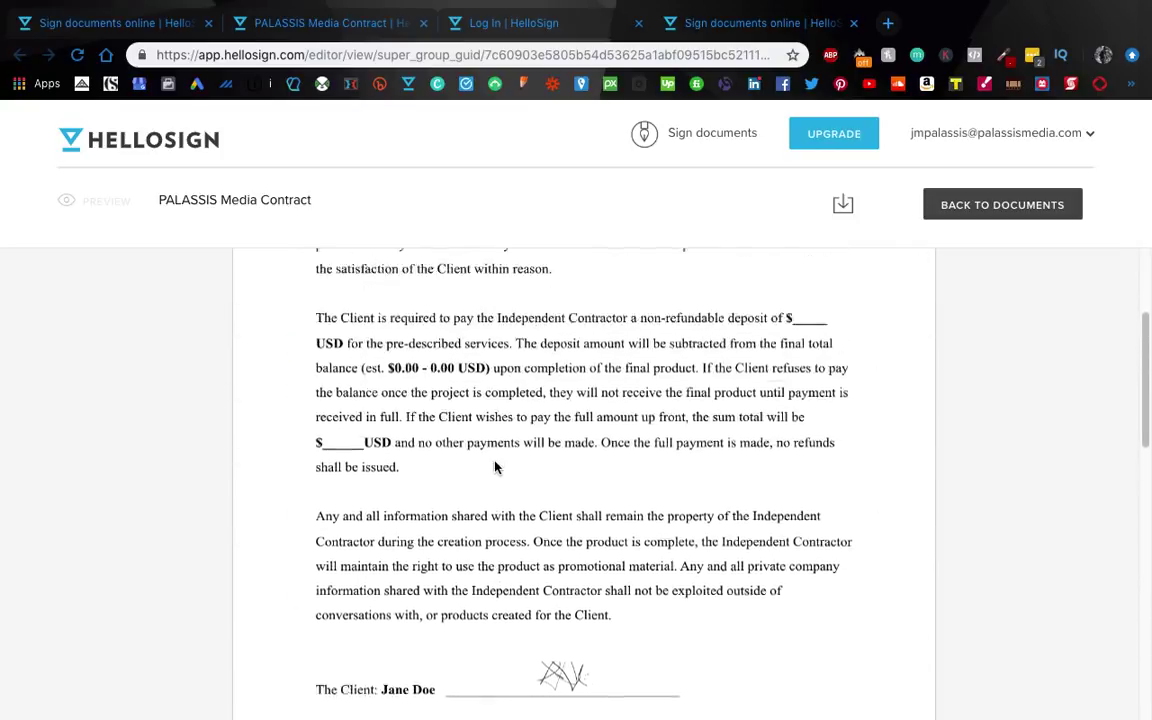
pyautogui.click(846, 208)
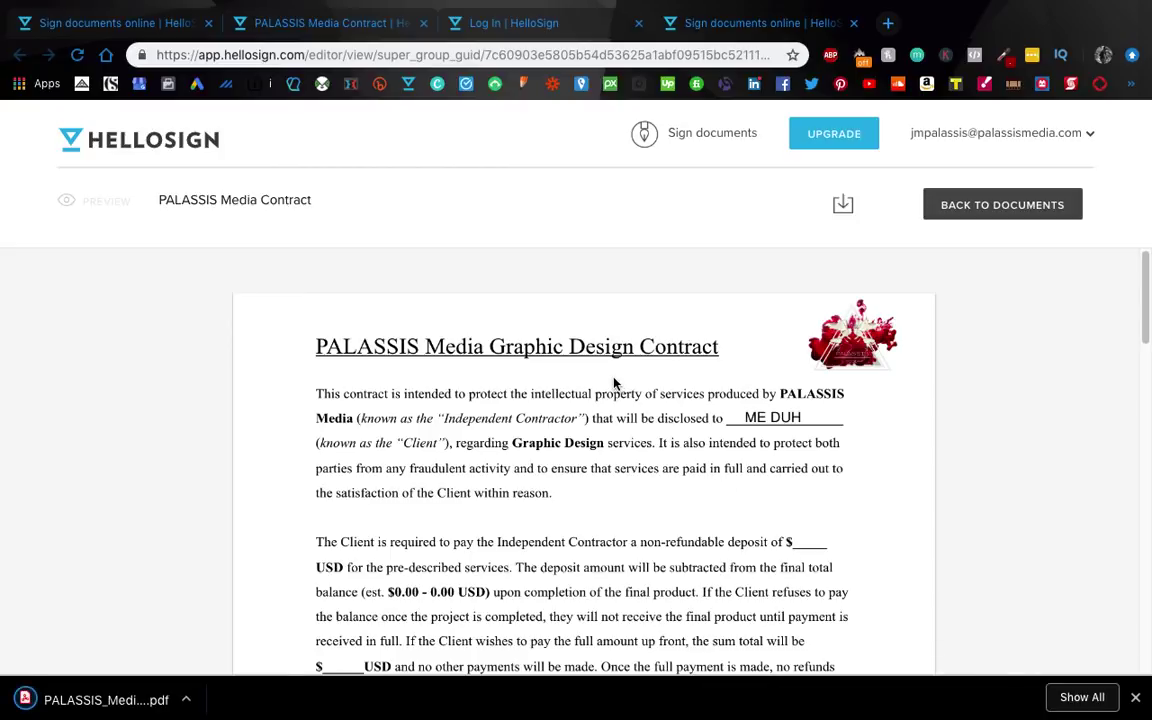
pyautogui.scroll(-1, 614, 382)
pyautogui.scroll(-20, 236, 380)
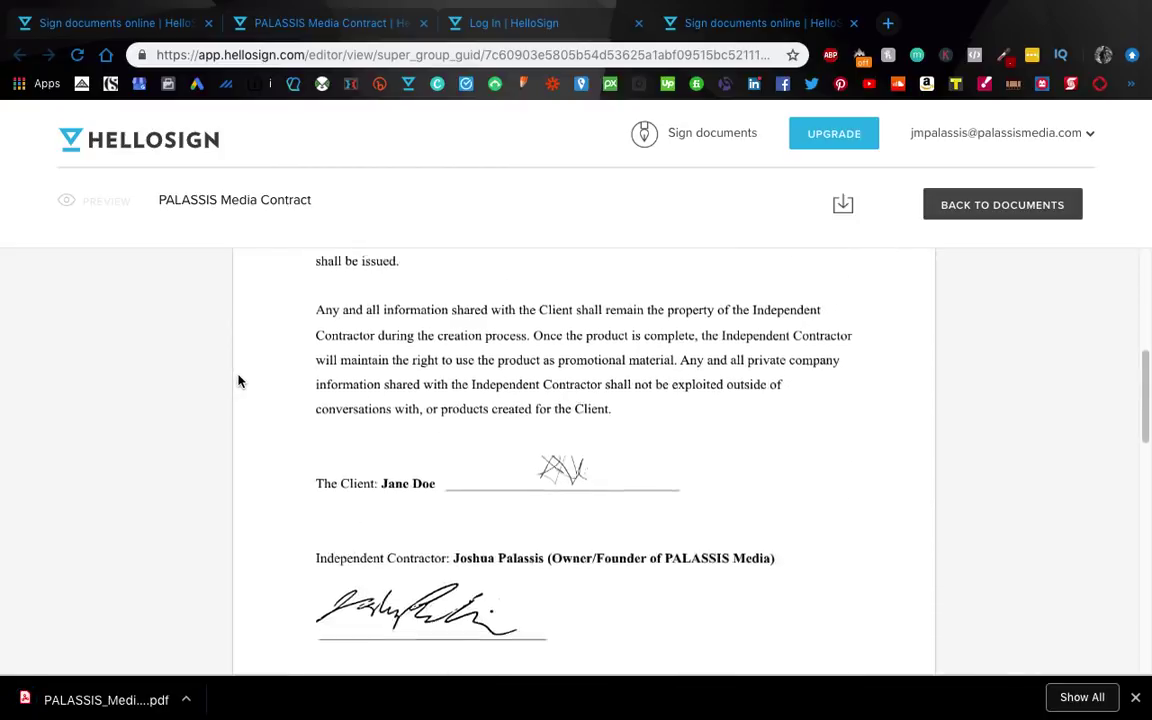
pyautogui.scroll(20, 236, 376)
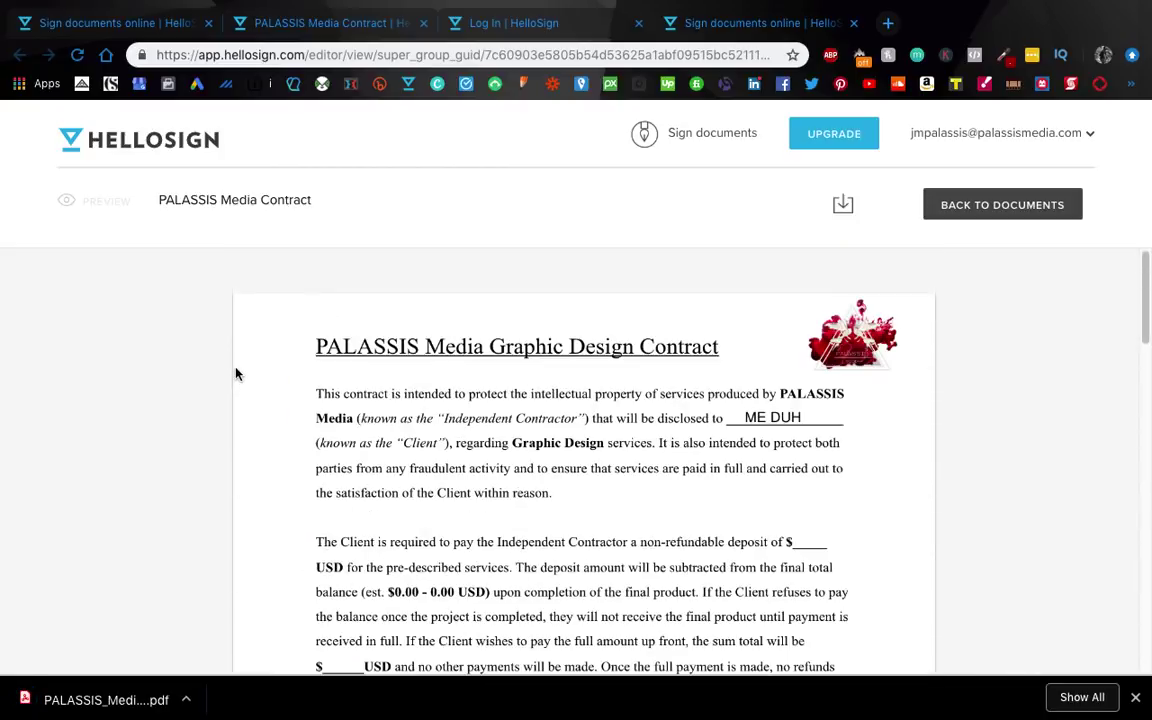
# Step: Close the signed-contract and login tabs, dismiss the sent notice and the download bar
pyautogui.click(853, 22)
pyautogui.click(638, 22)
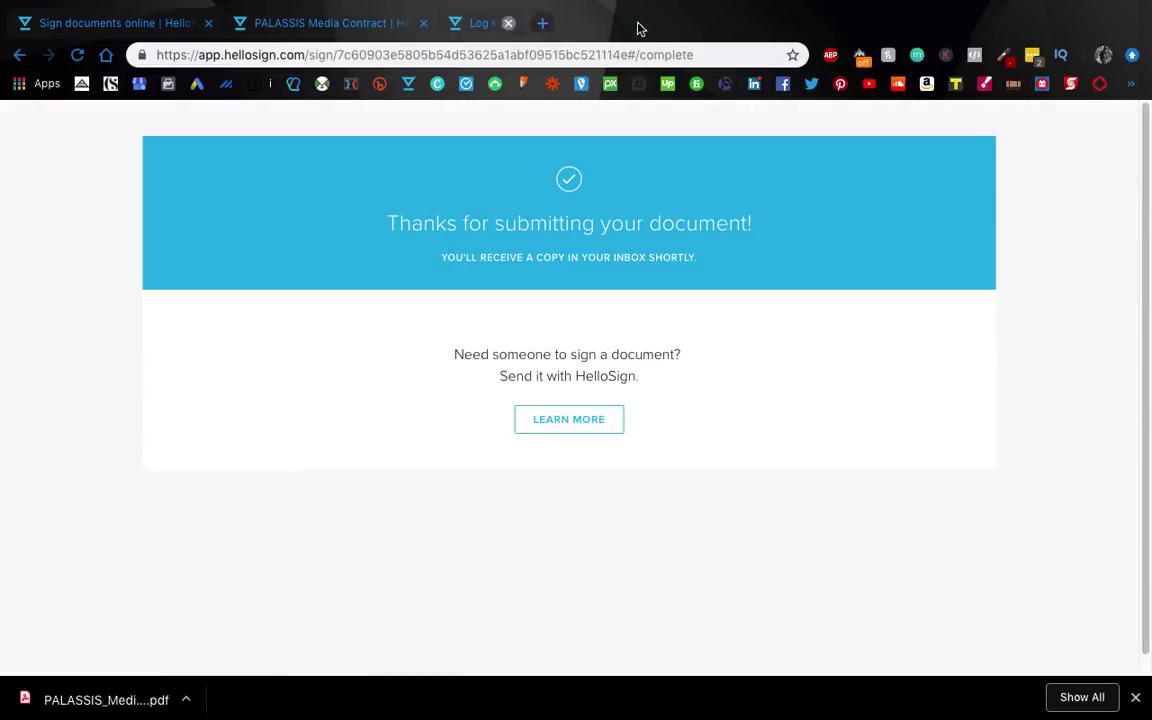
pyautogui.click(110, 22)
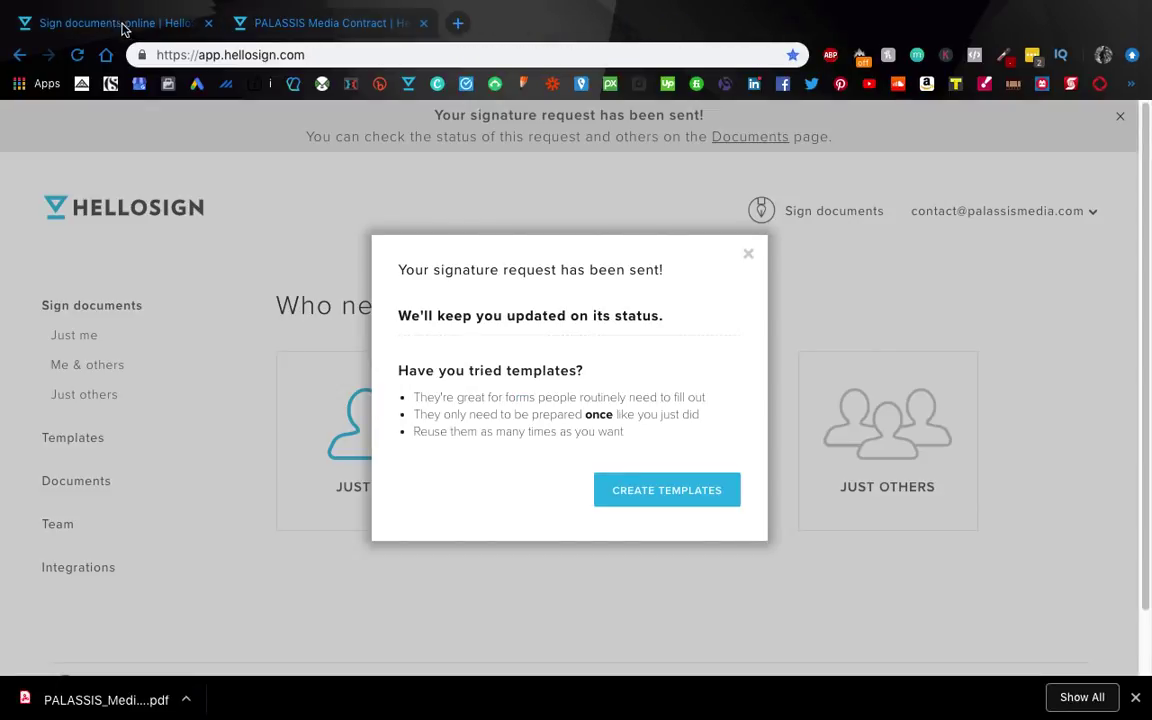
pyautogui.click(326, 188)
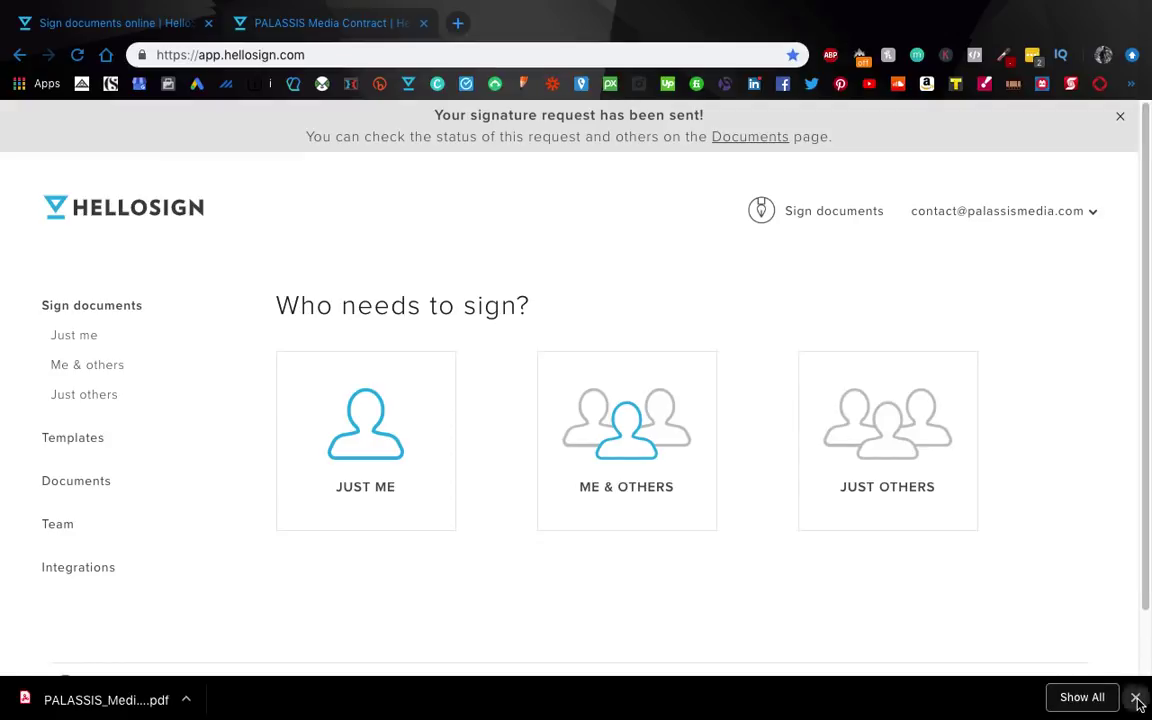
pyautogui.click(1135, 697)
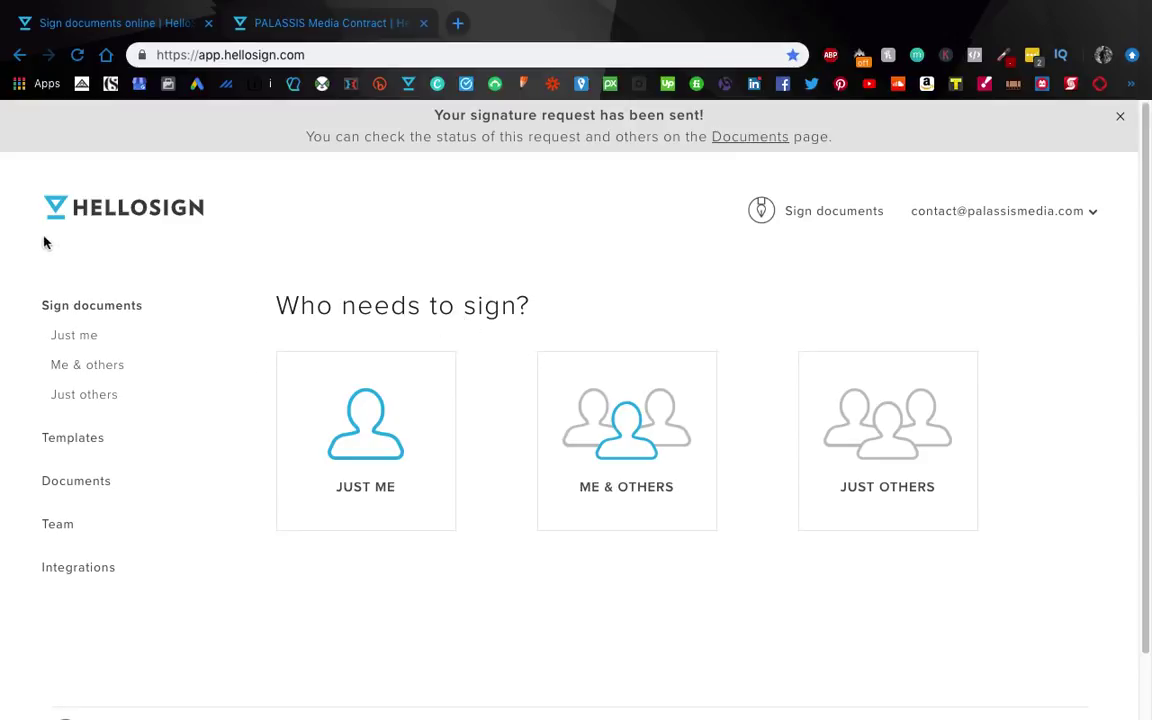
pyautogui.press('super+shift+5')
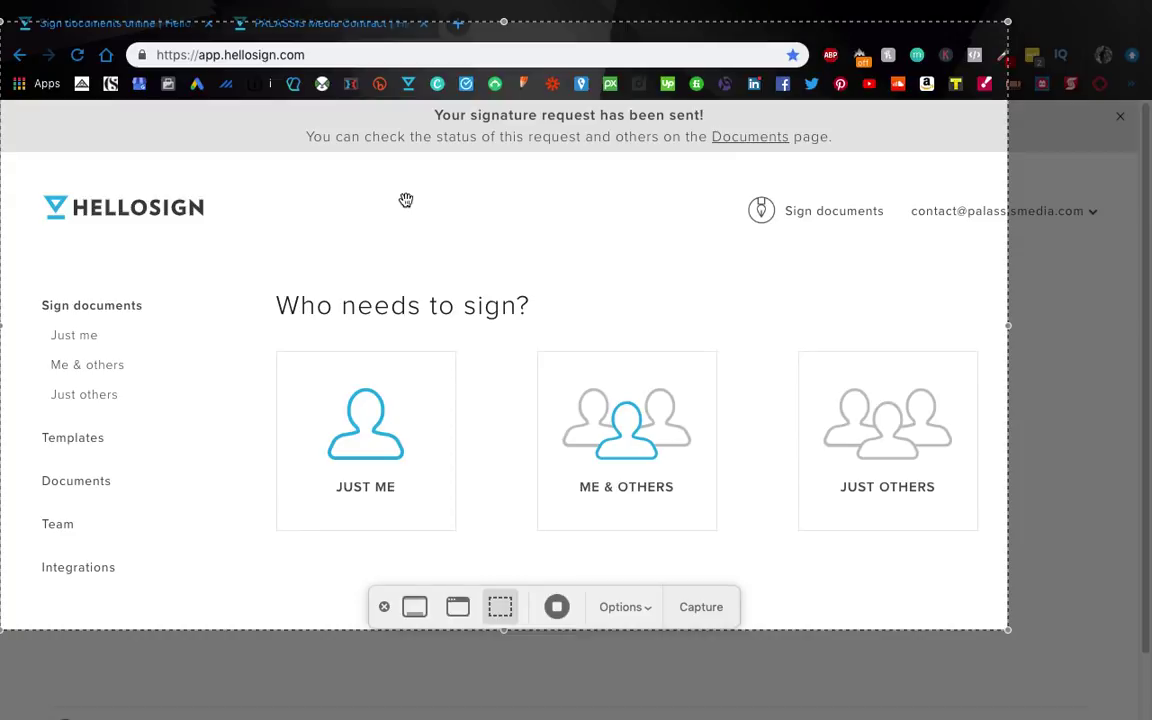